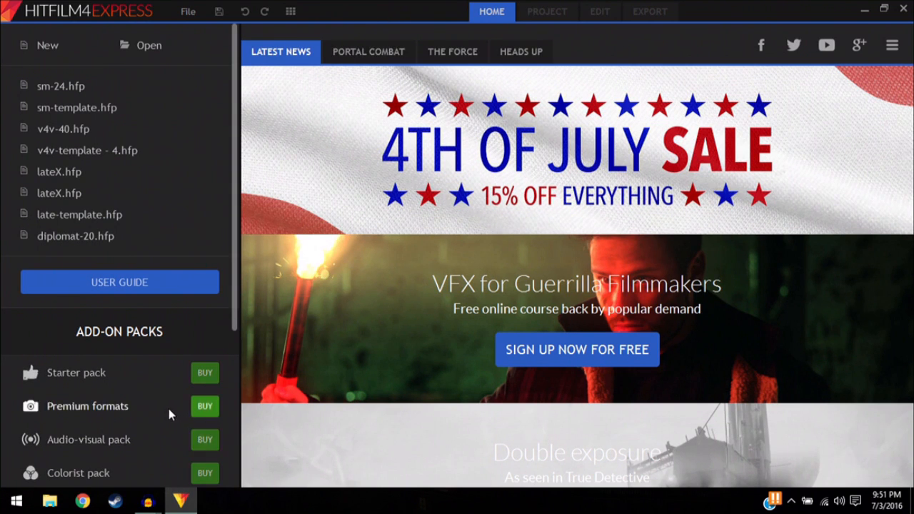
# Step: Open the recent project sm-template.hfp
pyautogui.scroll(-3, 167, 406)
pyautogui.scroll(3, 168, 407)
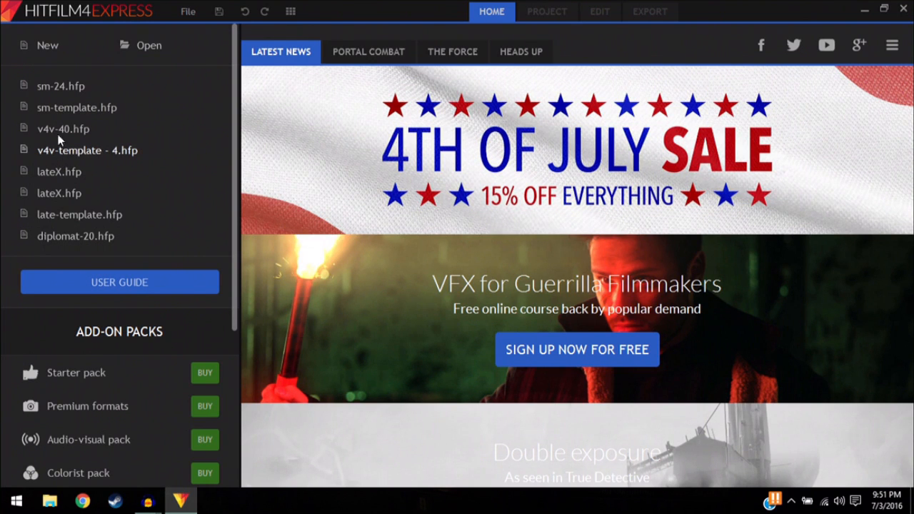
pyautogui.click(54, 112)
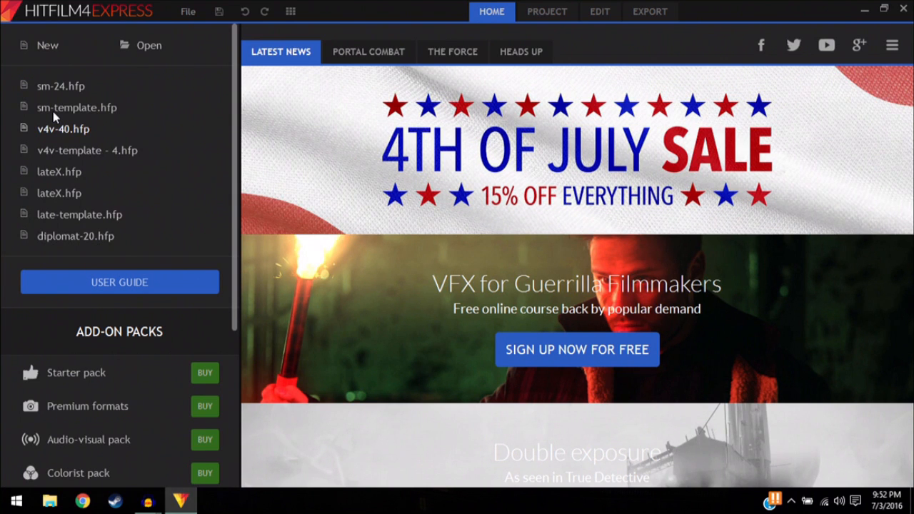
pyautogui.click(53, 111)
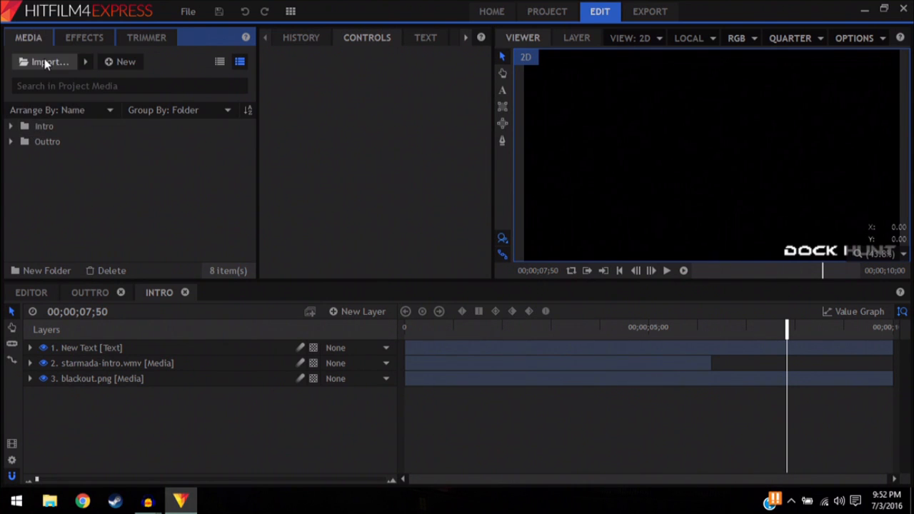
# Step: Expand the Intro media folder and examine the items it contains
pyautogui.click(10, 127)
pyautogui.click(11, 127)
pyautogui.rightClick(47, 133)
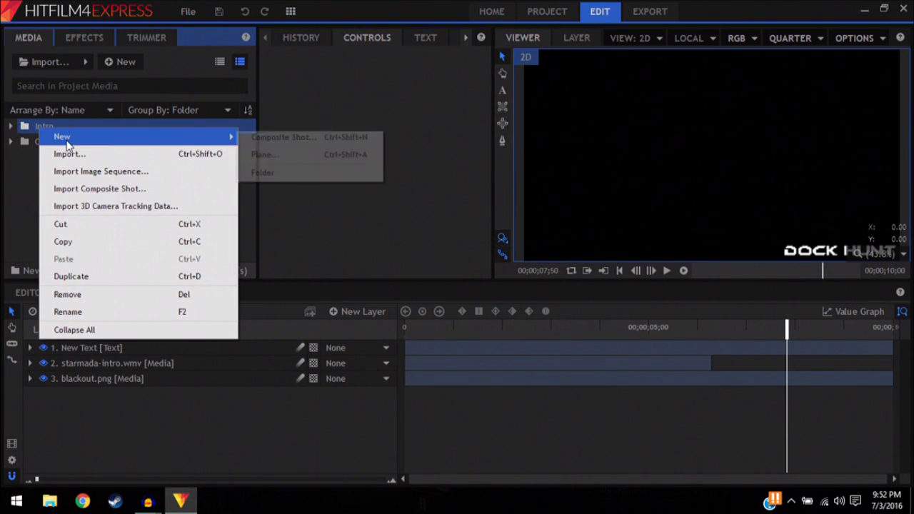
pyautogui.click(18, 180)
pyautogui.click(12, 127)
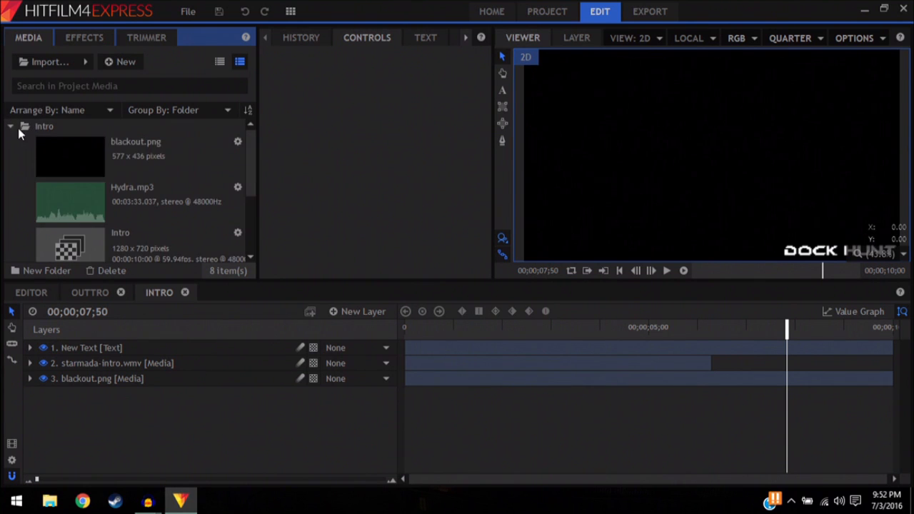
pyautogui.scroll(-2, 133, 162)
pyautogui.scroll(2, 133, 164)
pyautogui.scroll(-2, 133, 164)
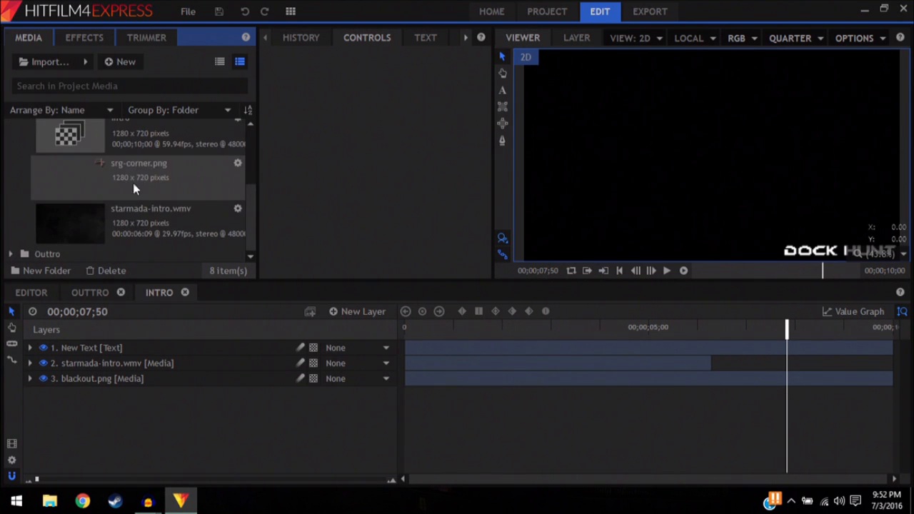
pyautogui.scroll(2, 146, 199)
pyautogui.scroll(-2, 174, 214)
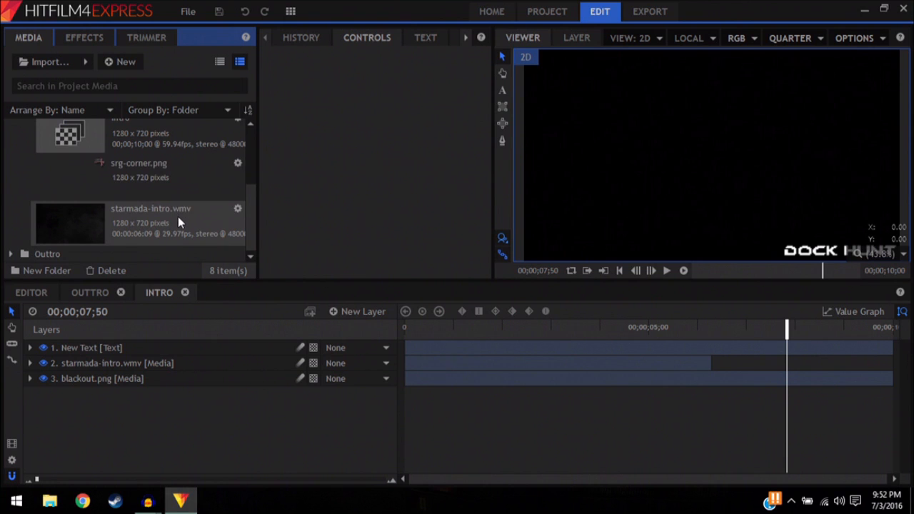
pyautogui.scroll(2, 178, 215)
pyautogui.scroll(-2, 174, 211)
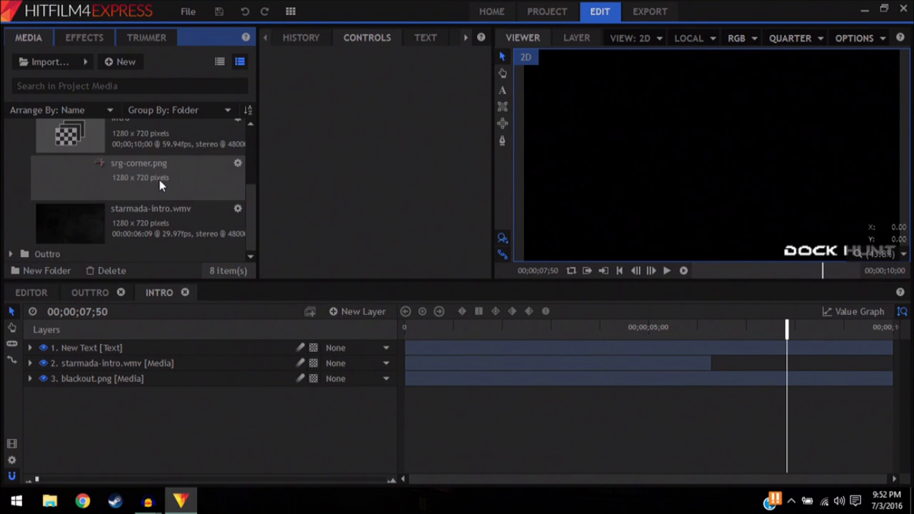
pyautogui.scroll(2, 160, 184)
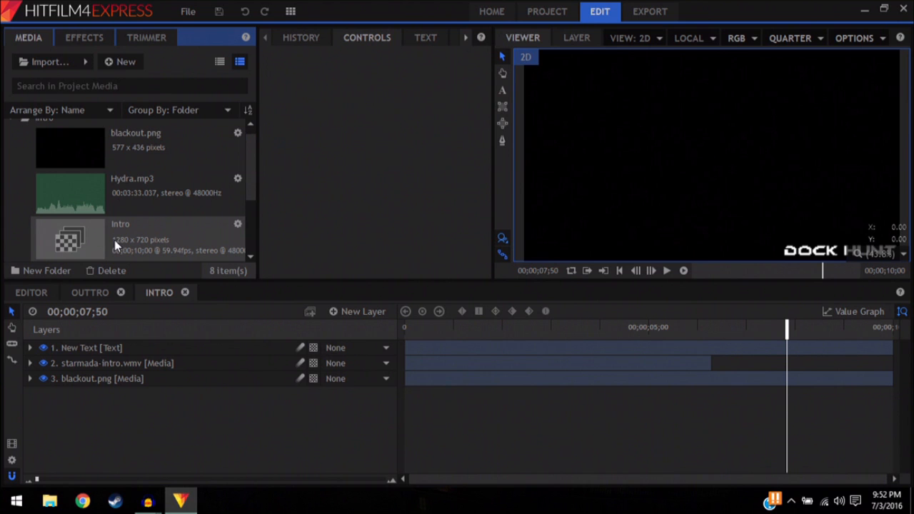
pyautogui.scroll(-2, 131, 236)
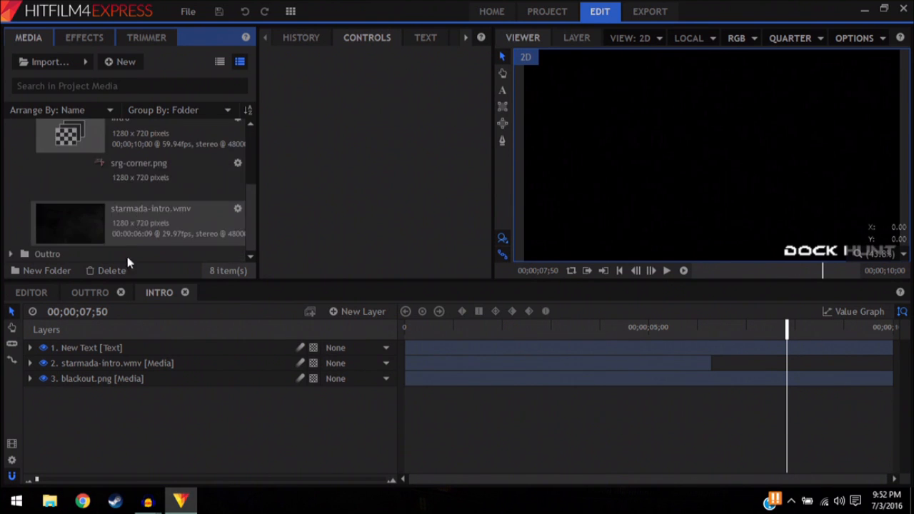
pyautogui.scroll(2, 156, 202)
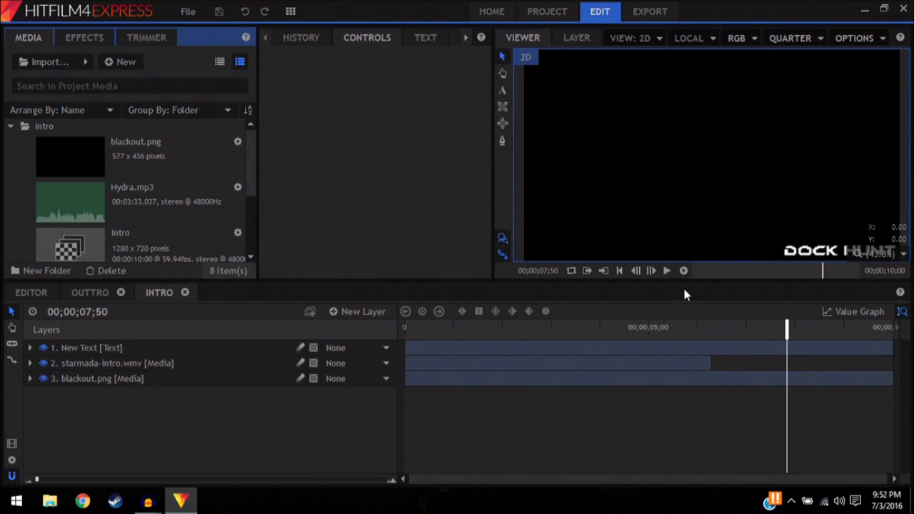
# Step: Play the Intro composite shot from the beginning to review its title animation
pyautogui.click(618, 270)
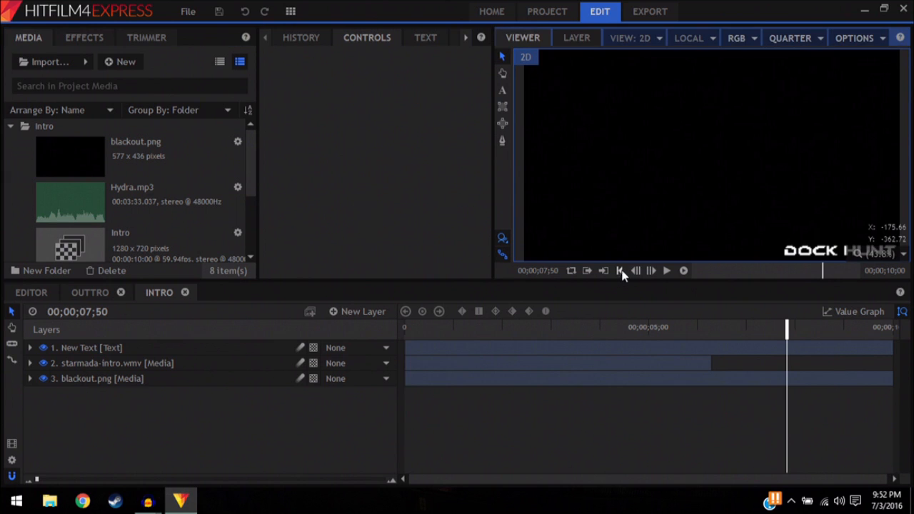
pyautogui.click(667, 271)
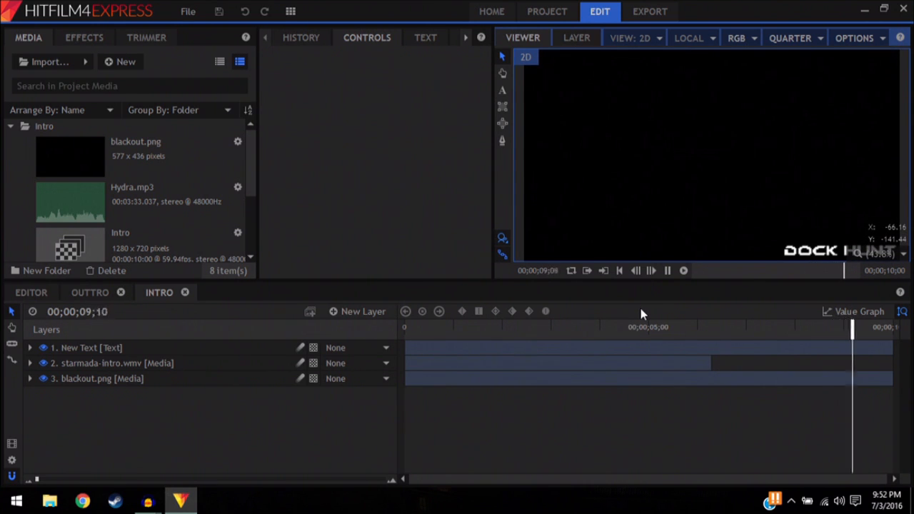
pyautogui.click(782, 327)
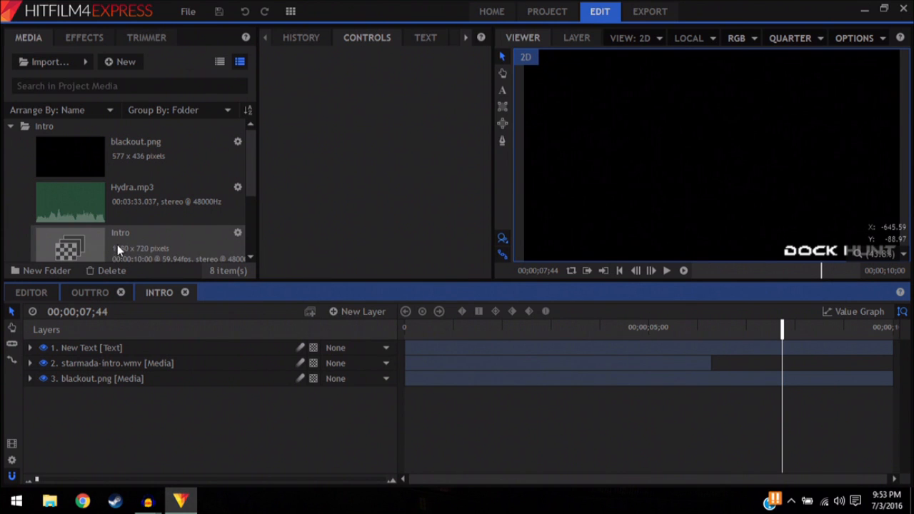
# Step: Show the Outtro composite shot and examine the contents of the Outtro media folder, leaving both media folders collapsed
pyautogui.click(93, 292)
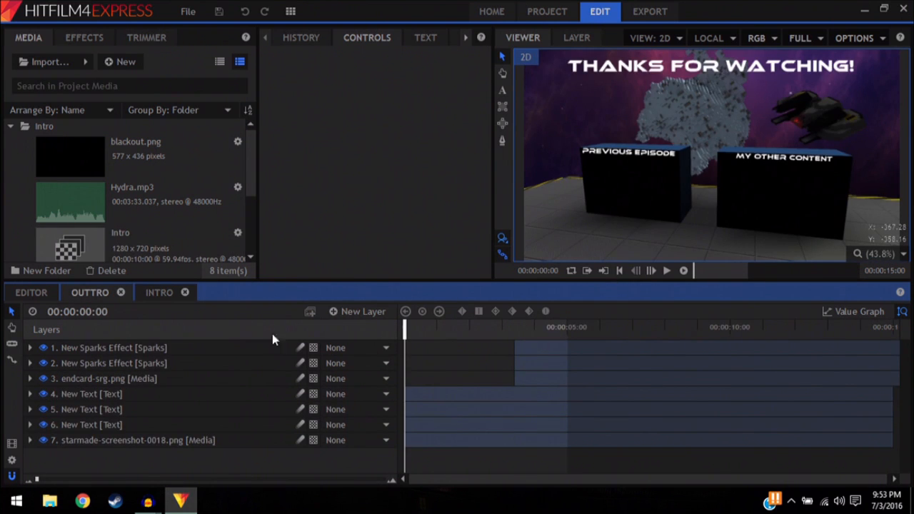
pyautogui.click(10, 125)
pyautogui.click(10, 142)
pyautogui.scroll(-1, 135, 184)
pyautogui.scroll(1, 172, 187)
pyautogui.click(10, 141)
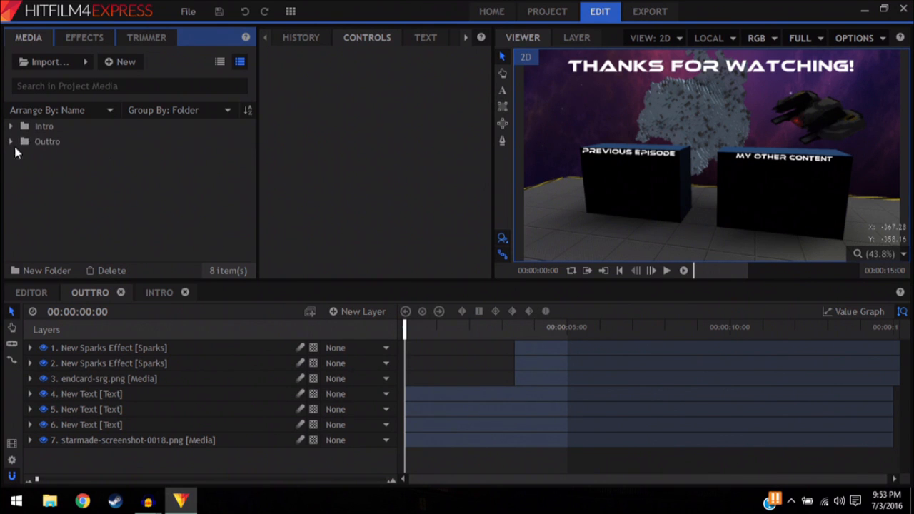
# Step: Play the Outtro composite shot from the beginning and look at the property groups of the endcard-srg.png layer
pyautogui.click(623, 271)
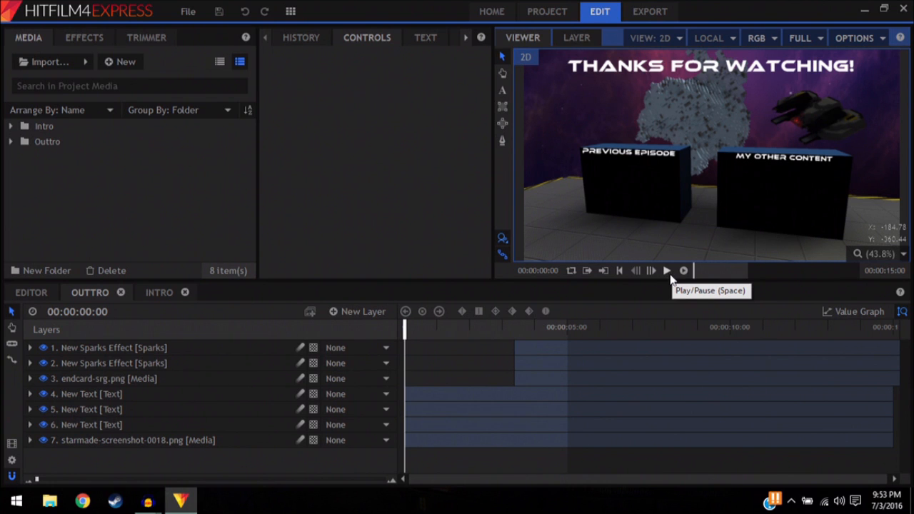
pyautogui.click(668, 272)
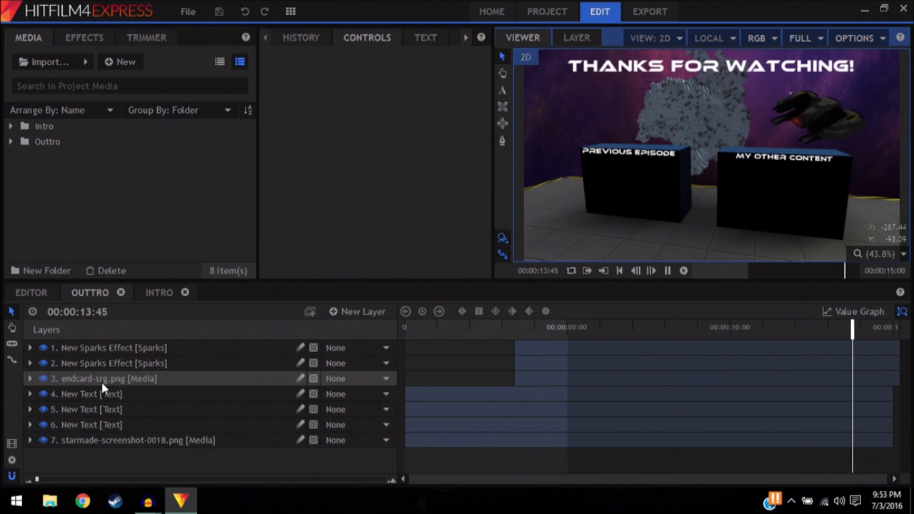
pyautogui.click(31, 378)
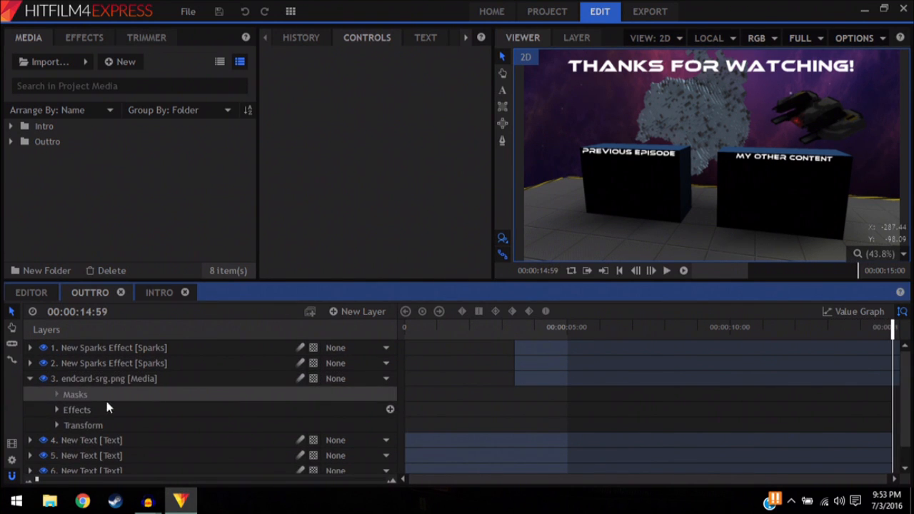
pyautogui.click(30, 379)
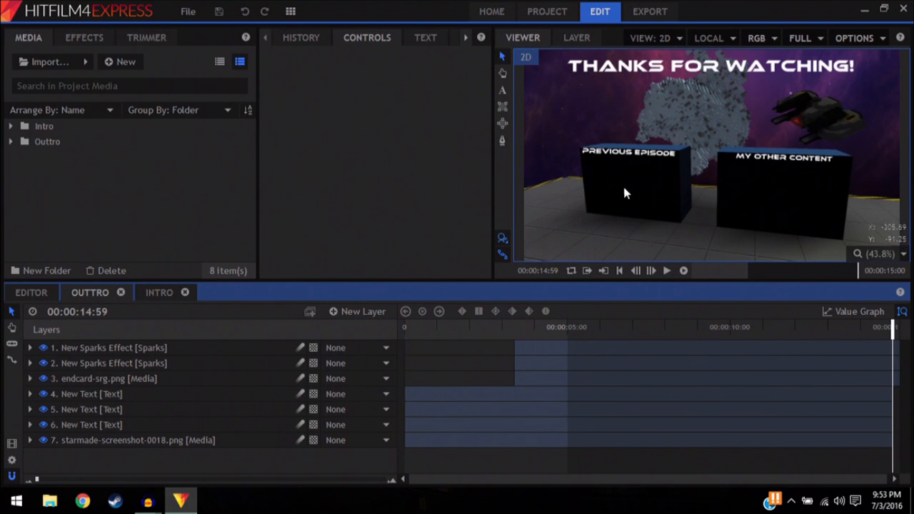
# Step: Return the Editor timeline's playhead to the start and import 201607031624250.mp4 and sm-25.mp3 into the project media
pyautogui.click(24, 295)
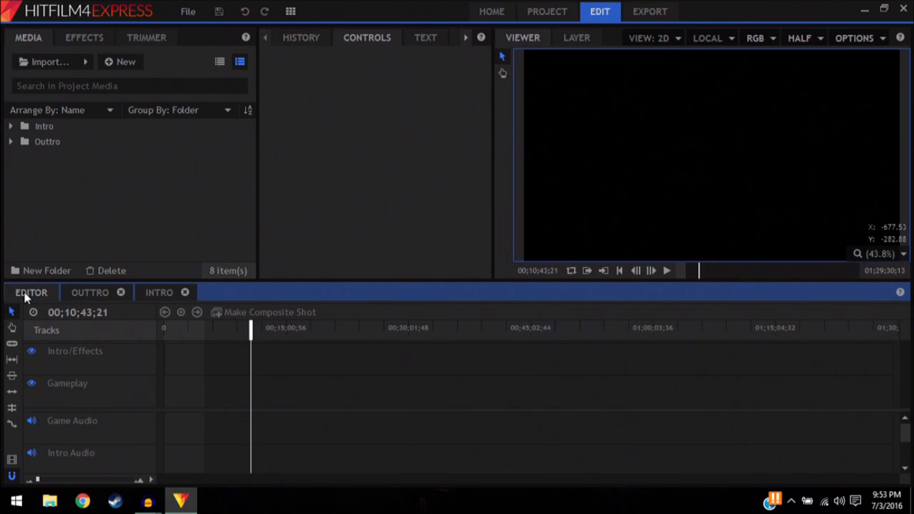
pyautogui.click(618, 271)
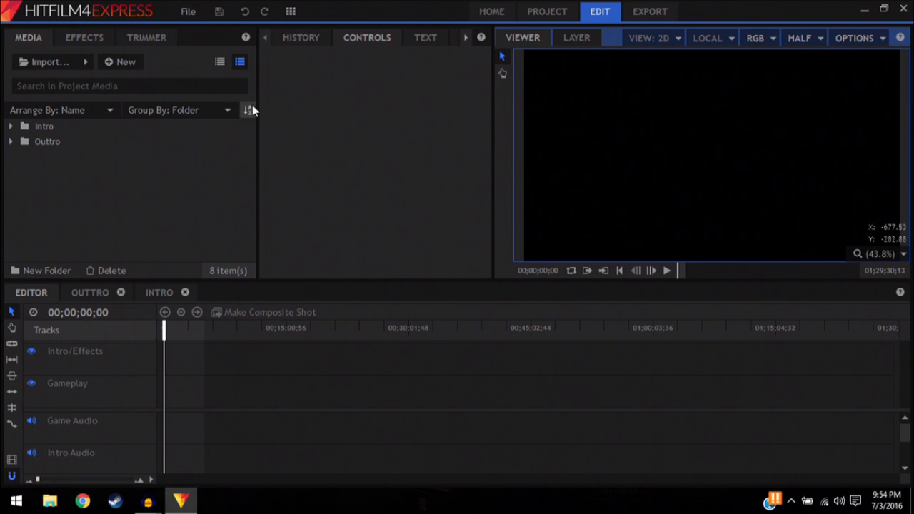
pyautogui.click(188, 13)
pyautogui.click(41, 62)
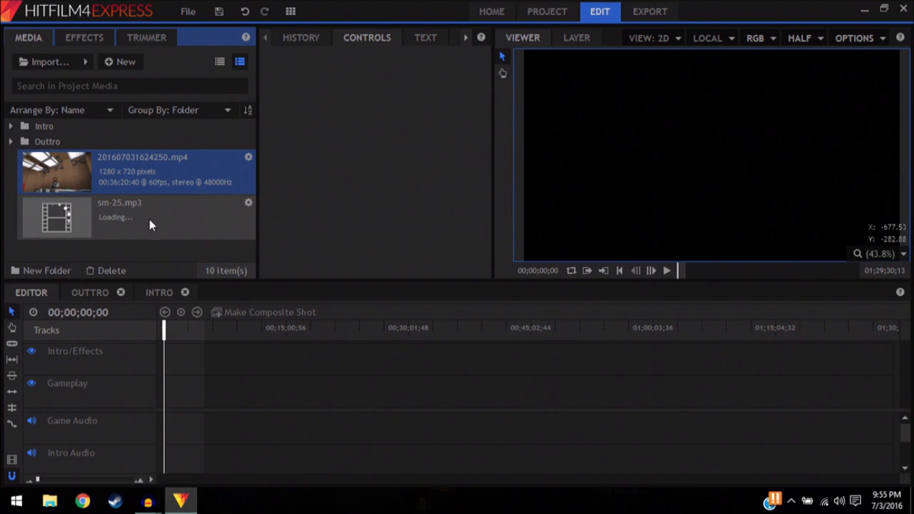
# Step: Set the audio track size of the Editor timeline to Small
pyautogui.click(150, 481)
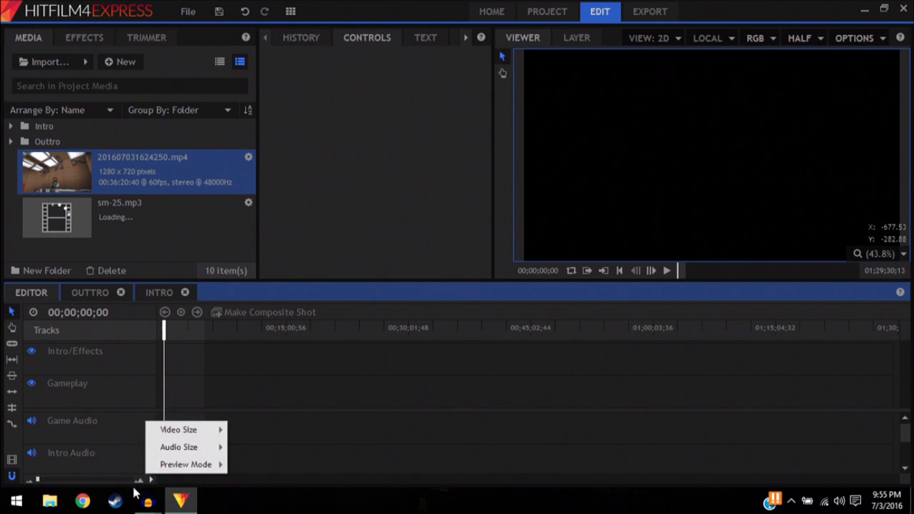
pyautogui.click(150, 481)
pyautogui.click(151, 480)
pyautogui.moveTo(192, 435)
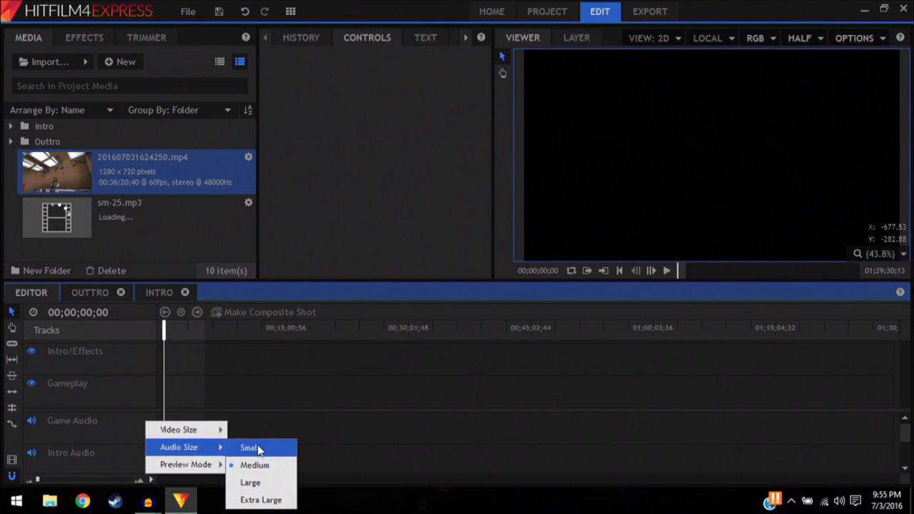
pyautogui.click(254, 448)
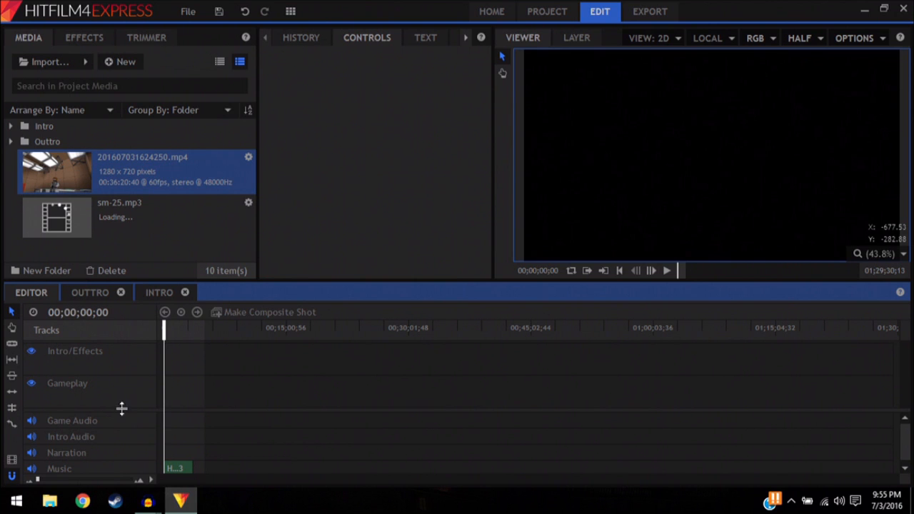
# Step: Set the timeline's clip preview mode to Start/End
pyautogui.click(149, 481)
pyautogui.moveTo(186, 469)
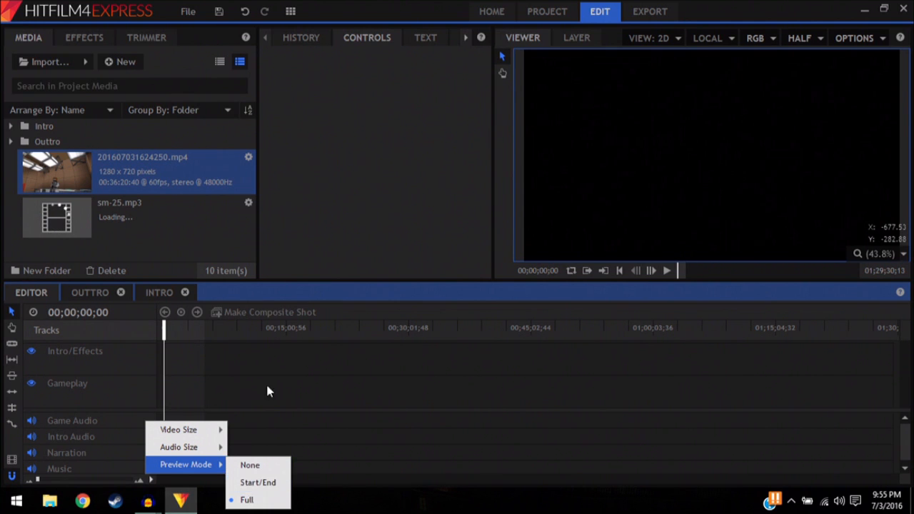
pyautogui.click(264, 484)
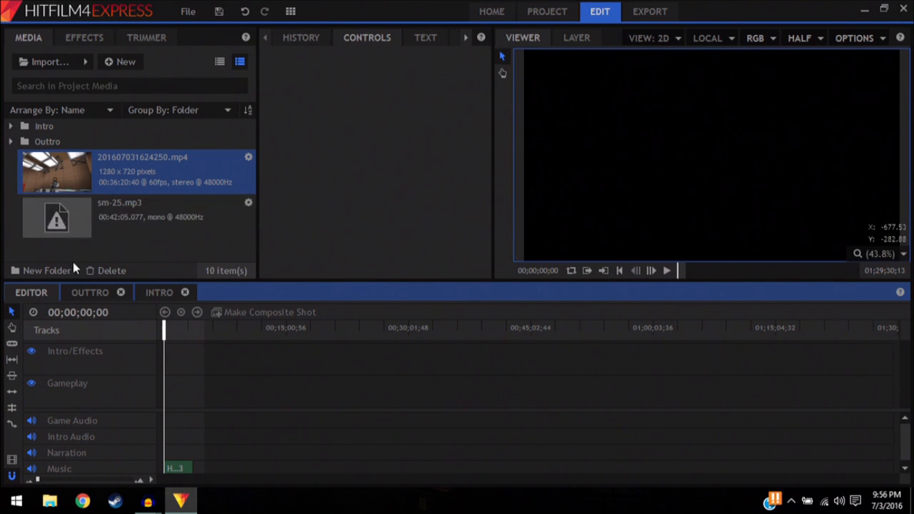
# Step: Preview sm-25.mp3 in the Trimmer and place it at the start of the Narration track
pyautogui.click(114, 214)
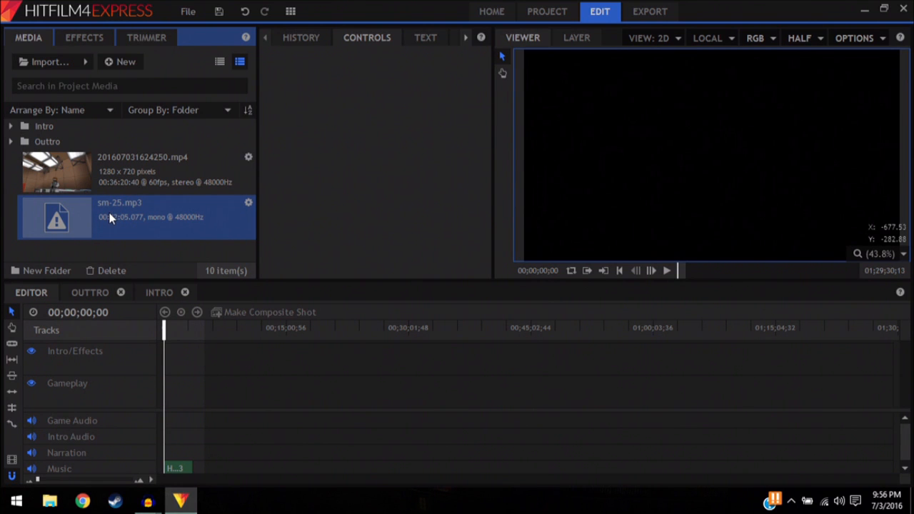
pyautogui.click(146, 37)
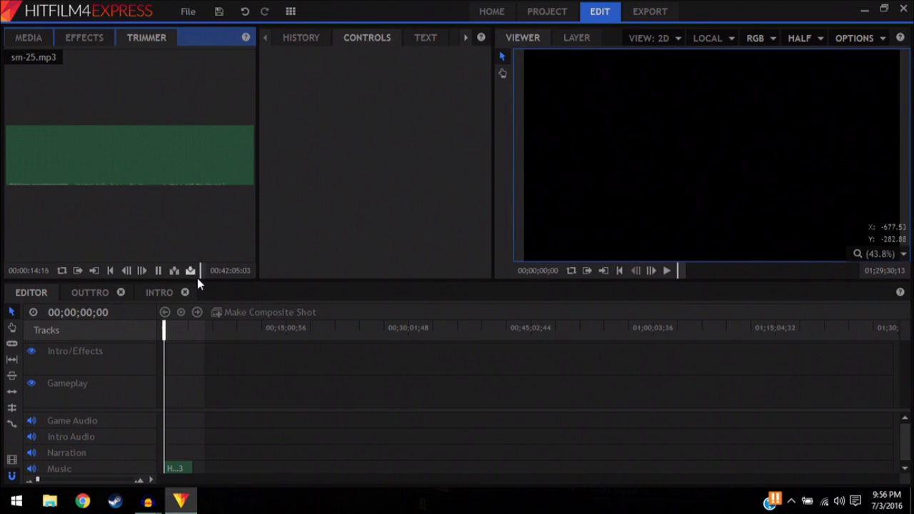
pyautogui.click(158, 270)
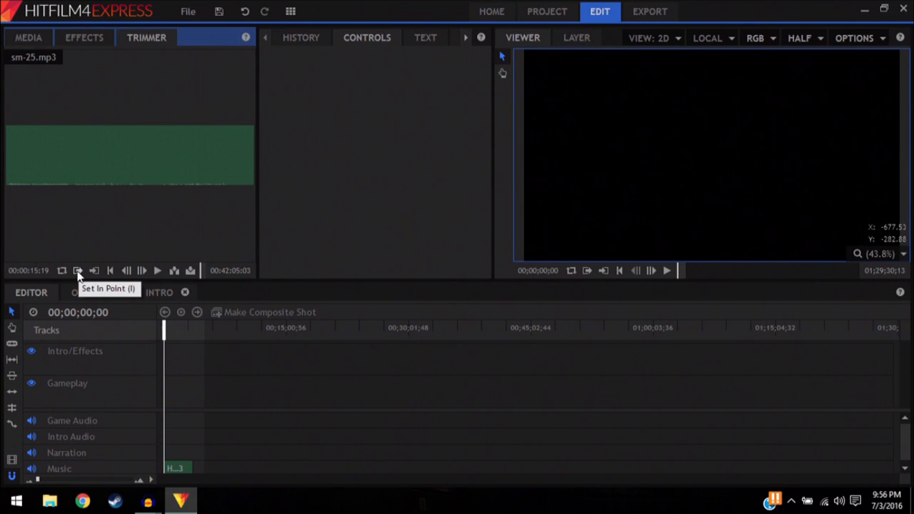
pyautogui.moveTo(90, 153); pyautogui.dragTo(164, 456)
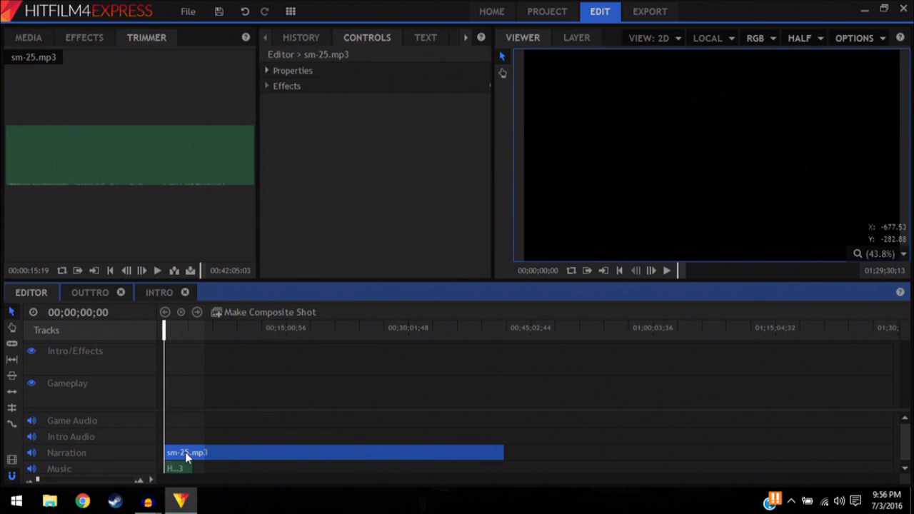
# Step: Place 201607031624250.mp4 at the start of the timeline, with video on the Gameplay track and sound on the Game Audio track
pyautogui.click(29, 37)
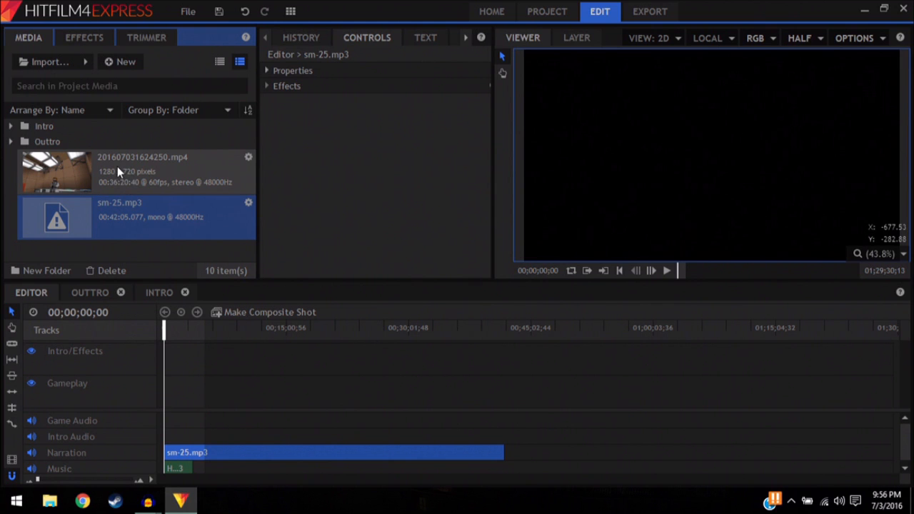
pyautogui.click(83, 168)
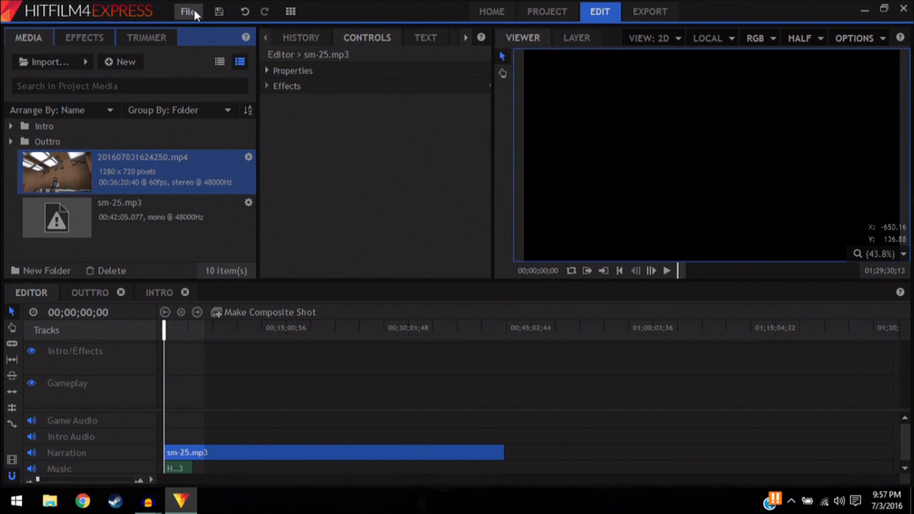
pyautogui.moveTo(50, 175); pyautogui.dragTo(163, 424)
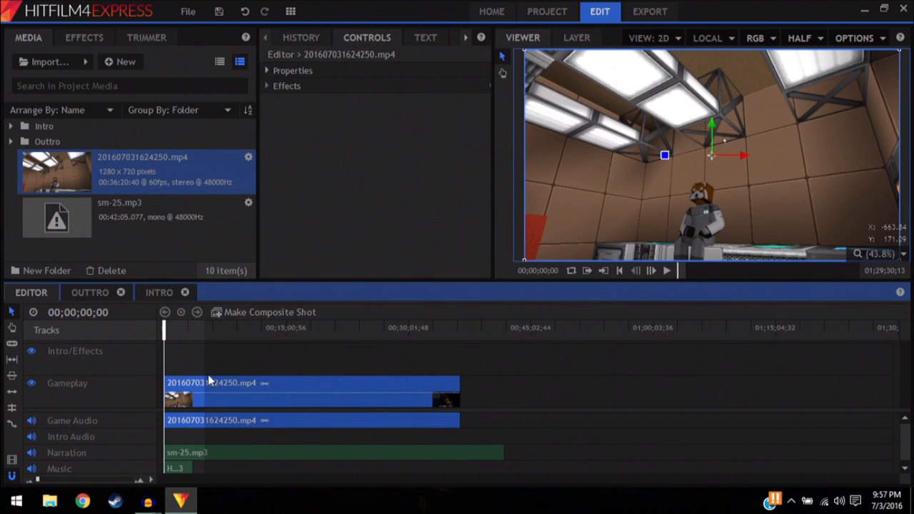
# Step: Play the Editor timeline from the start to check how the gameplay and its sound line up with the narration
pyautogui.click(140, 481)
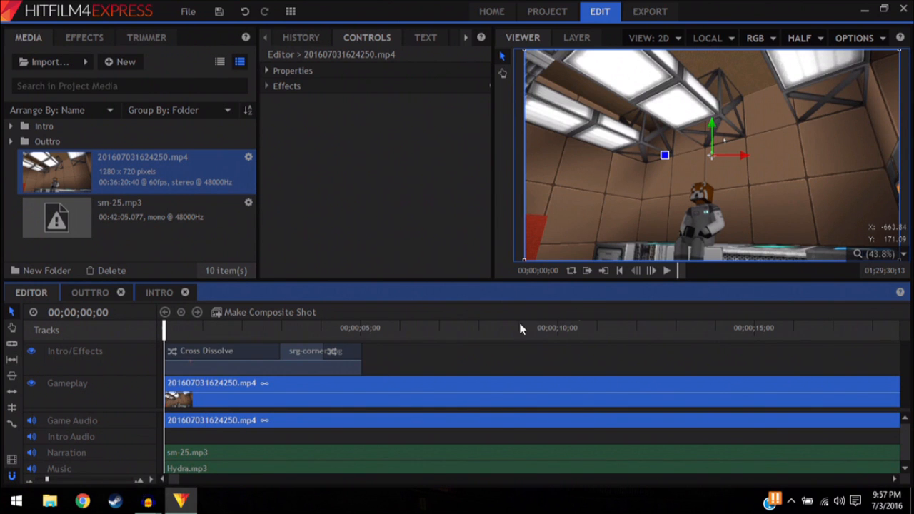
pyautogui.click(618, 272)
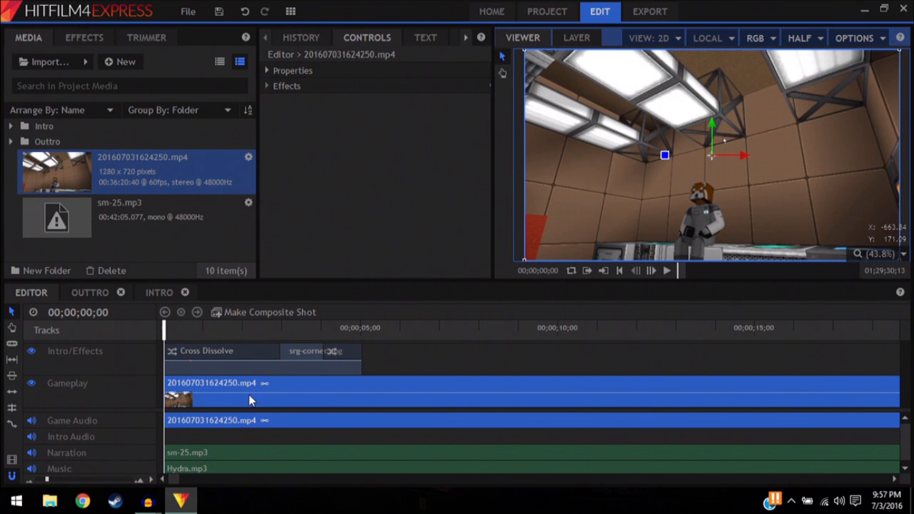
pyautogui.click(30, 482)
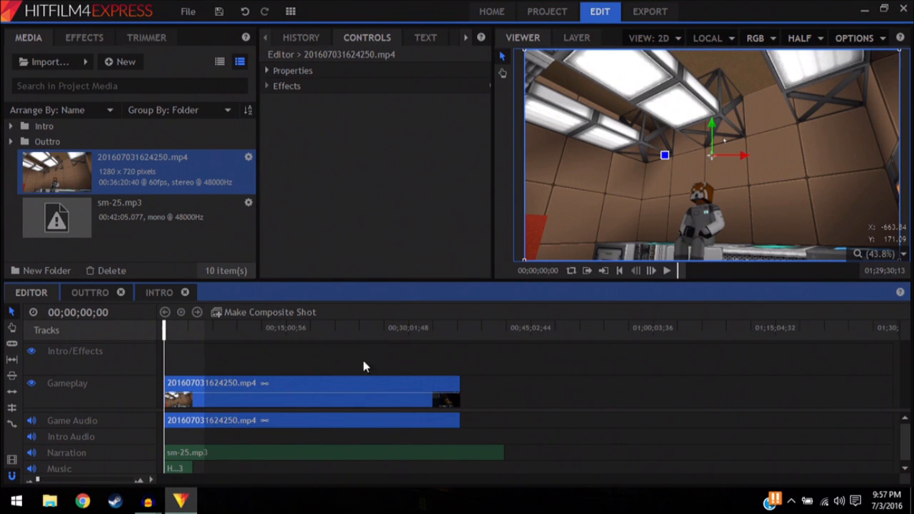
pyautogui.click(140, 482)
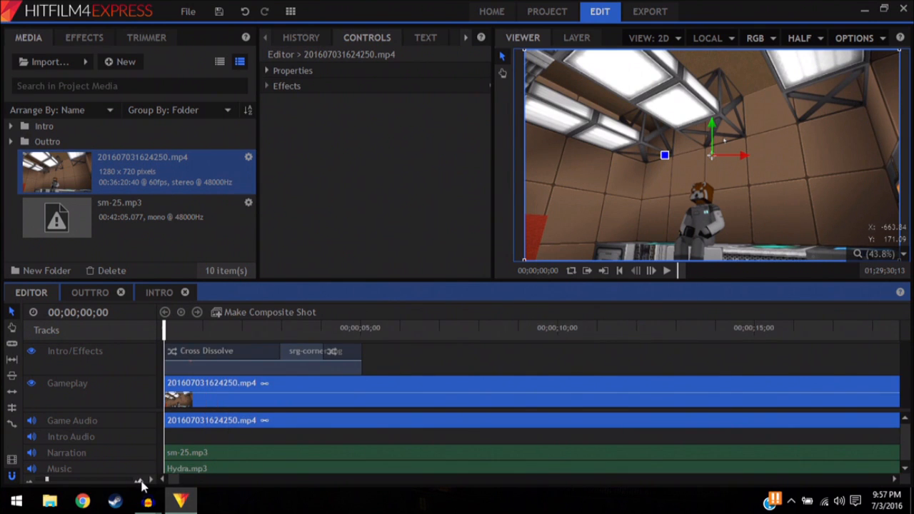
pyautogui.click(667, 272)
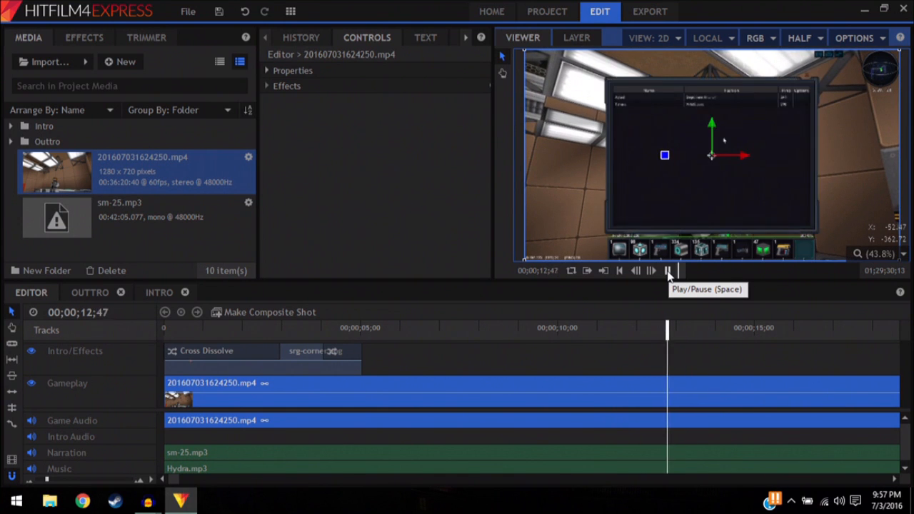
pyautogui.click(667, 271)
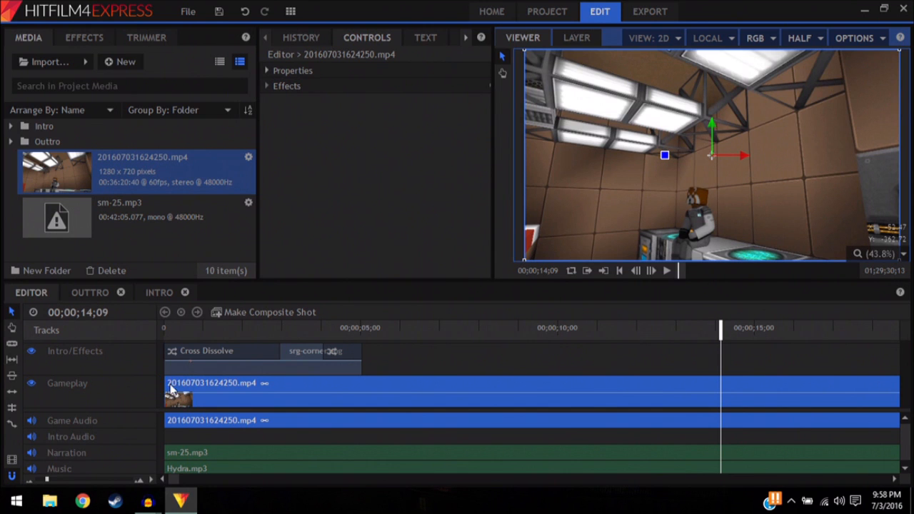
# Step: Try the gameplay clip with its sound at about 5 seconds, and return it to the start of the timeline
pyautogui.moveTo(175, 388); pyautogui.dragTo(370, 389)
pyautogui.click(666, 271)
pyautogui.click(668, 271)
pyautogui.moveTo(359, 383); pyautogui.dragTo(178, 393)
# Step: Move the sm-25.mp3 narration to about 5 seconds and play from the 10-second mark to check its sync
pyautogui.moveTo(332, 452); pyautogui.dragTo(530, 452)
pyautogui.click(558, 328)
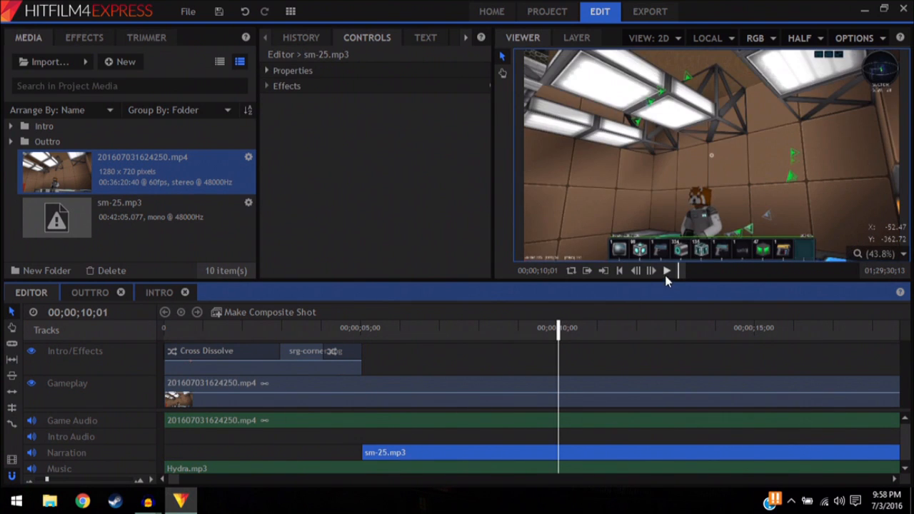
pyautogui.click(667, 271)
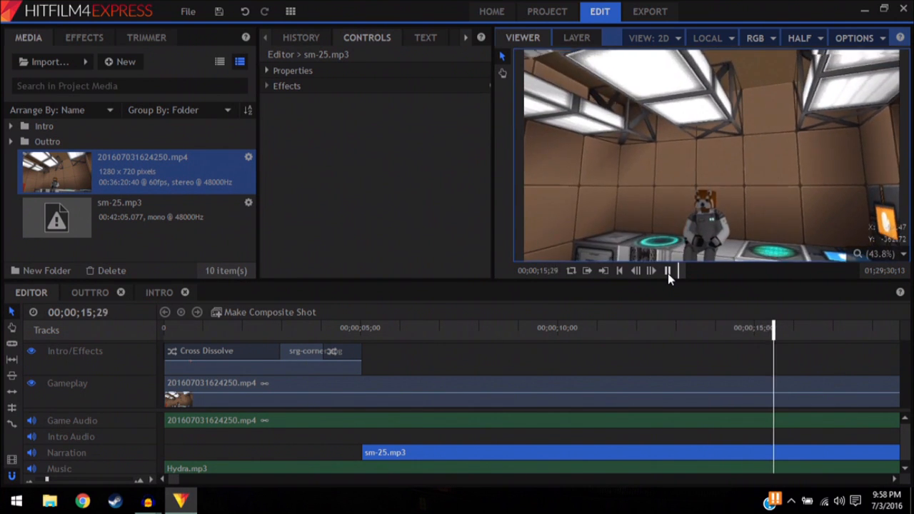
pyautogui.click(668, 273)
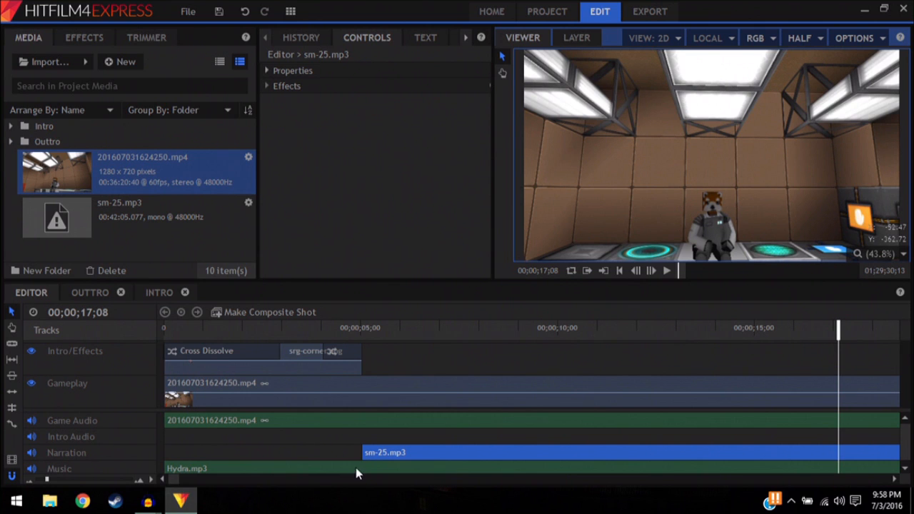
# Step: Try the narration at about 9.5 and about 3.5 seconds, and return it to the start of the timeline
pyautogui.moveTo(373, 452); pyautogui.dragTo(531, 450)
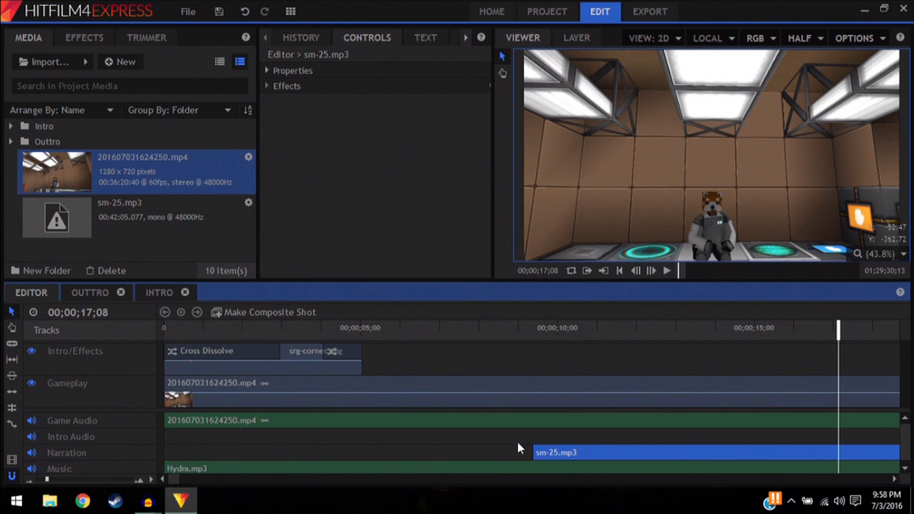
pyautogui.click(667, 273)
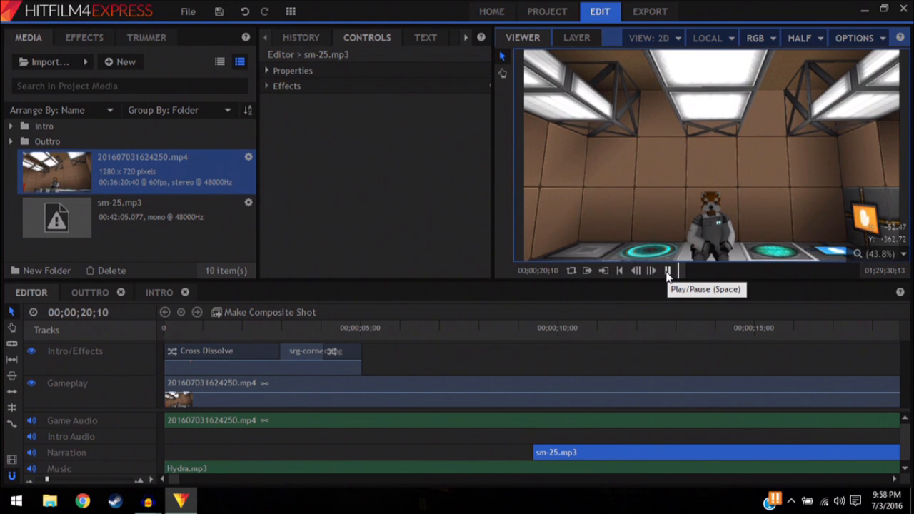
pyautogui.click(667, 271)
pyautogui.moveTo(541, 454); pyautogui.dragTo(312, 457)
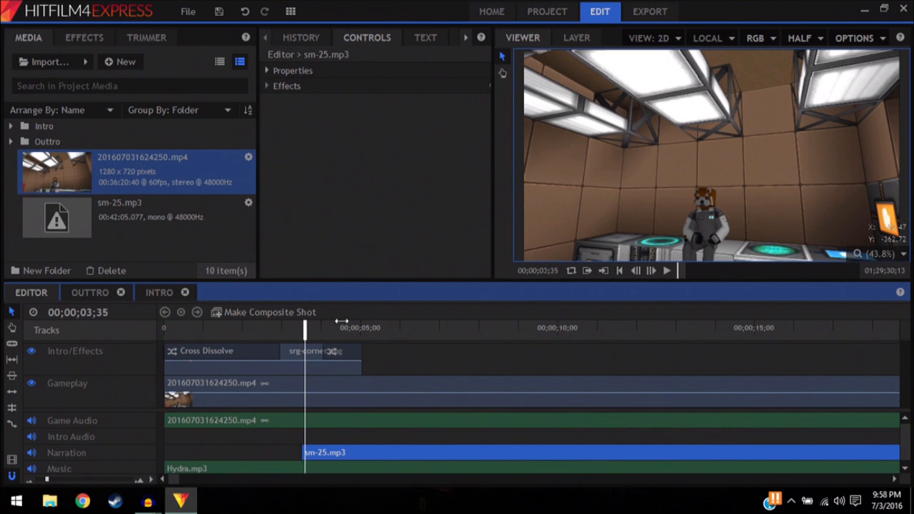
pyautogui.click(668, 271)
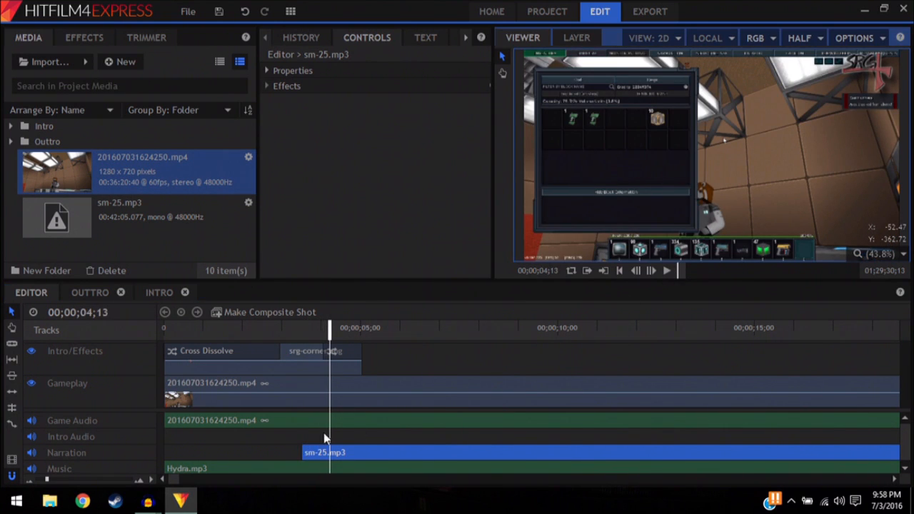
pyautogui.moveTo(316, 452); pyautogui.dragTo(178, 454)
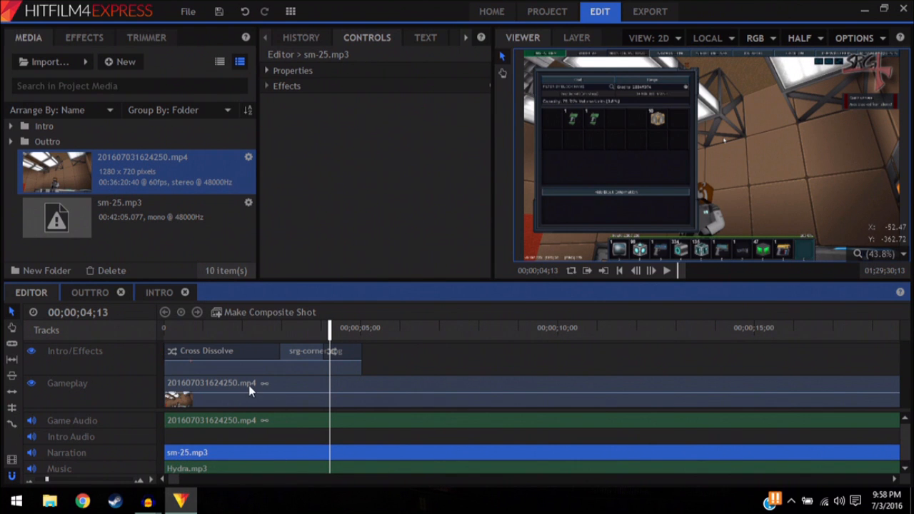
# Step: Move the gameplay clip and its sound to 00;00;04;13 and play from near the start to check the sync
pyautogui.moveTo(174, 394); pyautogui.dragTo(332, 384)
pyautogui.click(188, 330)
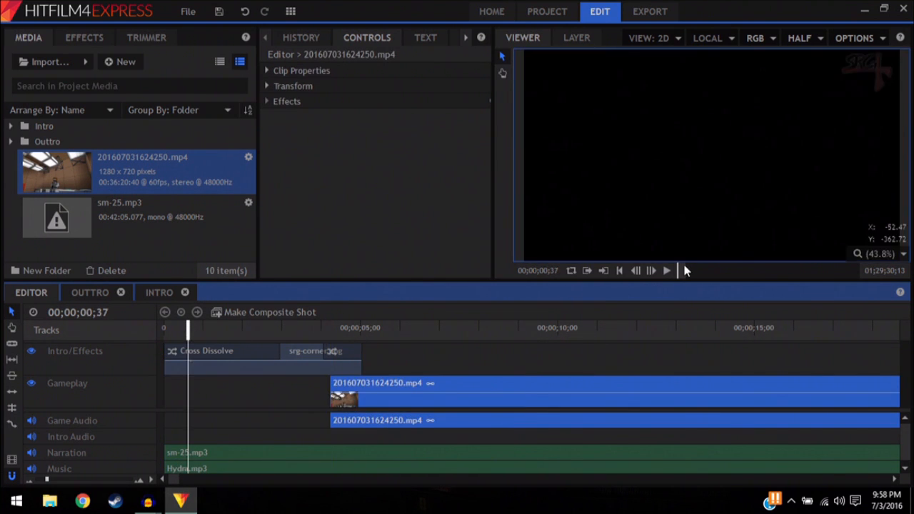
pyautogui.click(668, 271)
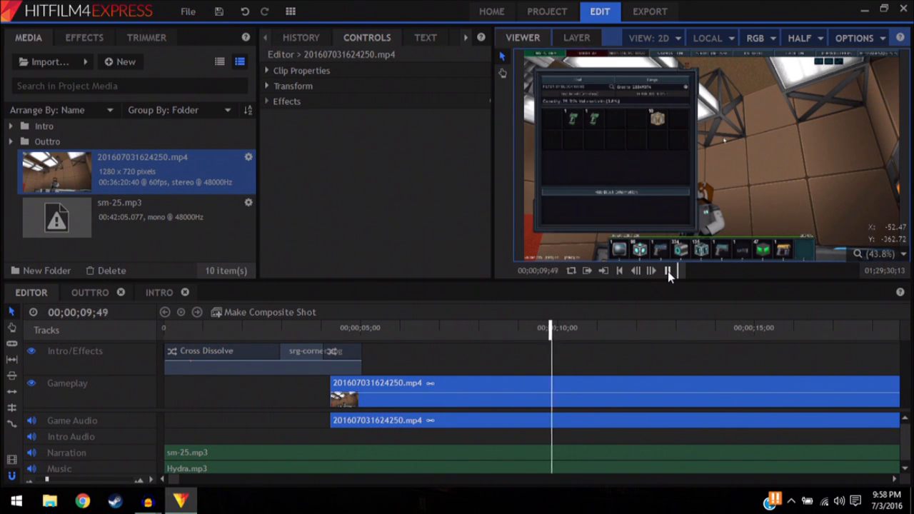
pyautogui.click(668, 272)
# Step: Shift the gameplay clip and its sound to about 8 seconds and check the sync by playing on
pyautogui.moveTo(369, 388); pyautogui.dragTo(528, 388)
pyautogui.click(669, 272)
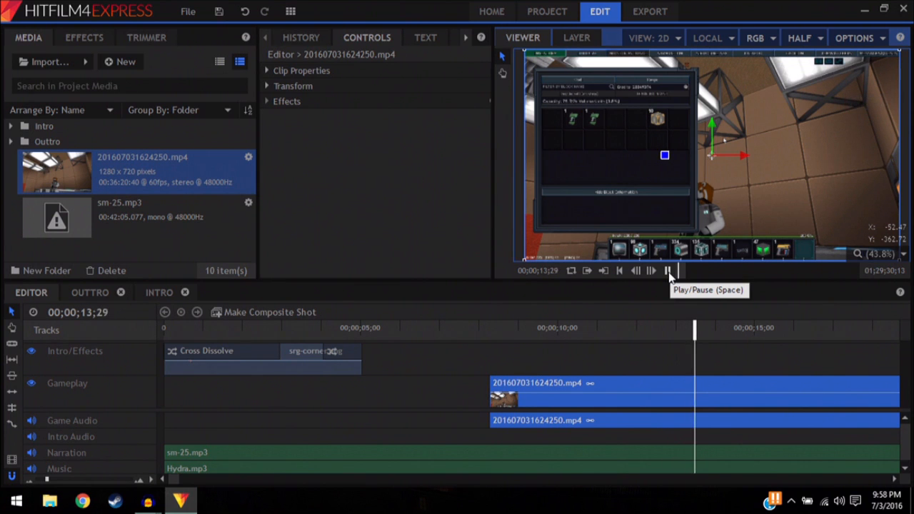
pyautogui.click(668, 271)
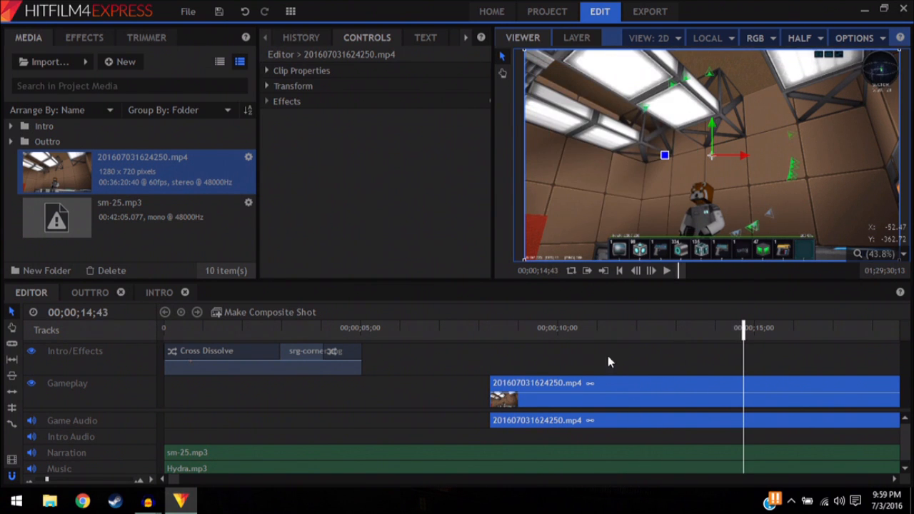
# Step: Move the gameplay clip to start at 00;00;07;46 and check the sync by playing from 00;00;12;00 to 00;00;14;45
pyautogui.moveTo(498, 389); pyautogui.dragTo(478, 387)
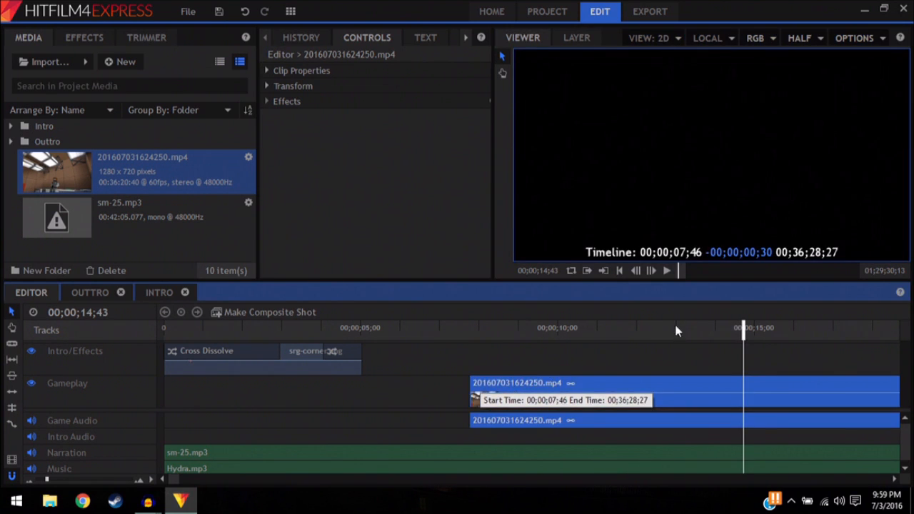
pyautogui.click(636, 325)
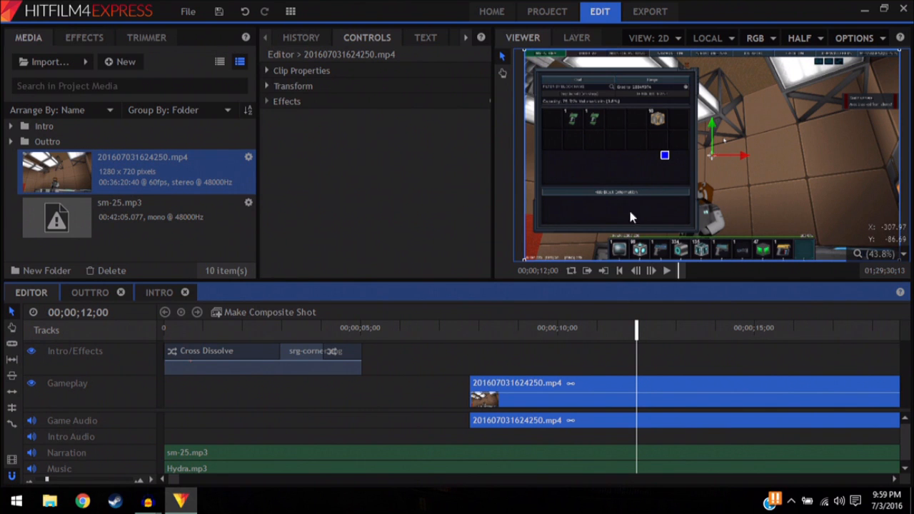
pyautogui.click(667, 272)
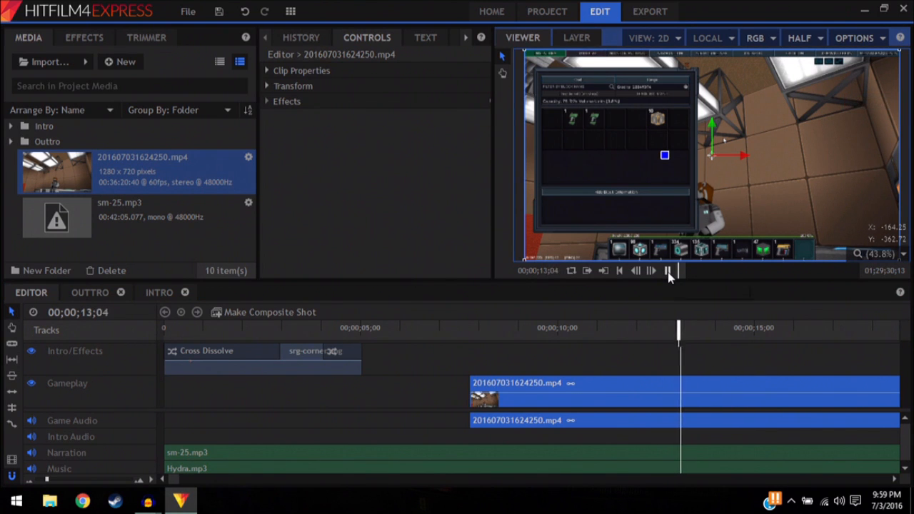
pyautogui.click(669, 276)
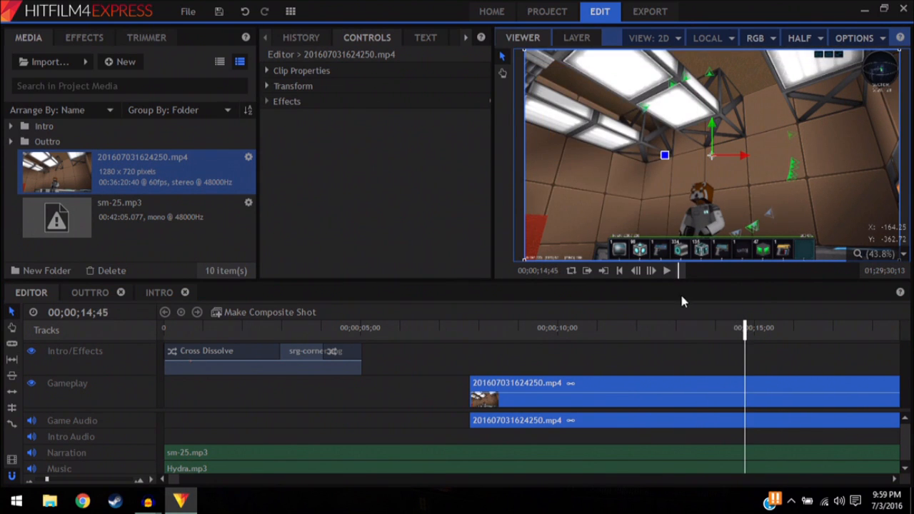
# Step: Slice the gameplay clip with its linked sound and the sm-25.mp3 narration at 00;00;14;45
pyautogui.click(12, 344)
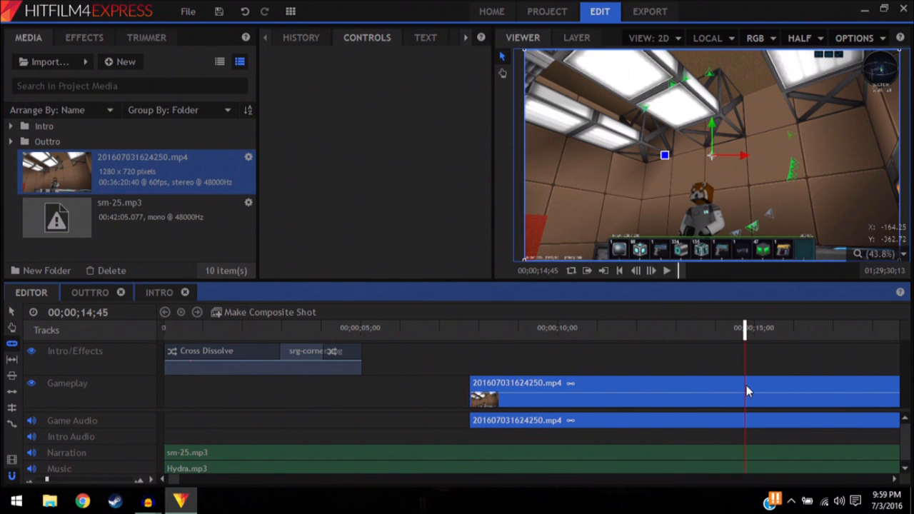
pyautogui.click(748, 391)
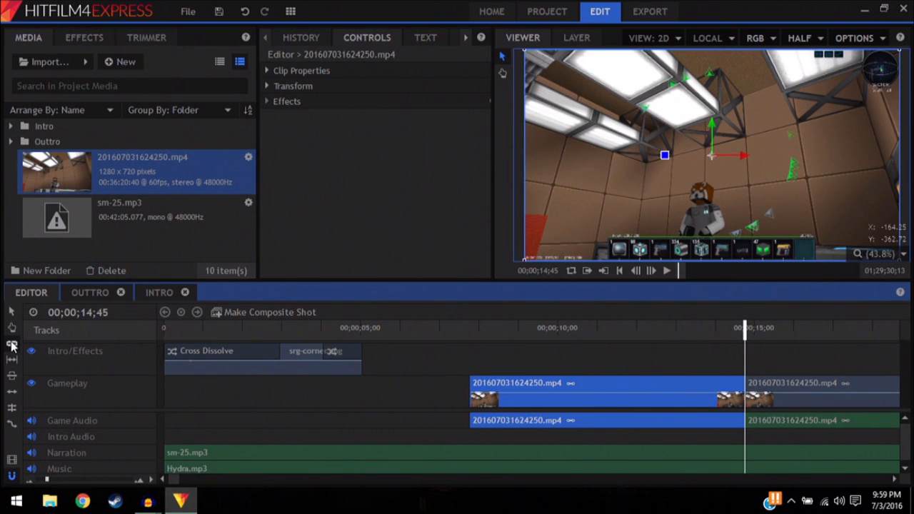
pyautogui.click(747, 454)
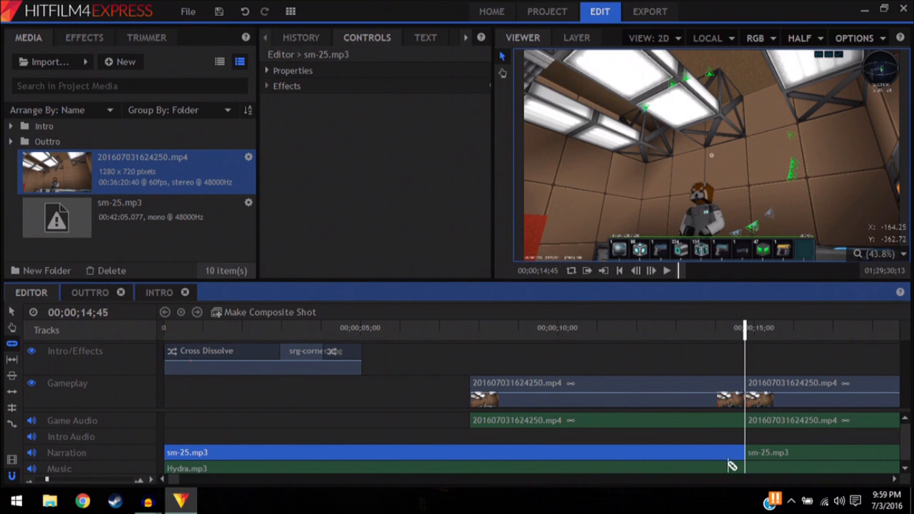
# Step: Delete the gameplay portion before the cut and ripple delete the narration portion before it to close the gap
pyautogui.rightClick(559, 387)
pyautogui.click(614, 354)
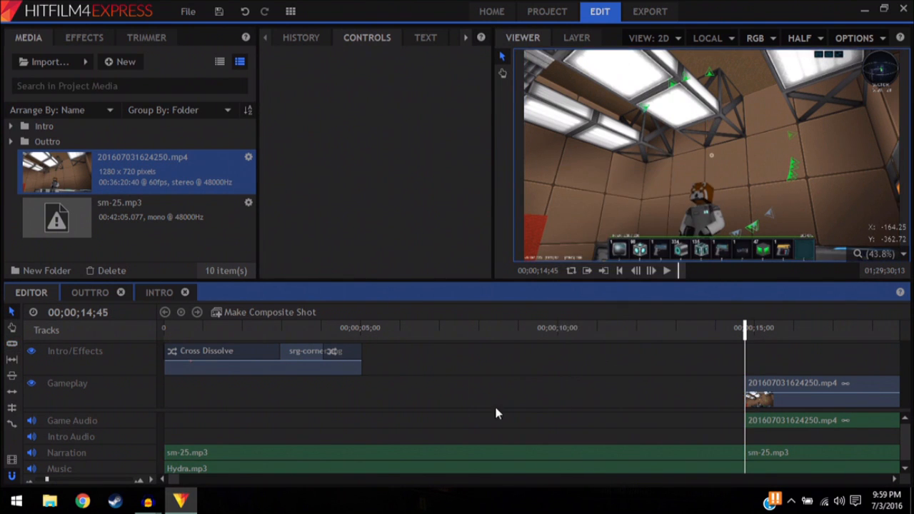
pyautogui.rightClick(500, 453)
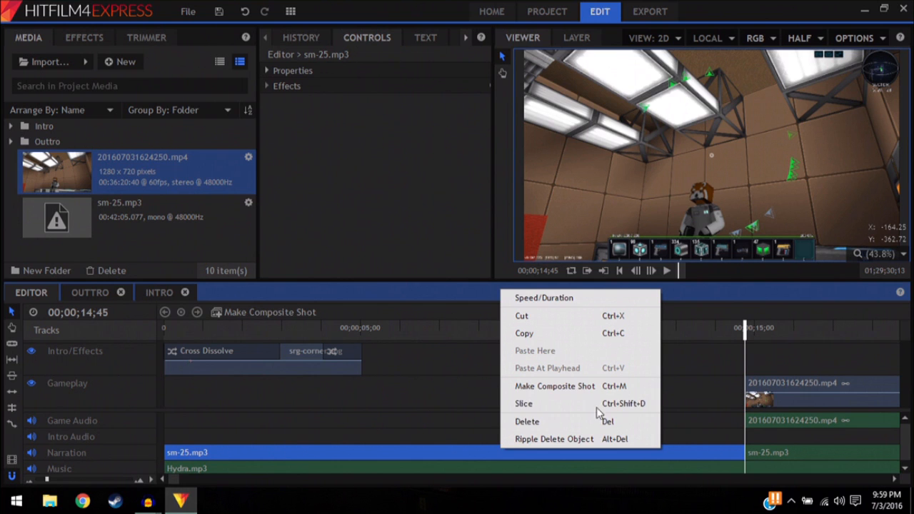
pyautogui.click(557, 441)
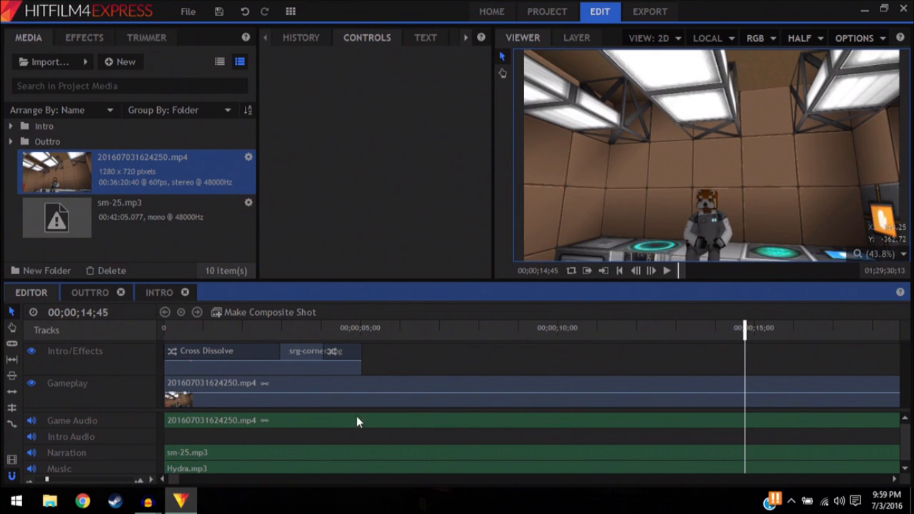
# Step: Play from the start, try slicing the gameplay clip at 00;00;02;18, and undo the slice
pyautogui.click(619, 272)
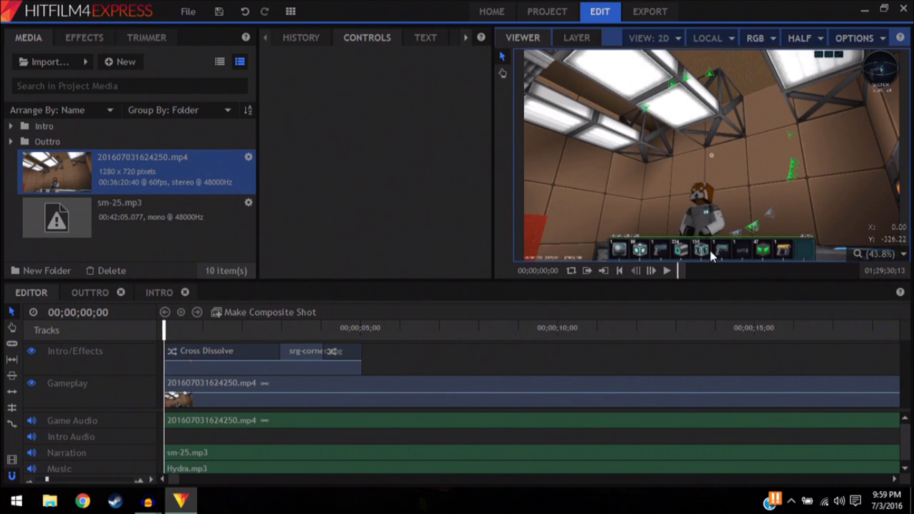
pyautogui.click(667, 271)
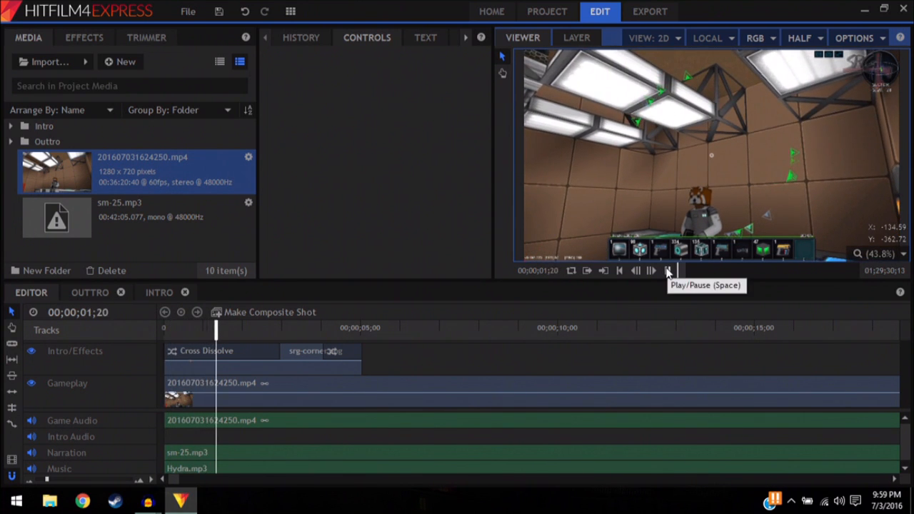
pyautogui.click(12, 344)
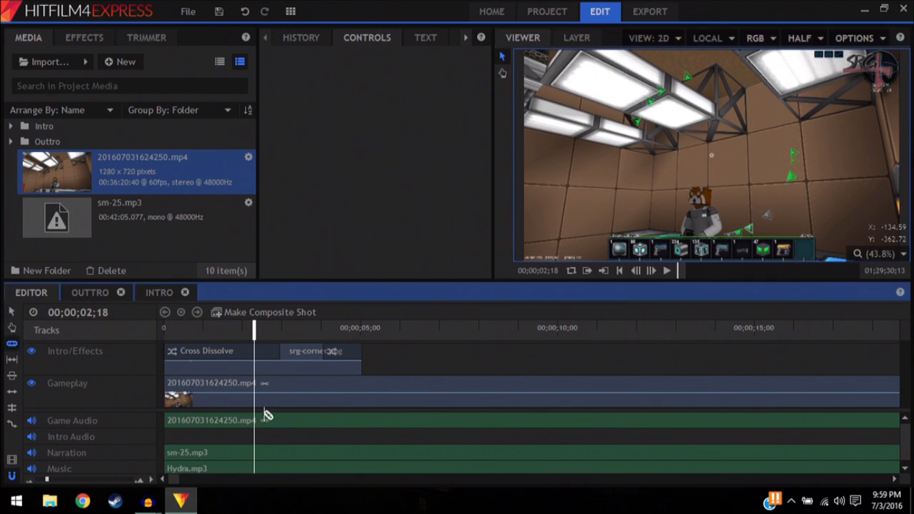
pyautogui.click(254, 385)
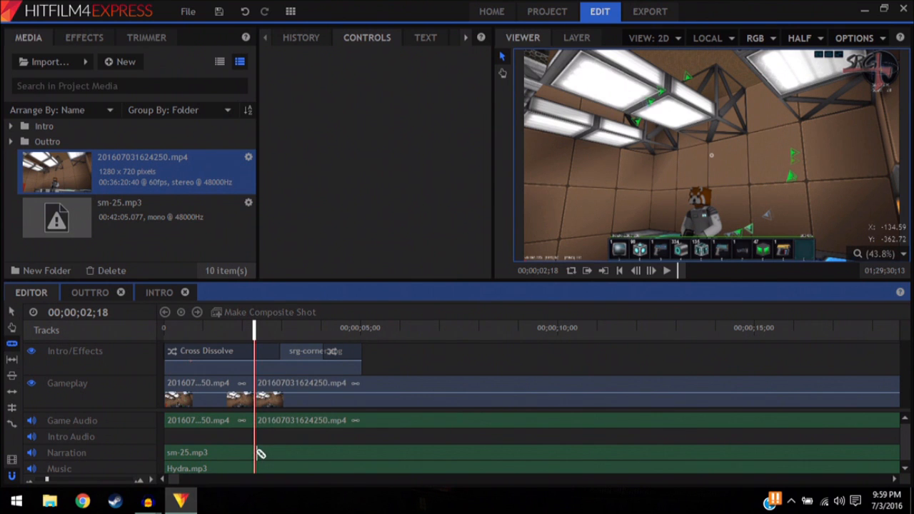
pyautogui.click(244, 10)
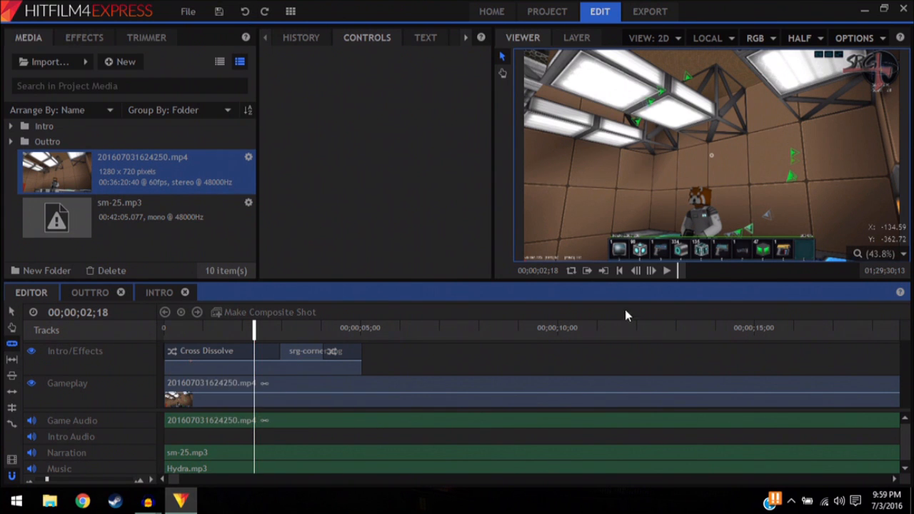
# Step: Play the timeline on to 00;00;07;06 to find the cut point
pyautogui.click(667, 273)
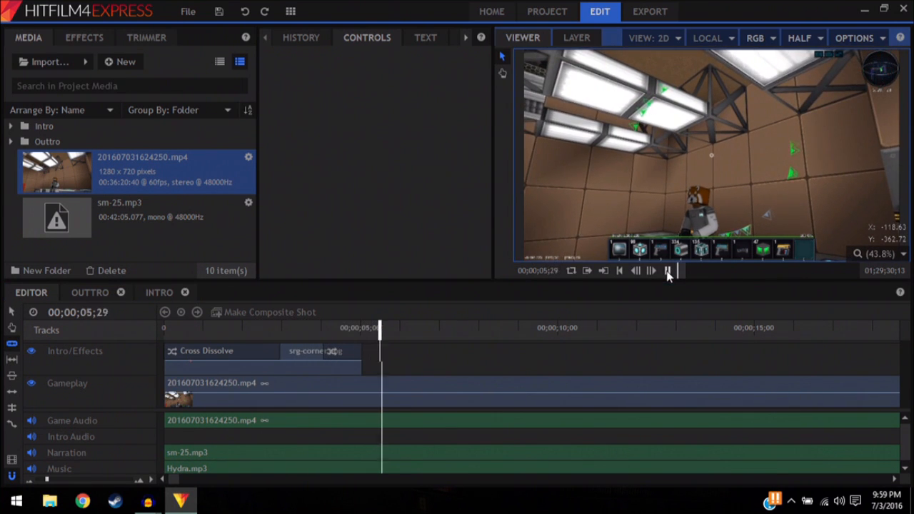
pyautogui.click(667, 270)
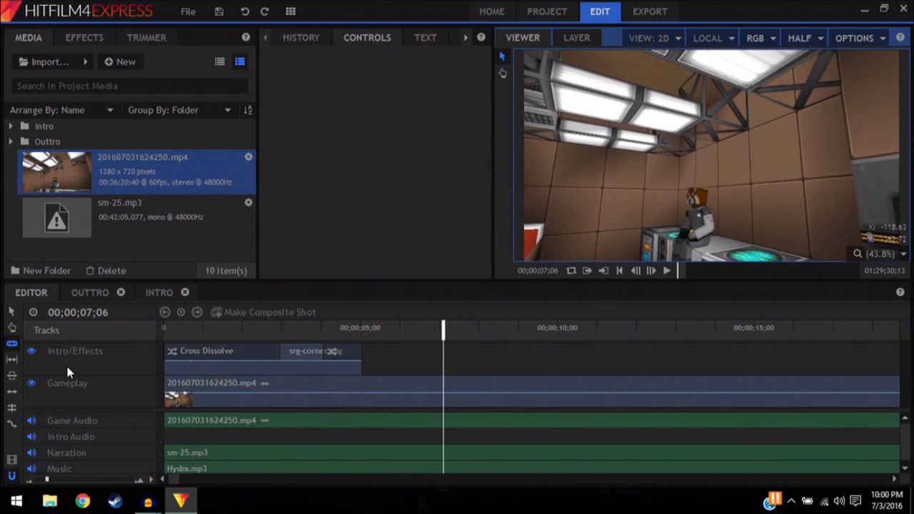
# Step: Slice the gameplay clip and sm-25.mp3 narration at 00;00;07;06 and ripple delete the portions before the cut
pyautogui.click(444, 405)
pyautogui.rightClick(386, 391)
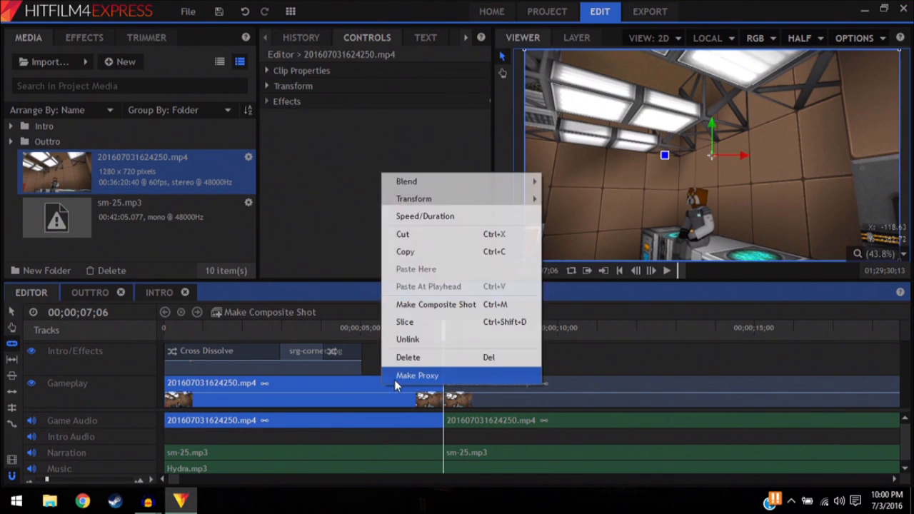
pyautogui.click(394, 357)
pyautogui.rightClick(373, 451)
pyautogui.click(397, 450)
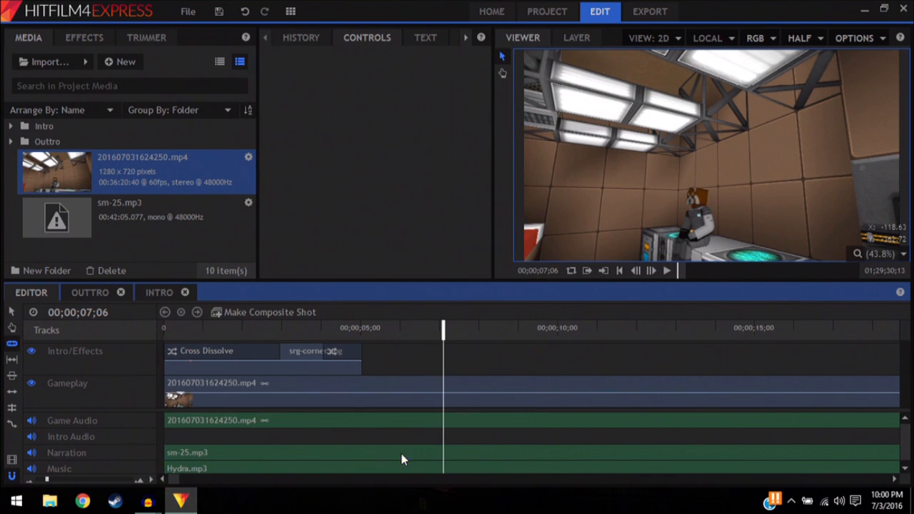
# Step: Replay the opening, slice the gameplay clip and narration at 00;00;03;17, and remove the portions before the cut, closing the gap
pyautogui.click(618, 269)
pyautogui.click(665, 270)
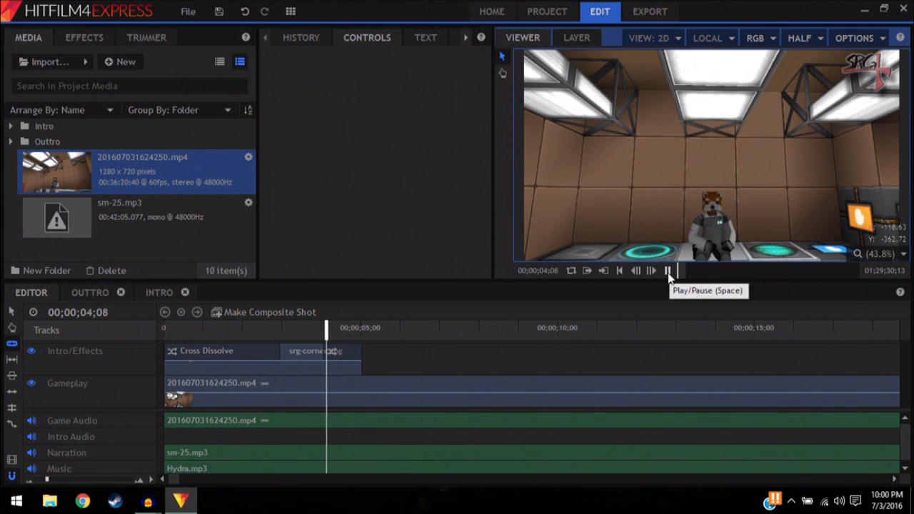
pyautogui.click(668, 271)
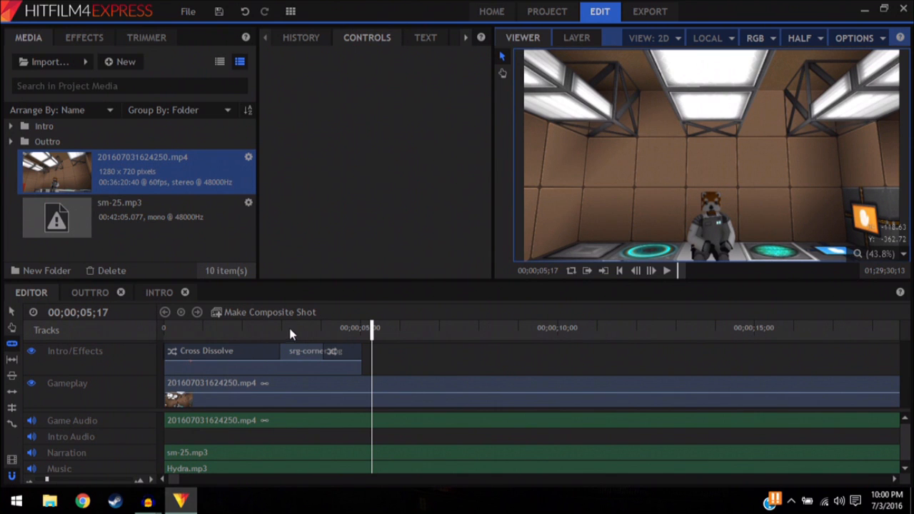
pyautogui.click(293, 329)
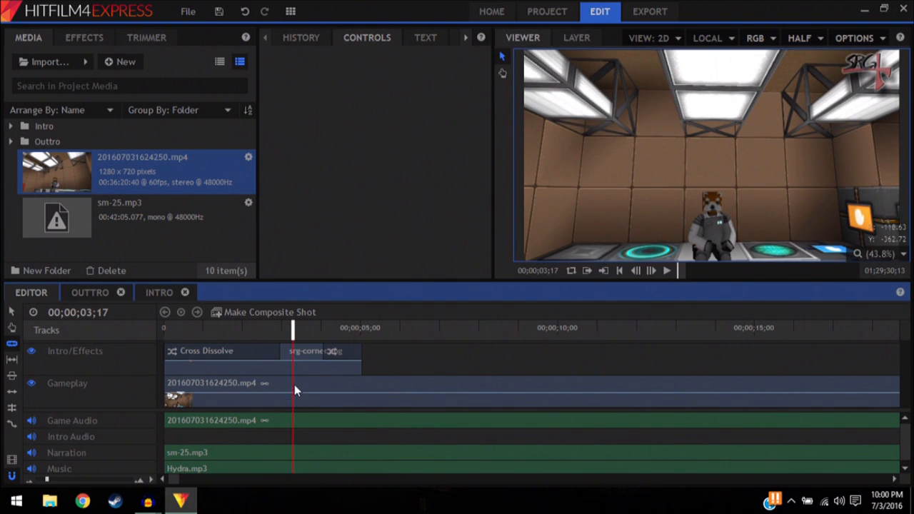
pyautogui.click(293, 425)
pyautogui.rightClick(263, 450)
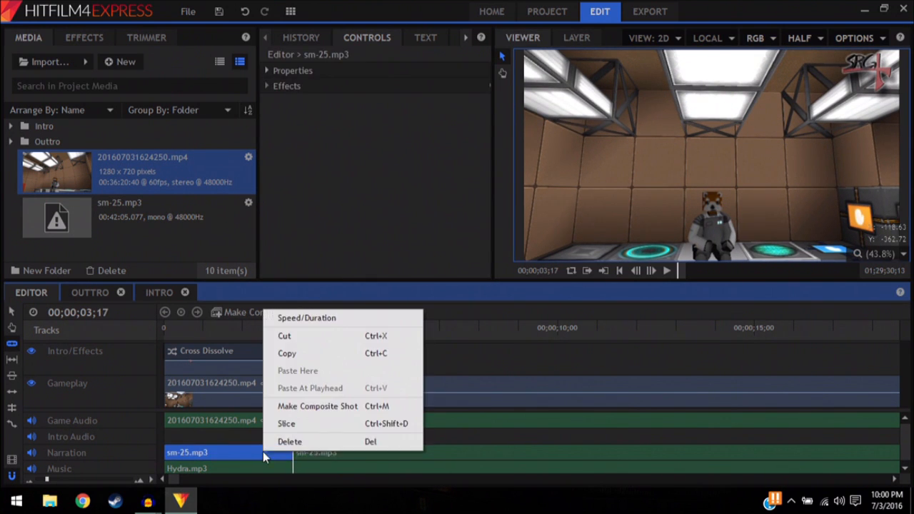
pyautogui.click(297, 442)
pyautogui.rightClick(235, 384)
pyautogui.click(289, 357)
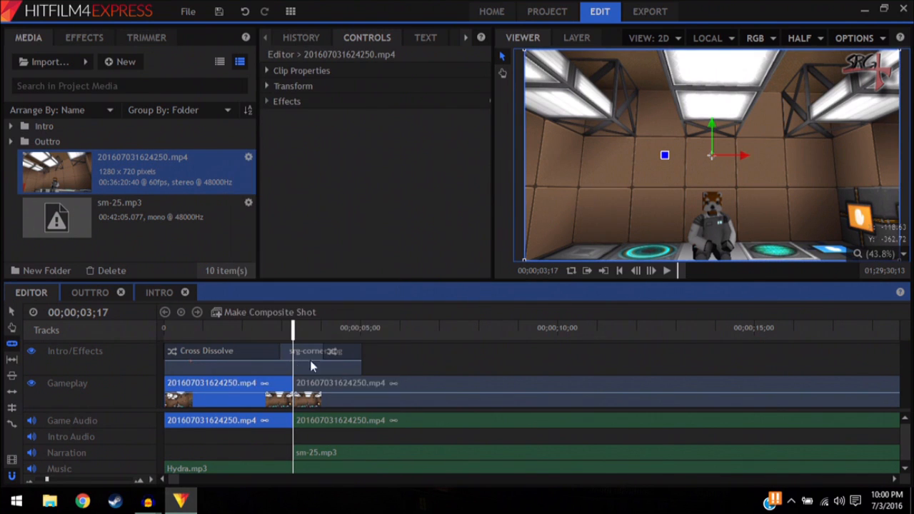
# Step: Play the trimmed opening from the start to about 00;00;06;49 to check it
pyautogui.click(621, 271)
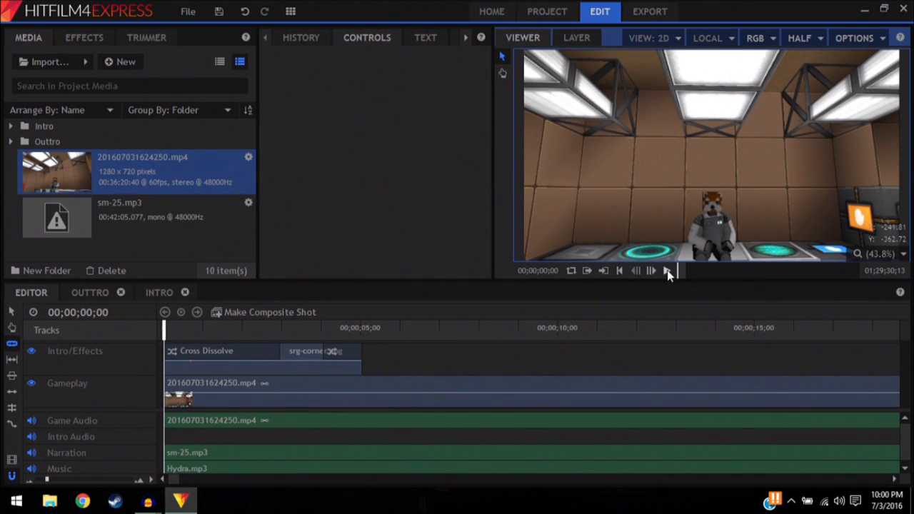
pyautogui.click(667, 271)
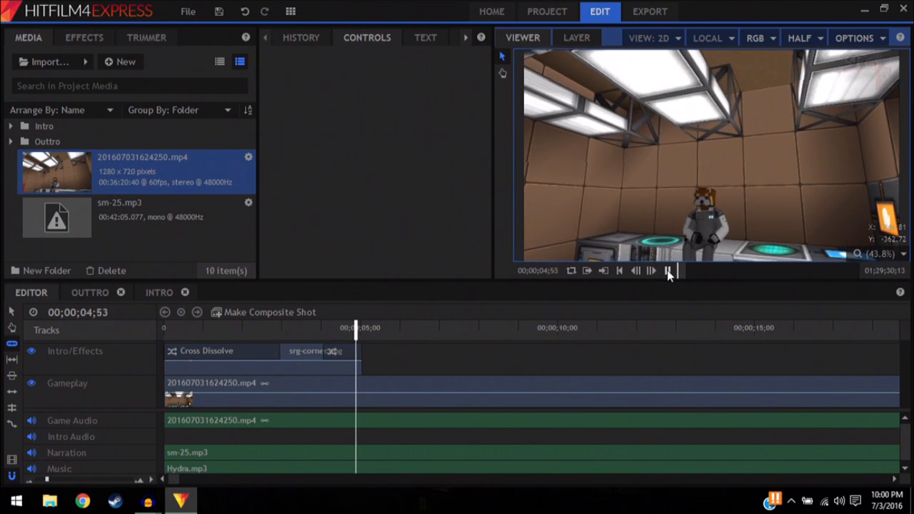
pyautogui.click(667, 272)
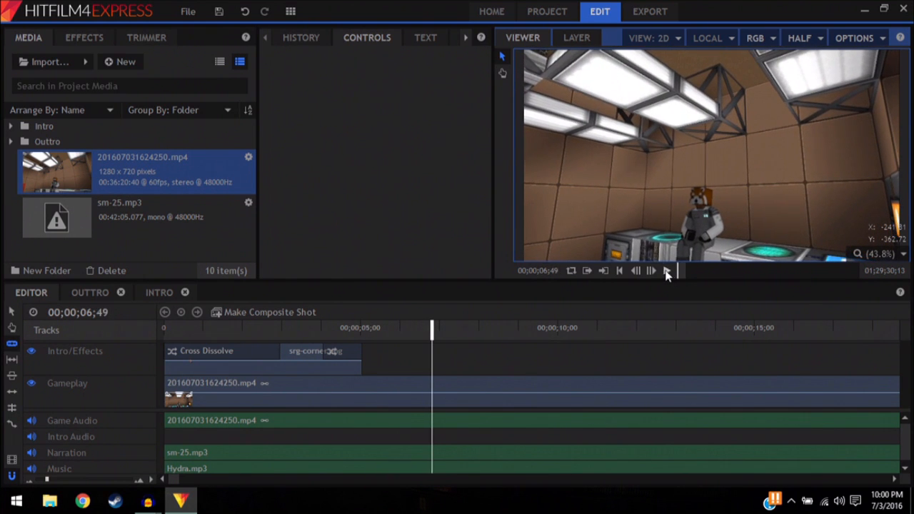
# Step: Add the audio Fade transition to the start of the sm-25.mp3 narration and of the game audio clip
pyautogui.click(84, 38)
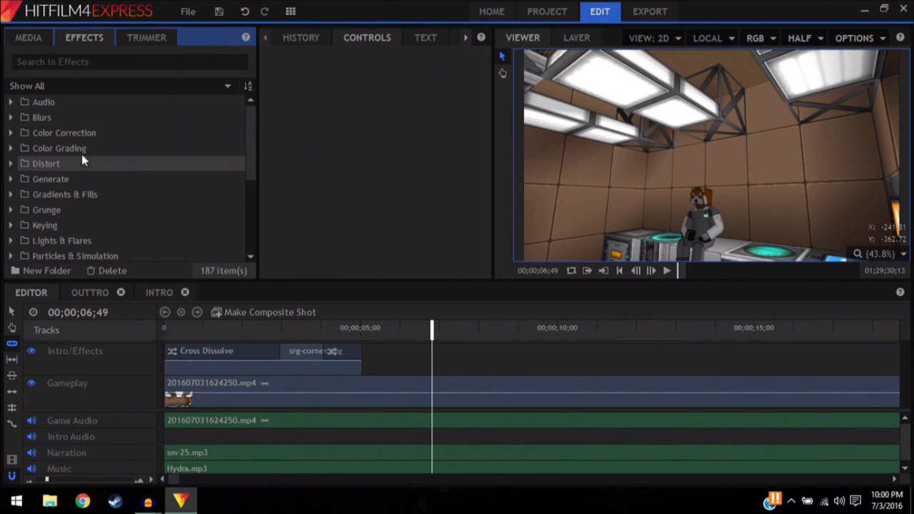
pyautogui.scroll(-5, 79, 150)
pyautogui.click(12, 192)
pyautogui.click(11, 239)
pyautogui.scroll(-1, 80, 207)
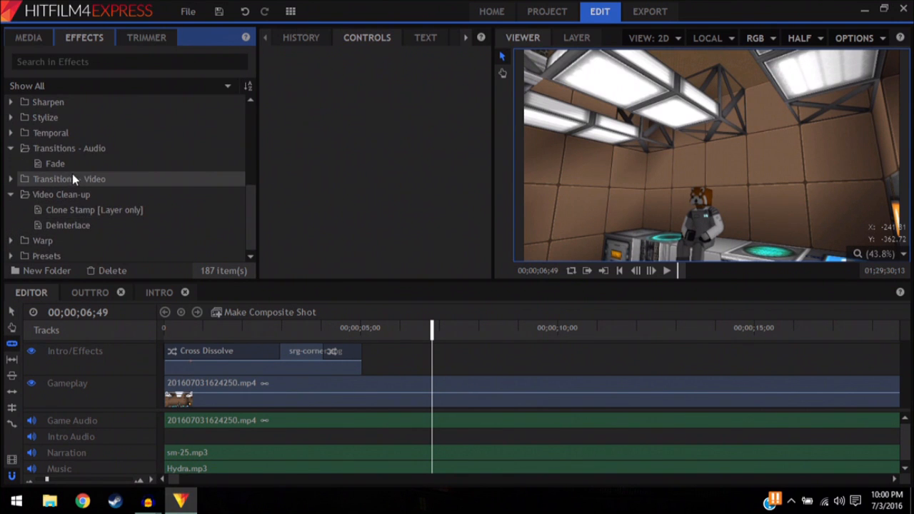
pyautogui.moveTo(60, 164); pyautogui.dragTo(143, 302)
pyautogui.moveTo(176, 455); pyautogui.dragTo(177, 458)
pyautogui.moveTo(59, 163); pyautogui.dragTo(175, 418)
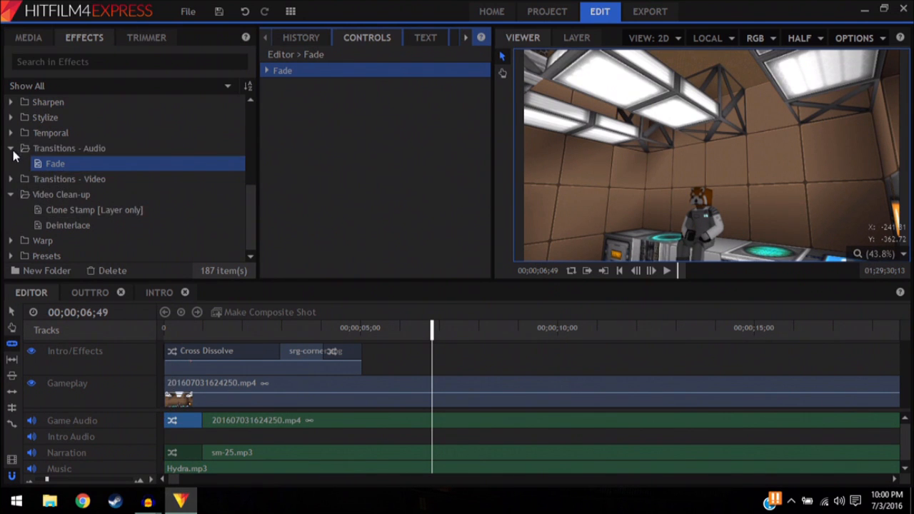
# Step: Add the Fade to Color video transition to the start of the gameplay clip
pyautogui.click(11, 194)
pyautogui.click(11, 208)
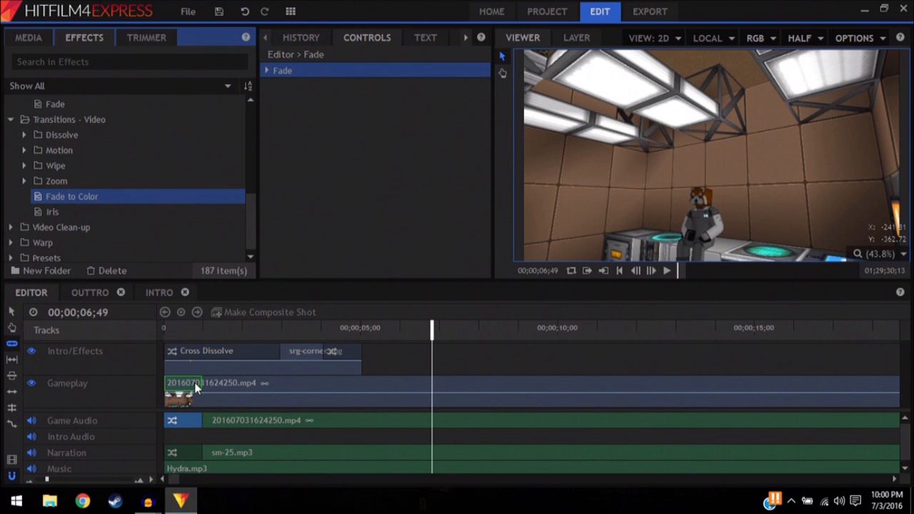
pyautogui.moveTo(196, 386); pyautogui.dragTo(196, 386)
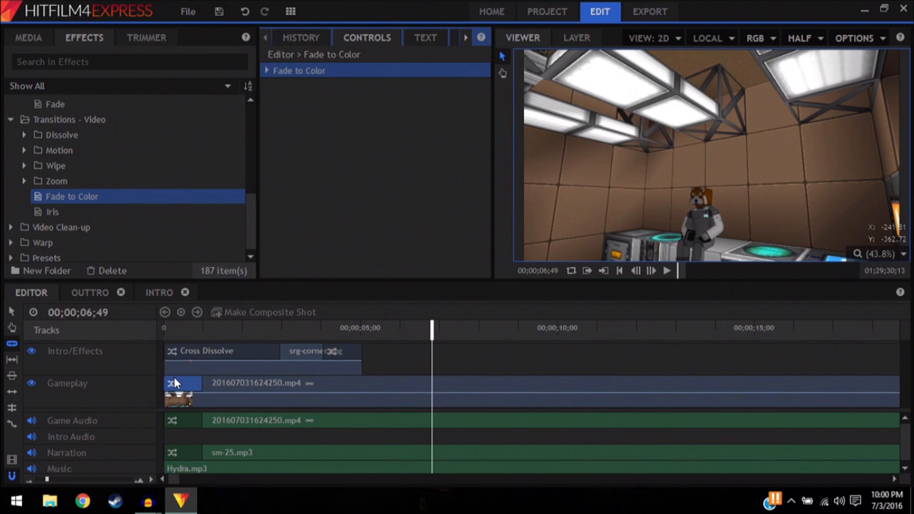
# Step: Play the timeline on to 00;00;20;04 and look further along the footage
pyautogui.click(666, 273)
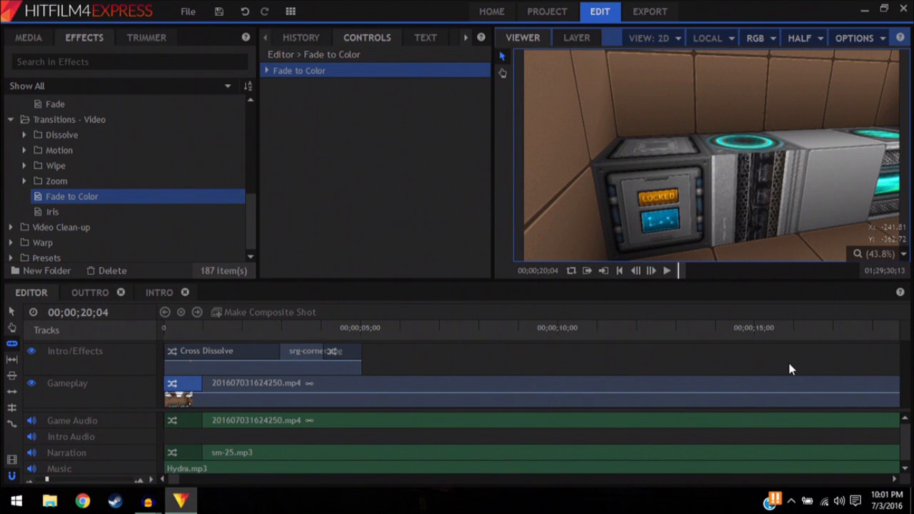
pyautogui.click(897, 479)
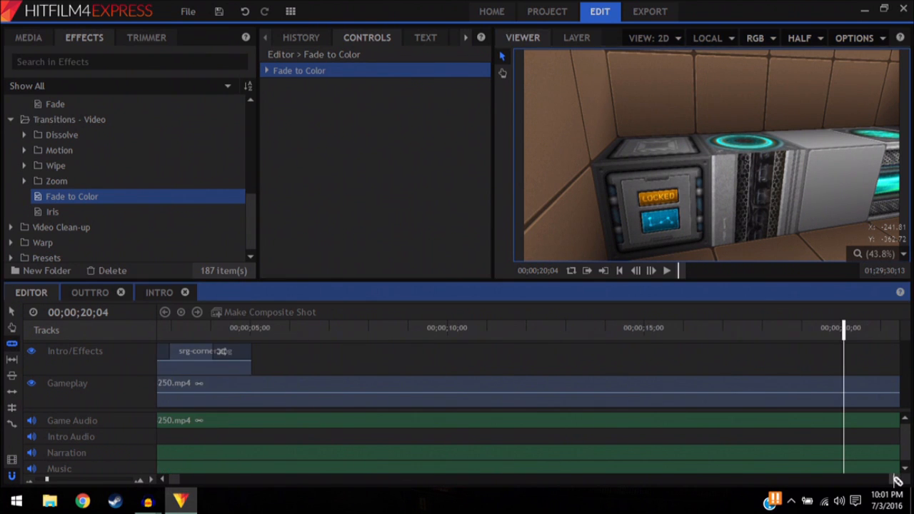
pyautogui.click(897, 479)
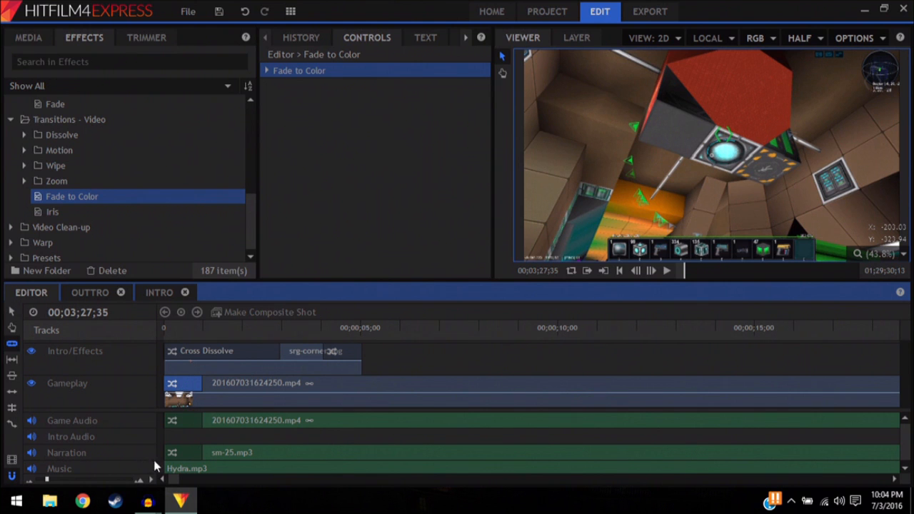
# Step: Try the Full preview mode for the timeline clips, return it to Start/End, and view the remaining preview options
pyautogui.click(151, 479)
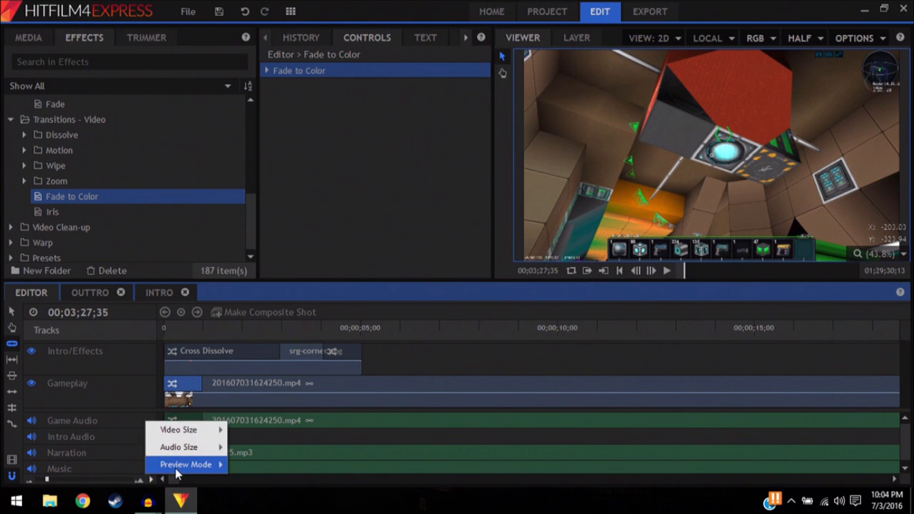
pyautogui.moveTo(207, 464)
pyautogui.click(249, 500)
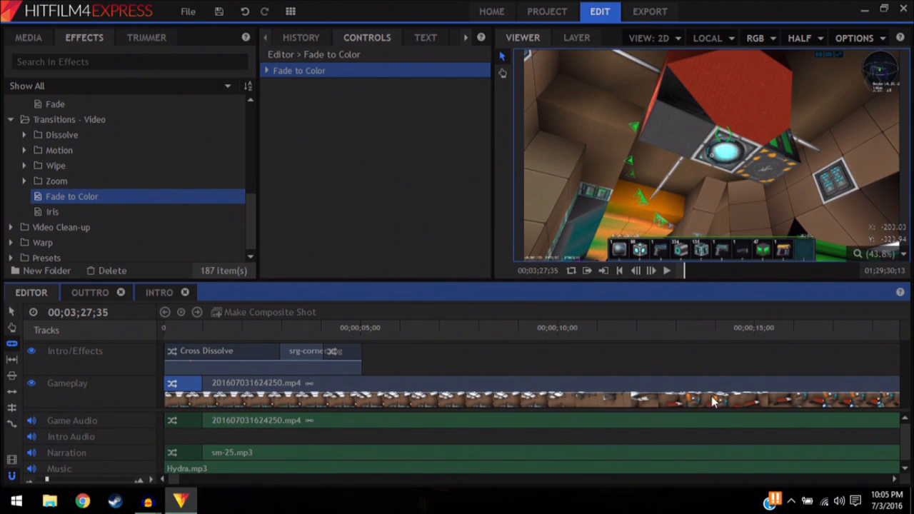
pyautogui.click(151, 481)
pyautogui.moveTo(176, 463)
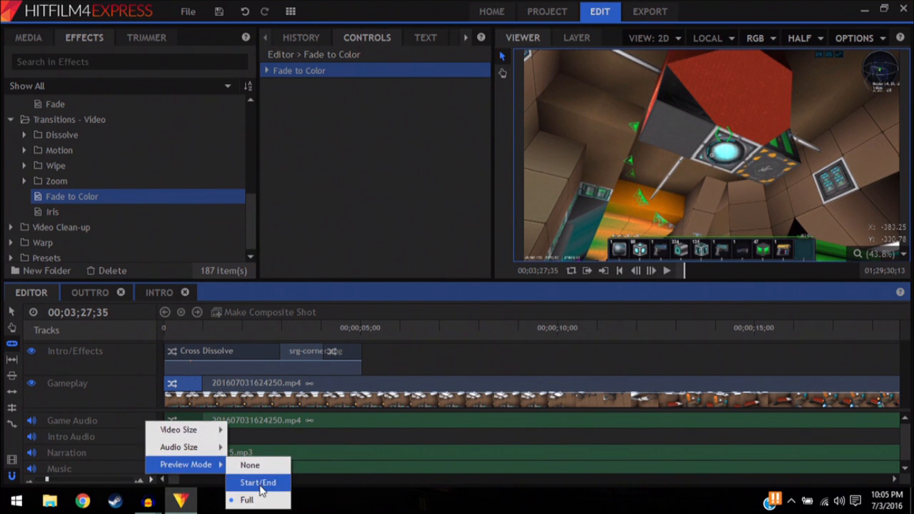
pyautogui.click(259, 484)
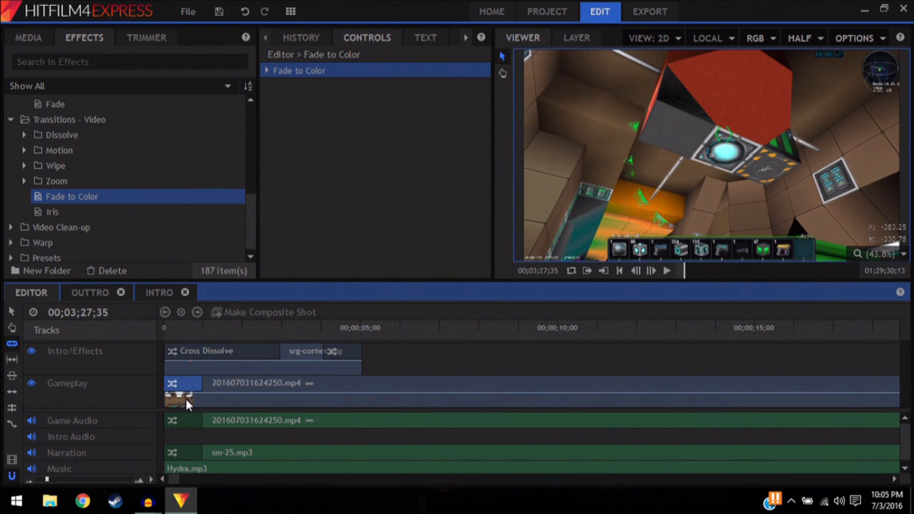
pyautogui.click(152, 481)
pyautogui.moveTo(185, 464)
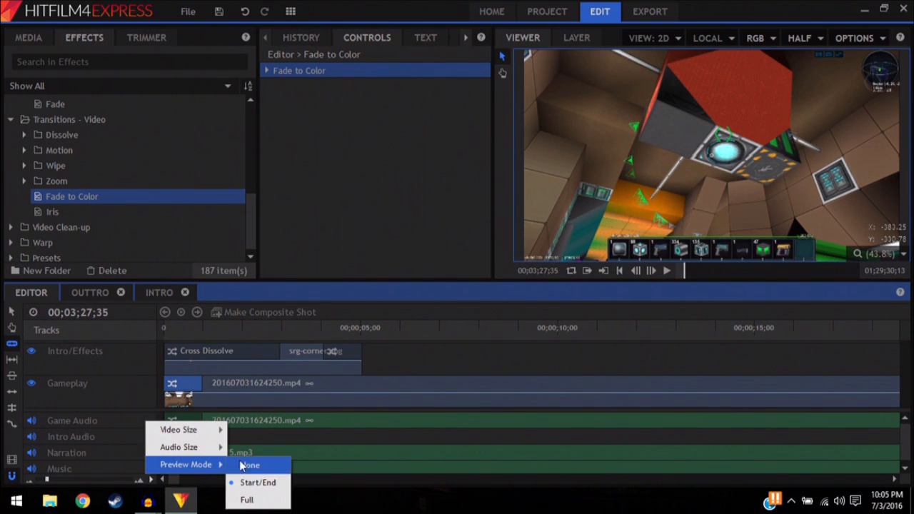
pyautogui.click(392, 309)
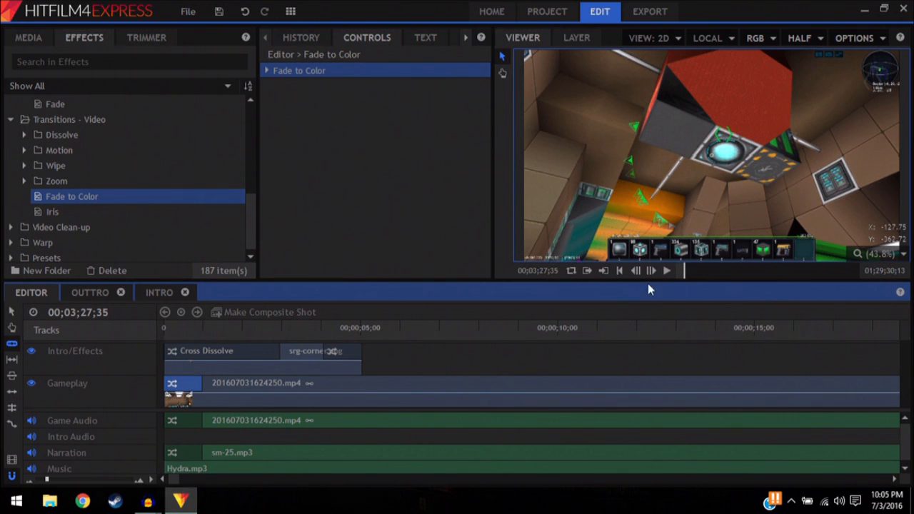
# Step: Review the footage from 00;03;19;04 and slice the gameplay clip, its linked sound and the narration at 00;03;27;29
pyautogui.click(29, 484)
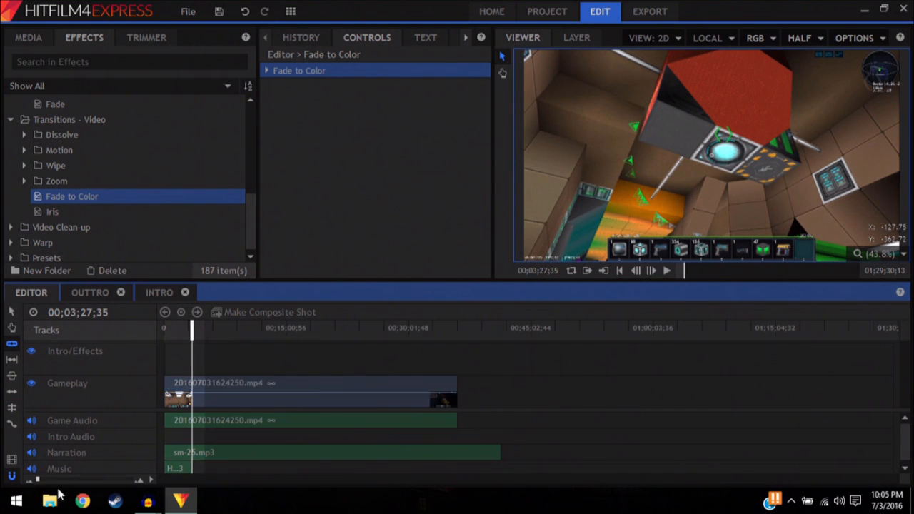
pyautogui.click(139, 482)
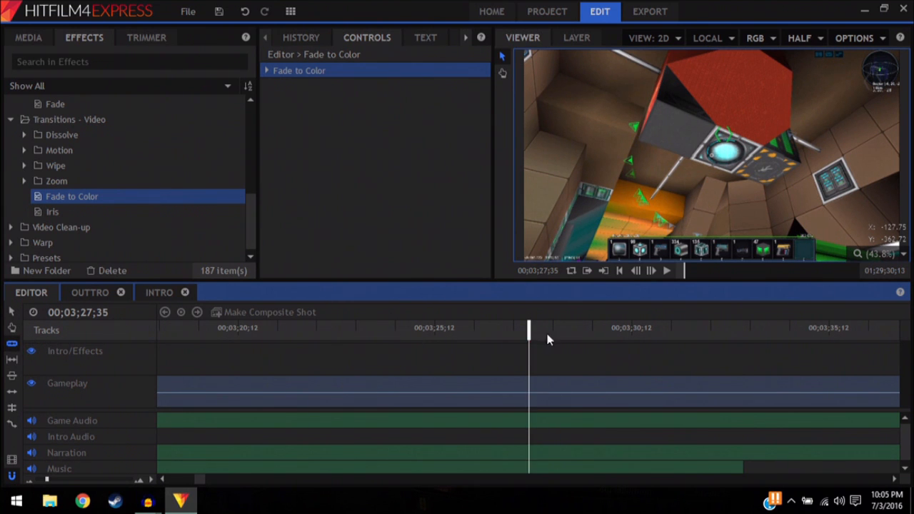
pyautogui.click(242, 330)
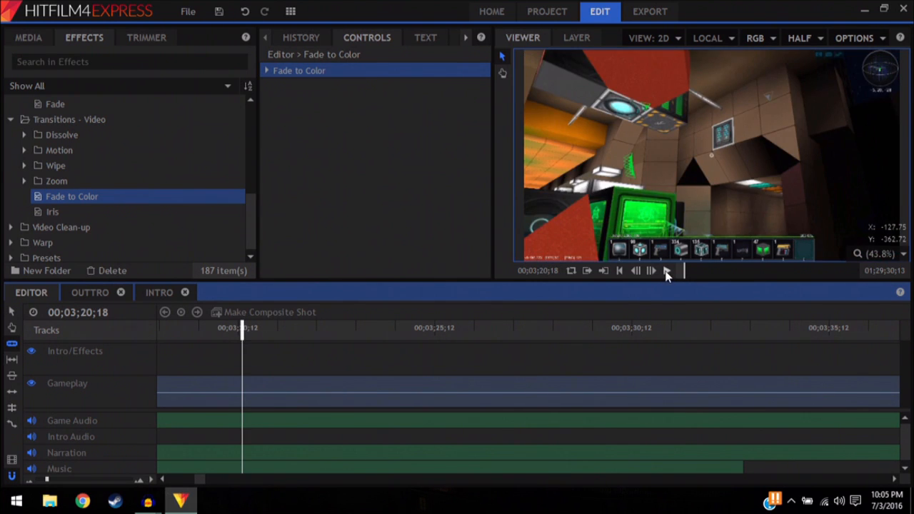
pyautogui.click(194, 332)
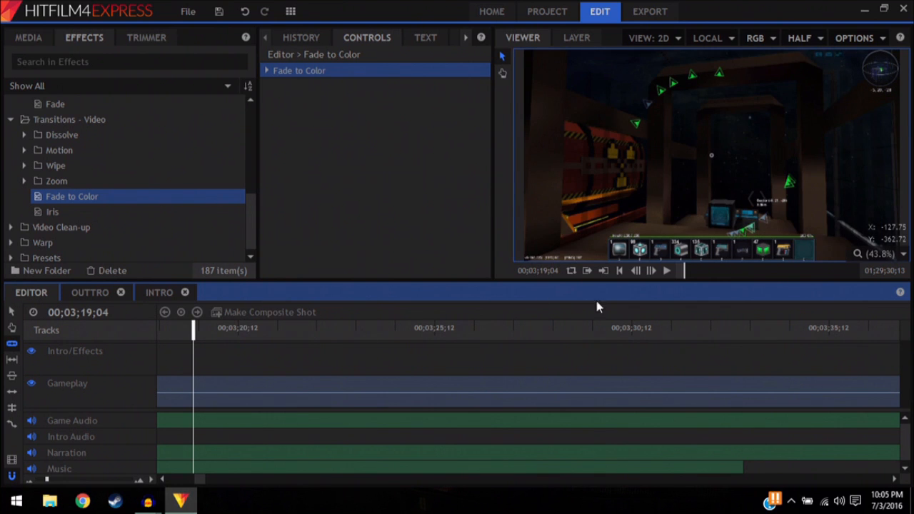
pyautogui.click(666, 271)
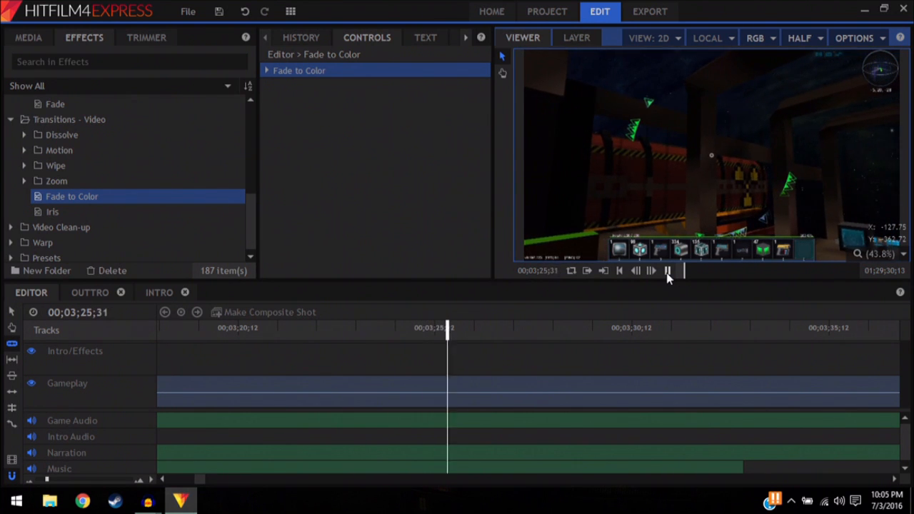
pyautogui.click(667, 276)
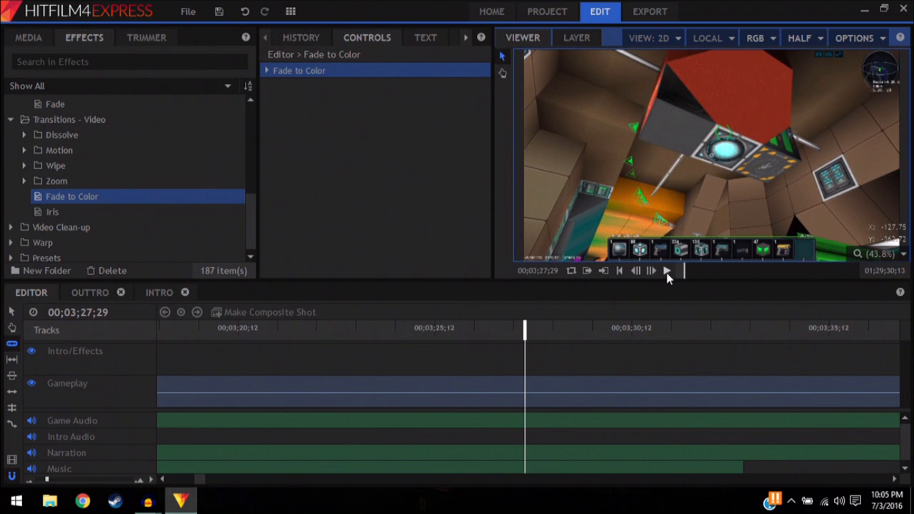
pyautogui.click(528, 394)
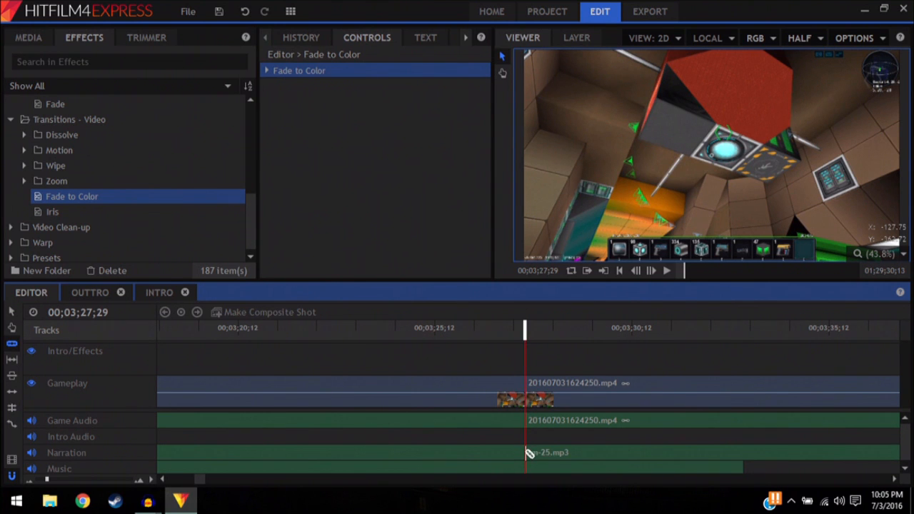
# Step: Place the Intro composite shot with its audio on the Intro/Effects and Intro Audio tracks at the 00;03;27;29 cut
pyautogui.click(29, 37)
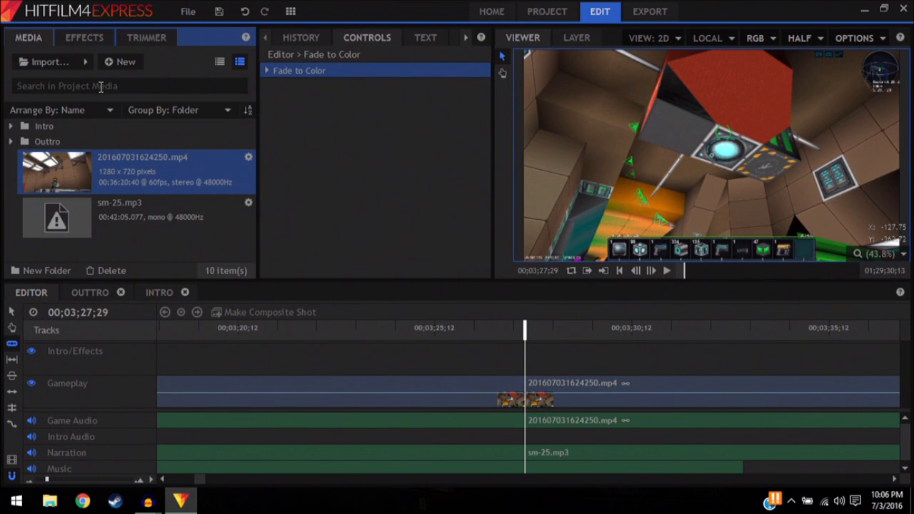
pyautogui.click(12, 127)
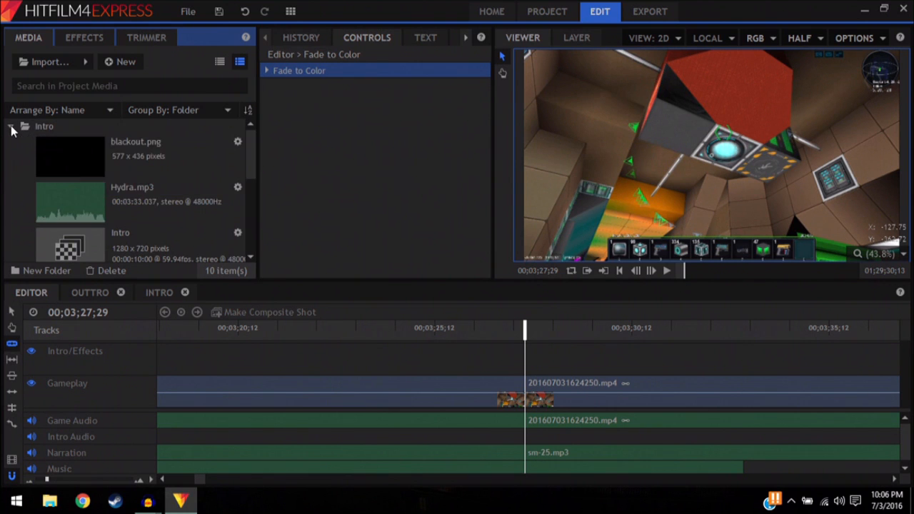
pyautogui.moveTo(72, 243); pyautogui.dragTo(527, 364)
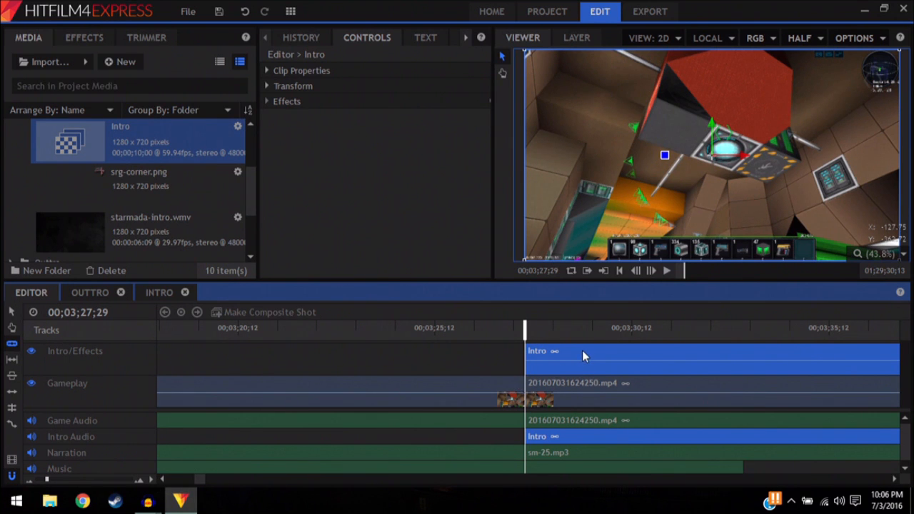
pyautogui.click(12, 478)
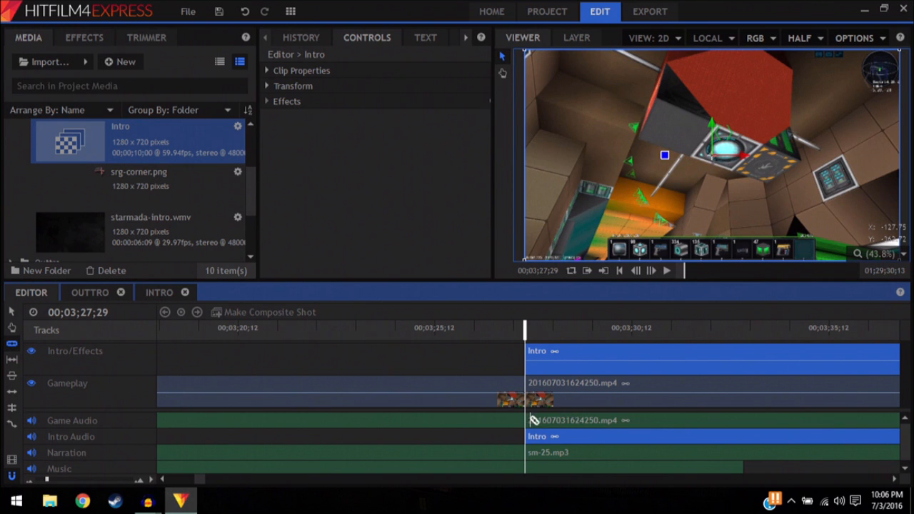
# Step: Move the gameplay, its sound and the narration after the cut to just before the Intro's end, and shift the Intro slightly earlier to overlap the first part
pyautogui.click(12, 312)
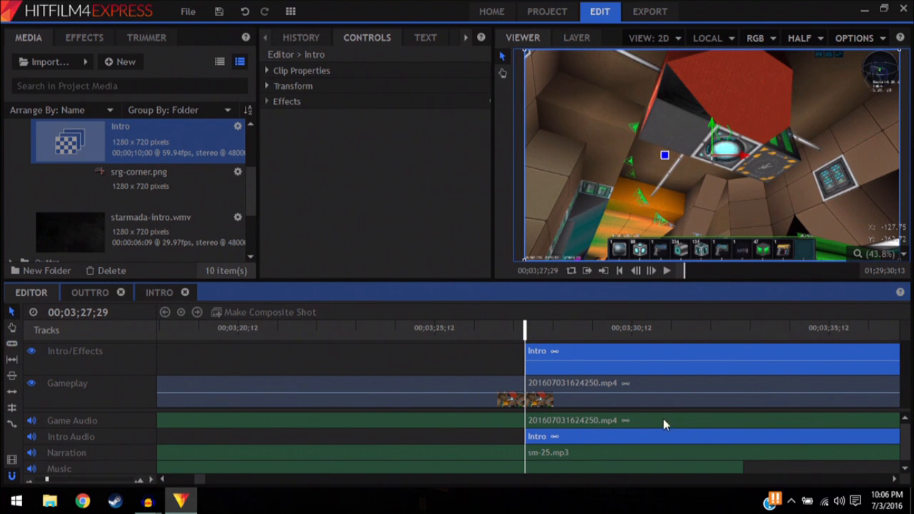
pyautogui.moveTo(535, 390); pyautogui.dragTo(810, 390)
pyautogui.moveTo(446, 457); pyautogui.dragTo(811, 458)
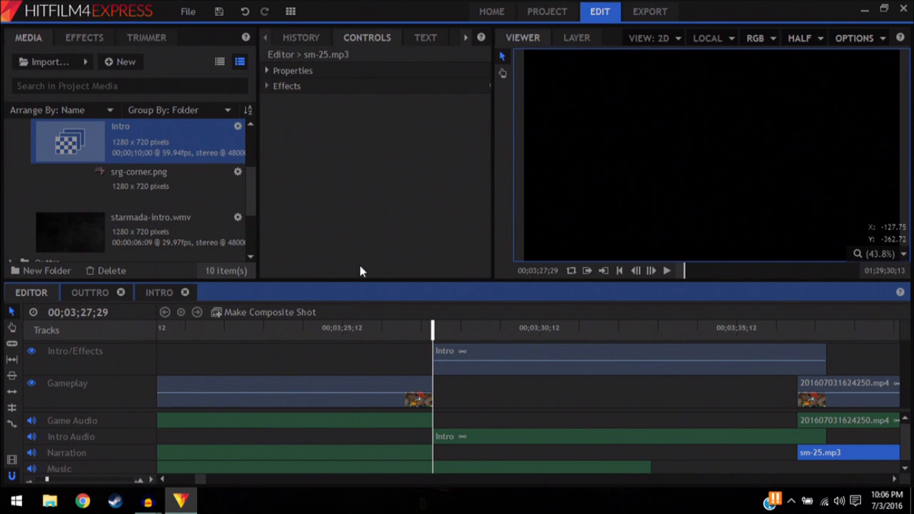
pyautogui.moveTo(444, 350); pyautogui.dragTo(436, 356)
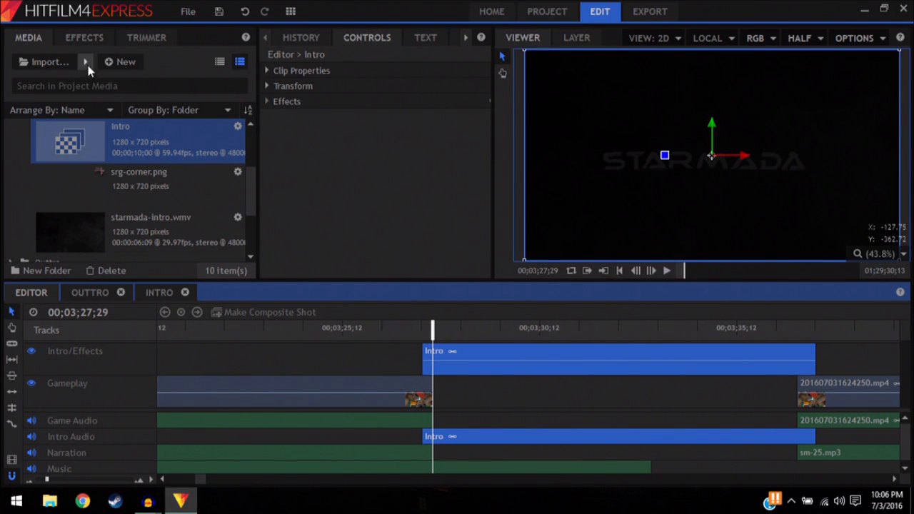
# Step: Add a Cross Dissolve to the start of the Intro clip, preview it from 00;03;26;55, and shorten the transition
pyautogui.click(84, 38)
pyautogui.click(23, 135)
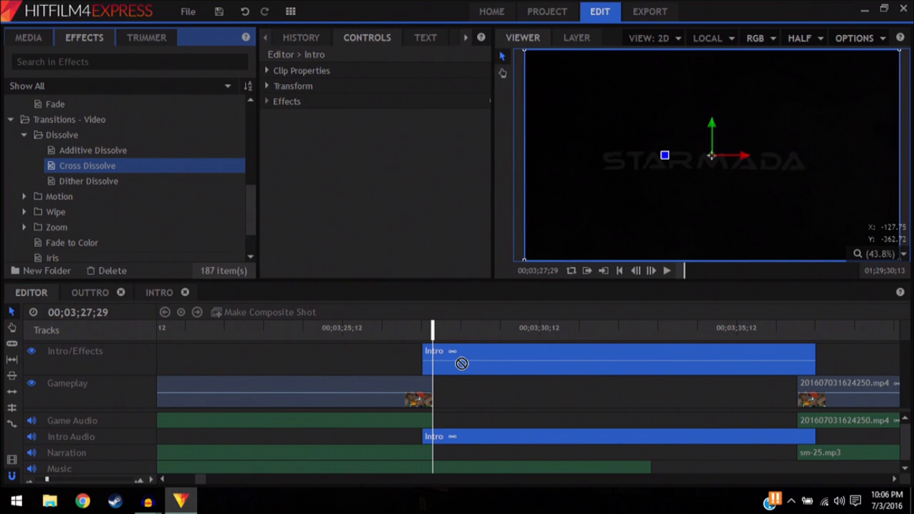
pyautogui.moveTo(461, 363); pyautogui.dragTo(454, 357)
pyautogui.click(410, 330)
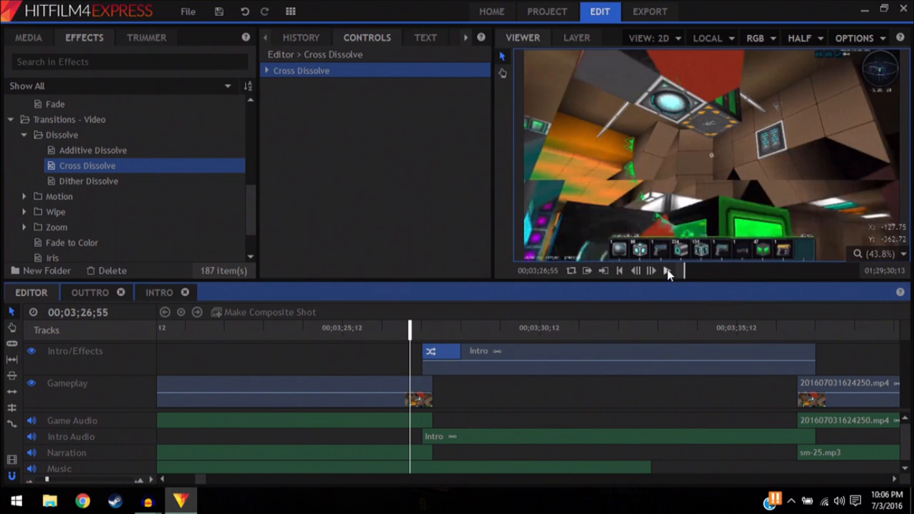
pyautogui.click(667, 270)
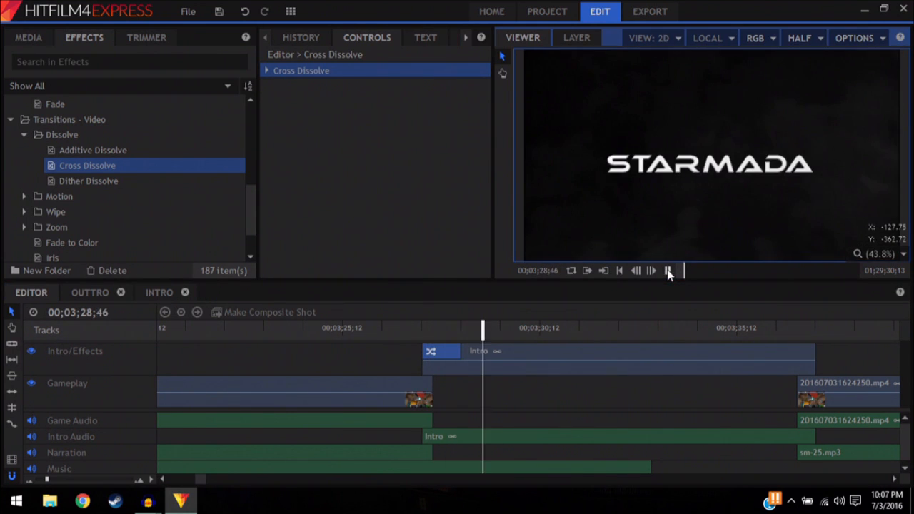
pyautogui.press('space')
pyautogui.moveTo(459, 353); pyautogui.dragTo(433, 357)
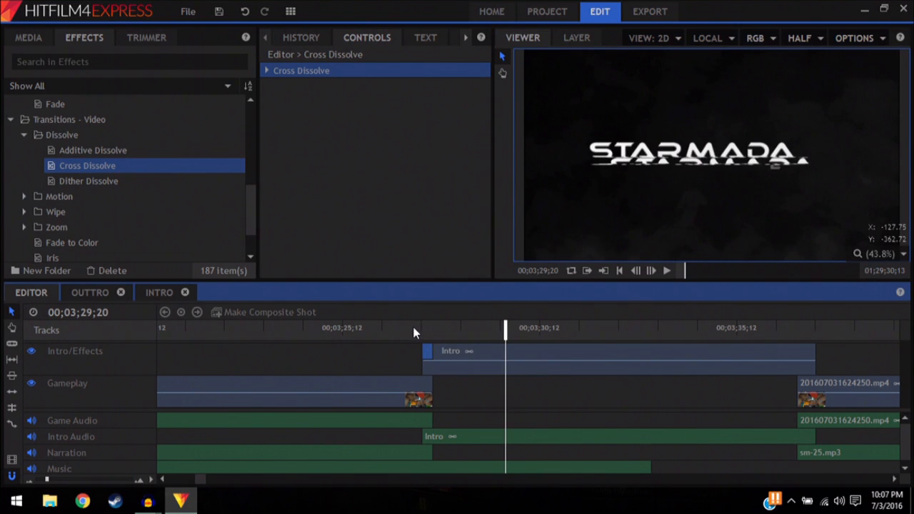
# Step: Replace the title text in the Intro composite shot with "O for a Voice Like Thunder" and return to the main timeline
pyautogui.click(158, 292)
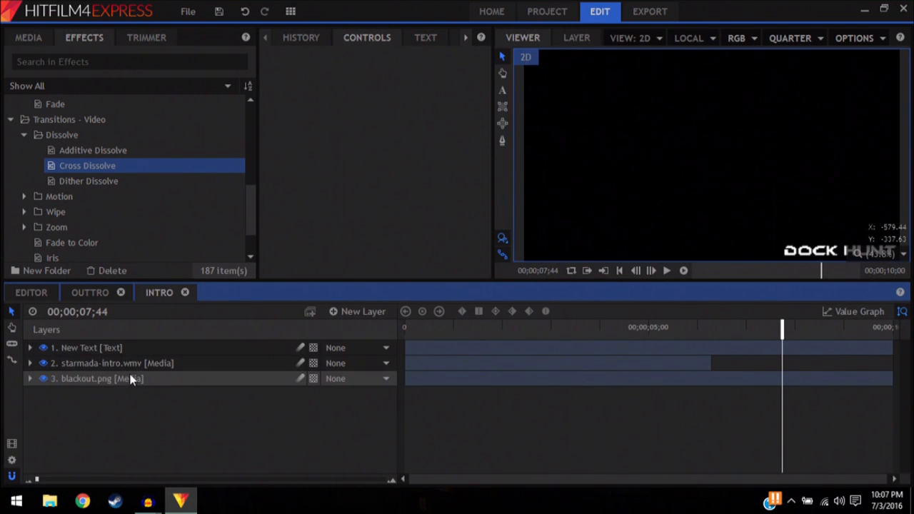
pyautogui.click(502, 90)
pyautogui.click(794, 235)
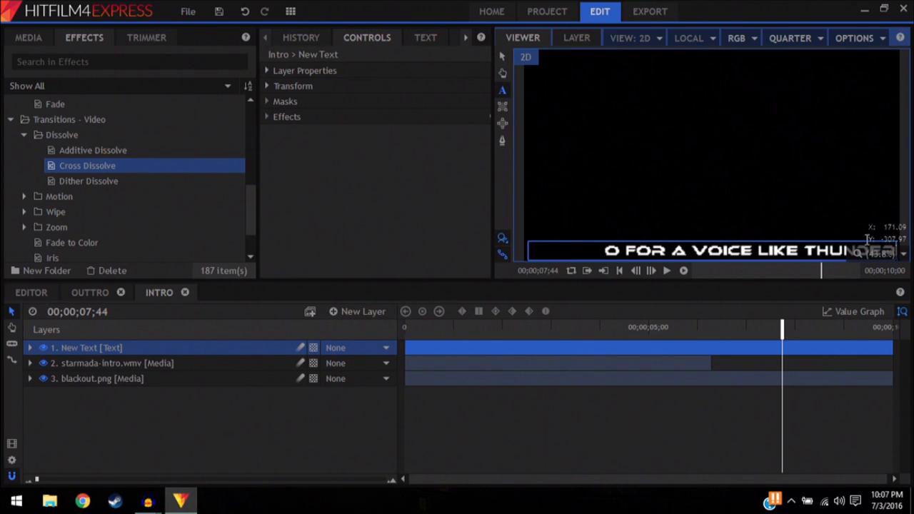
pyautogui.click(31, 292)
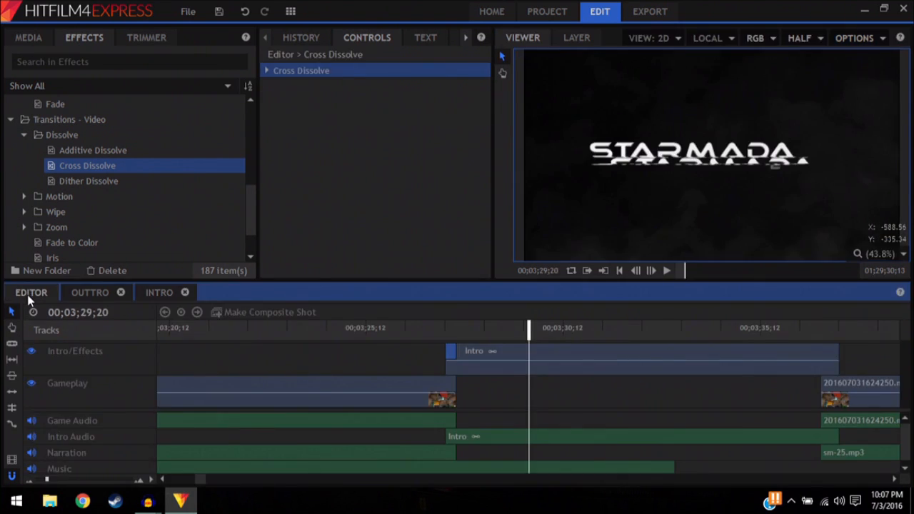
# Step: Play through the Intro into the gameplay and add a Cross Dissolve to the end of the Intro clip
pyautogui.click(665, 271)
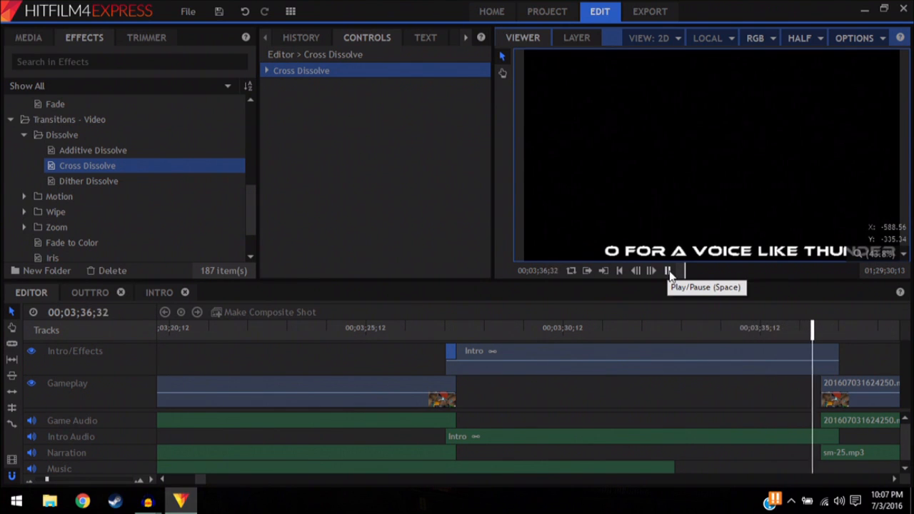
pyautogui.click(669, 274)
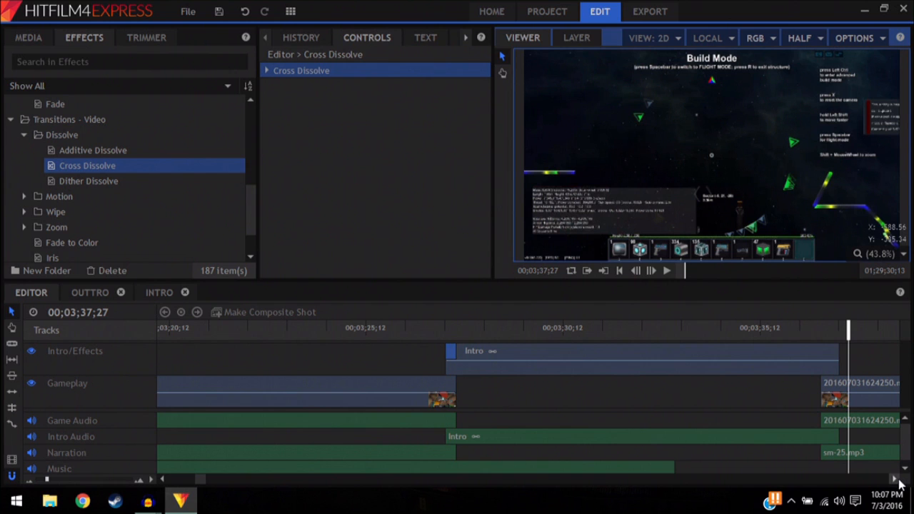
pyautogui.click(896, 480)
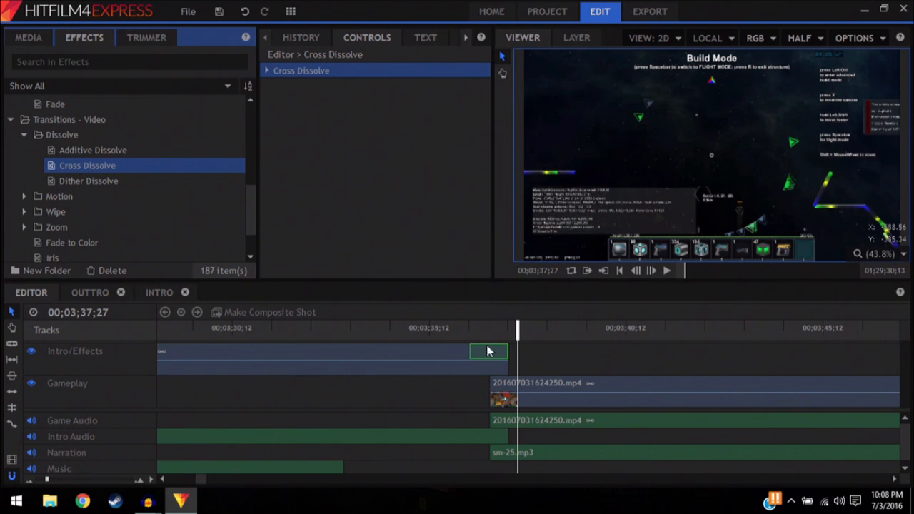
pyautogui.moveTo(487, 351); pyautogui.dragTo(489, 351)
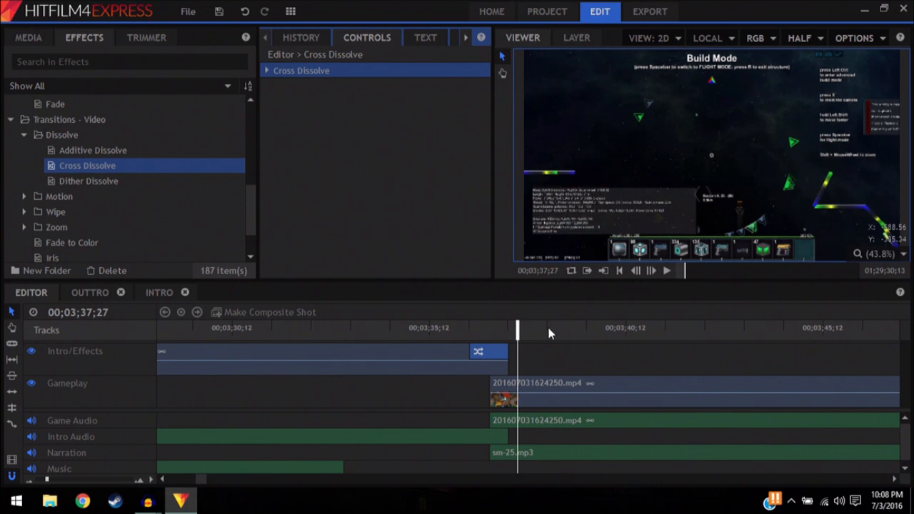
# Step: Review the footage up to 00;03;57;47 and slice the gameplay clip, its linked sound and the narration there
pyautogui.click(670, 276)
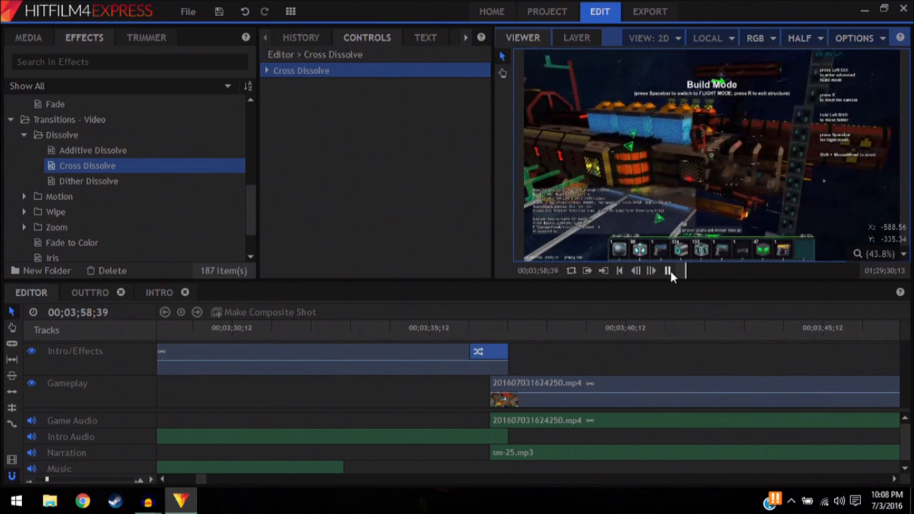
pyautogui.click(669, 276)
pyautogui.click(670, 275)
pyautogui.click(669, 276)
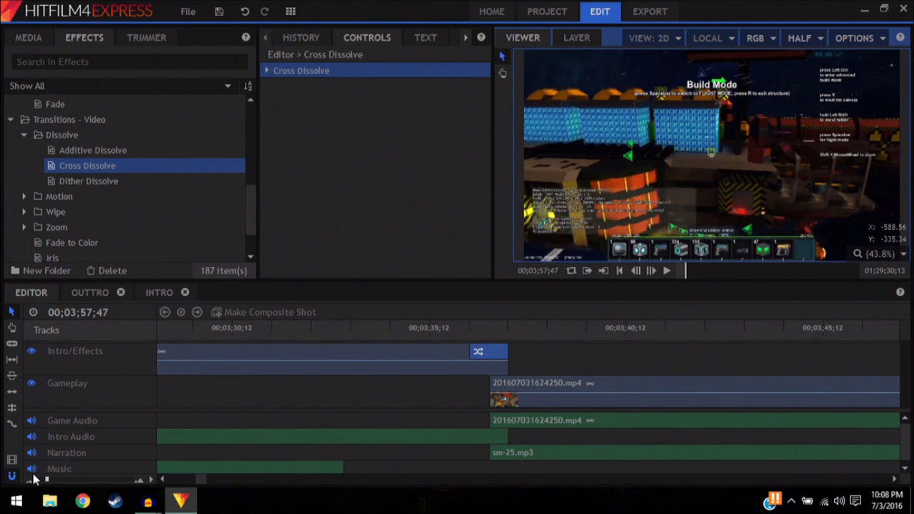
pyautogui.click(33, 483)
pyautogui.click(138, 482)
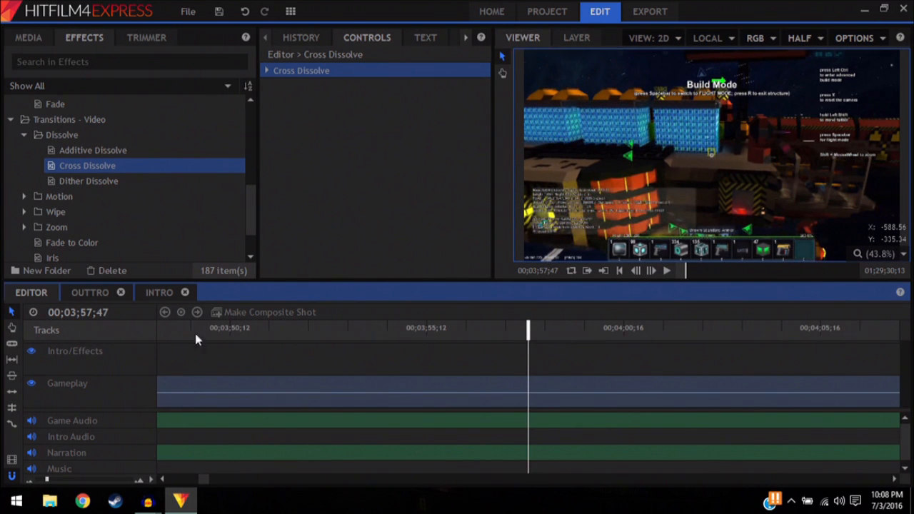
pyautogui.click(12, 345)
pyautogui.click(529, 386)
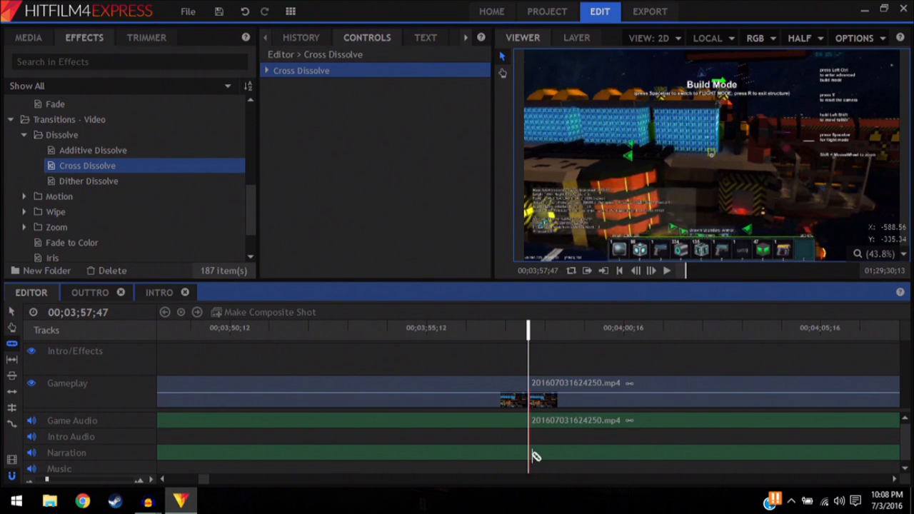
pyautogui.click(532, 456)
# Step: Delete the gameplay, sound and narration between the Intro and the 00;03;57;47 cut, and move the remaining clips back to overlap the Intro's end
pyautogui.click(11, 312)
pyautogui.rightClick(383, 385)
pyautogui.click(417, 356)
pyautogui.rightClick(418, 452)
pyautogui.click(448, 434)
pyautogui.click(181, 484)
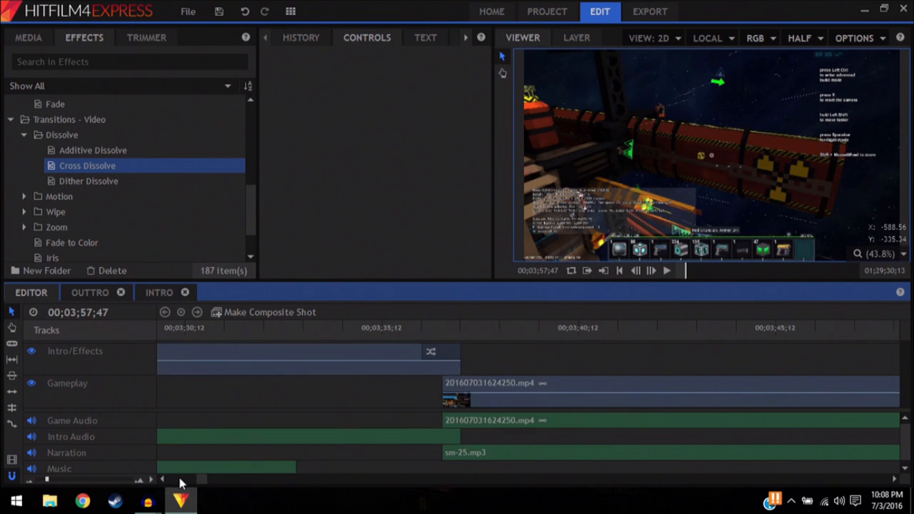
# Step: Add a Cross Dissolve to the start of the gameplay clip after the Intro and audio Fades to the start of its game audio and narration
pyautogui.click(181, 483)
pyautogui.click(283, 481)
pyautogui.moveTo(83, 168); pyautogui.dragTo(454, 382)
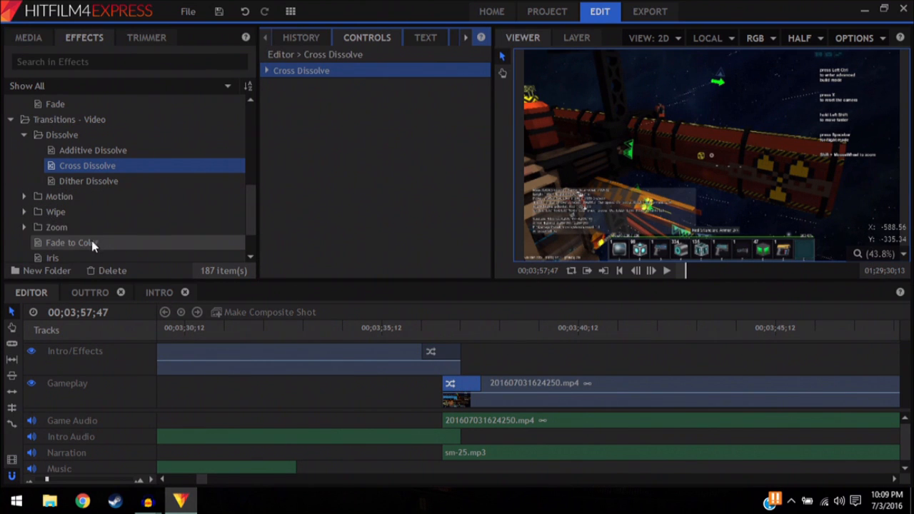
pyautogui.scroll(-2, 100, 239)
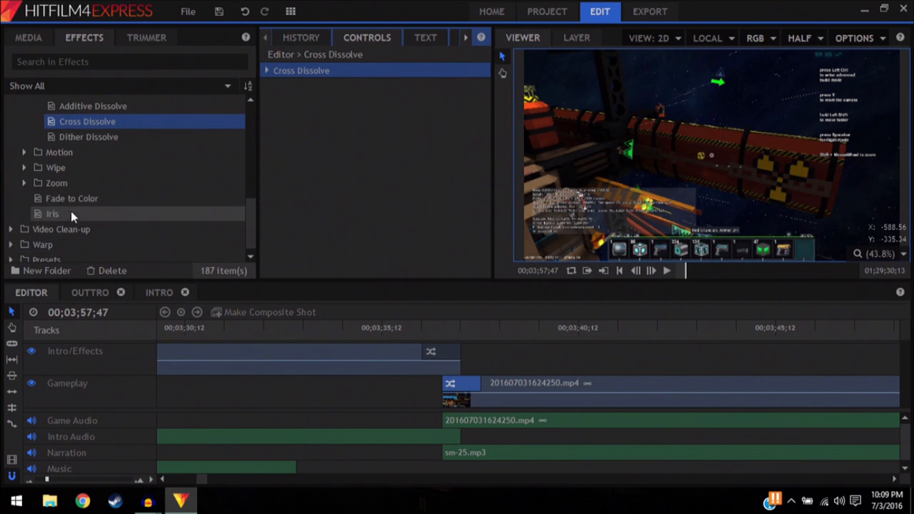
pyautogui.scroll(4, 80, 166)
pyautogui.moveTo(75, 146); pyautogui.dragTo(451, 420)
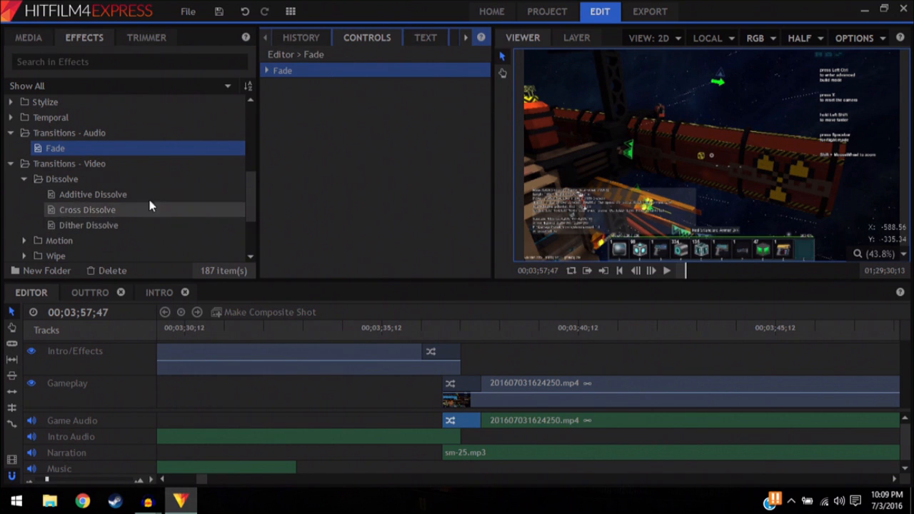
pyautogui.moveTo(60, 150); pyautogui.dragTo(457, 451)
# Step: Try slicing the gameplay clip a few seconds after the Intro and positioning an audio Fade across the game audio cut, and undo the slice
pyautogui.click(12, 346)
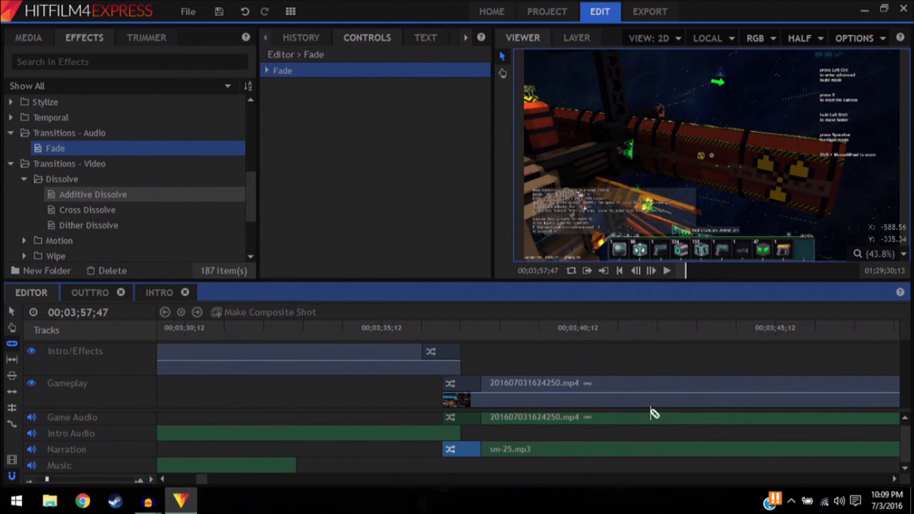
pyautogui.click(636, 383)
pyautogui.moveTo(55, 149); pyautogui.dragTo(826, 404)
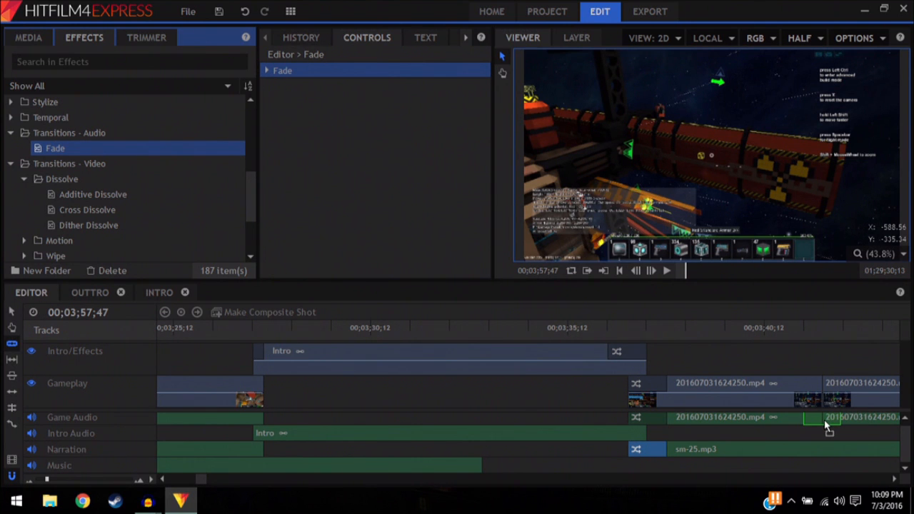
pyautogui.moveTo(824, 420); pyautogui.dragTo(91, 156)
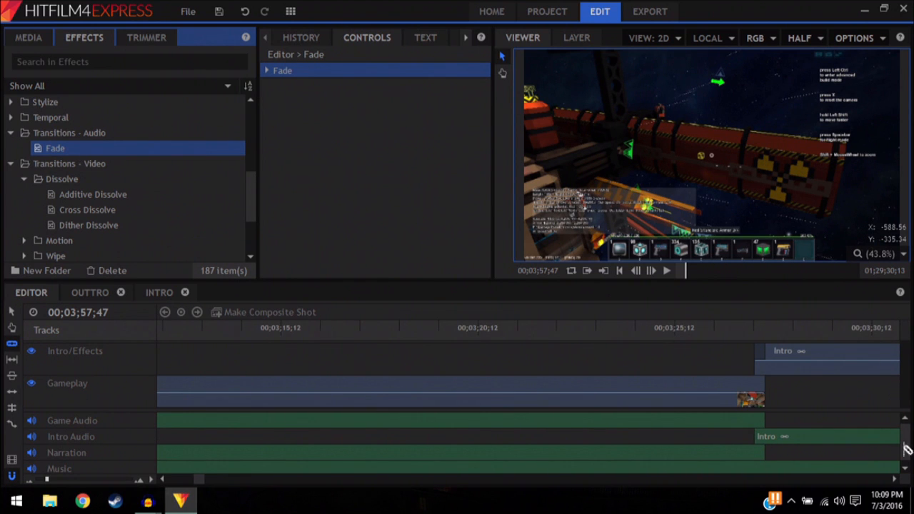
pyautogui.moveTo(894, 479); pyautogui.dragTo(896, 484)
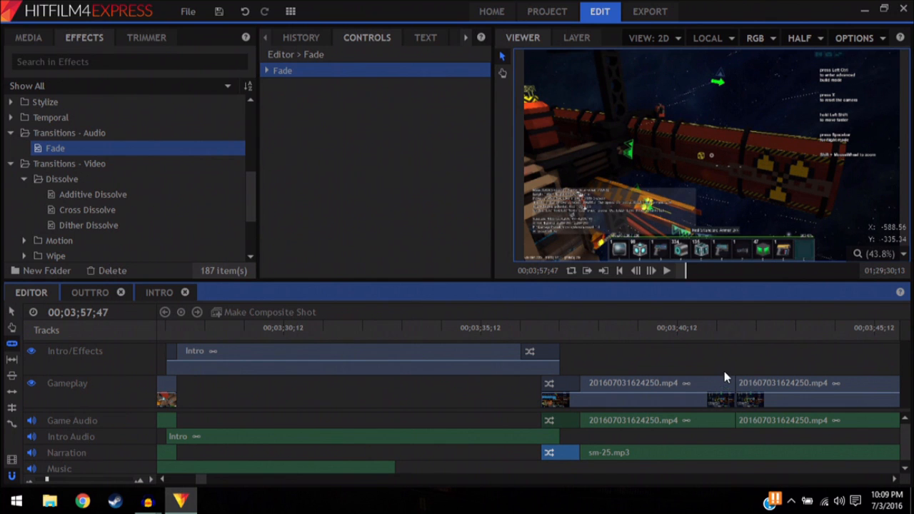
pyautogui.click(245, 11)
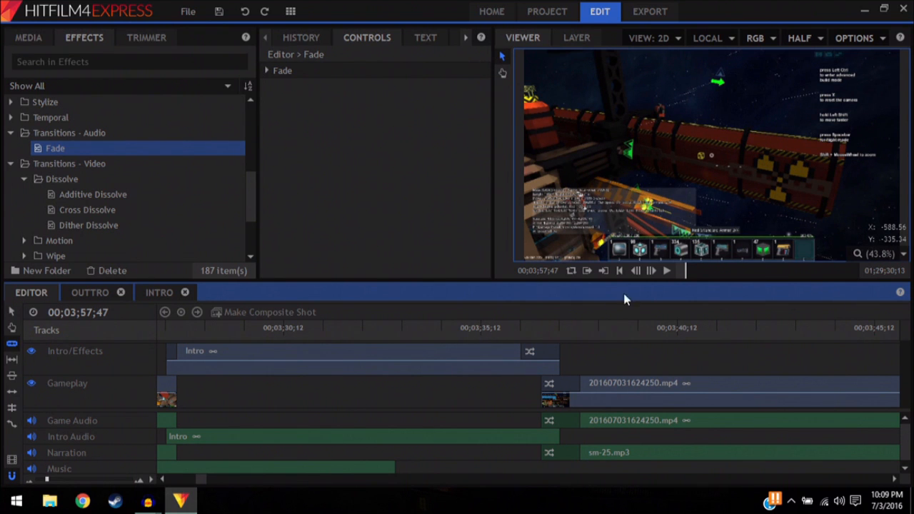
# Step: Play the timeline from 00;03;36;42 to check the transition from the Intro into the gameplay
pyautogui.click(629, 328)
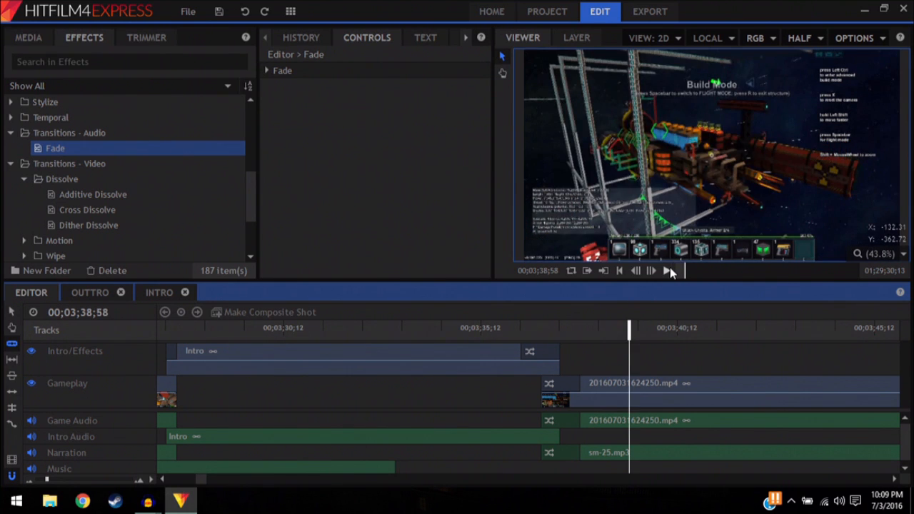
pyautogui.click(539, 327)
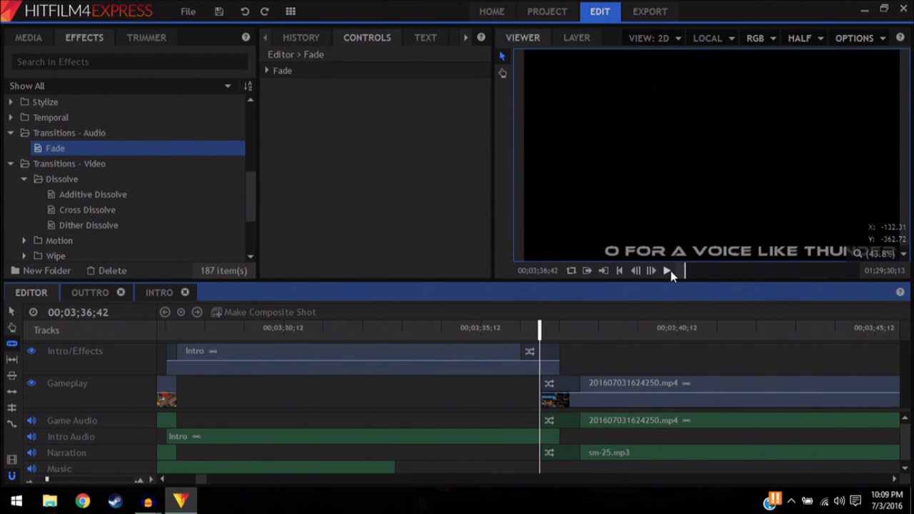
pyautogui.click(668, 271)
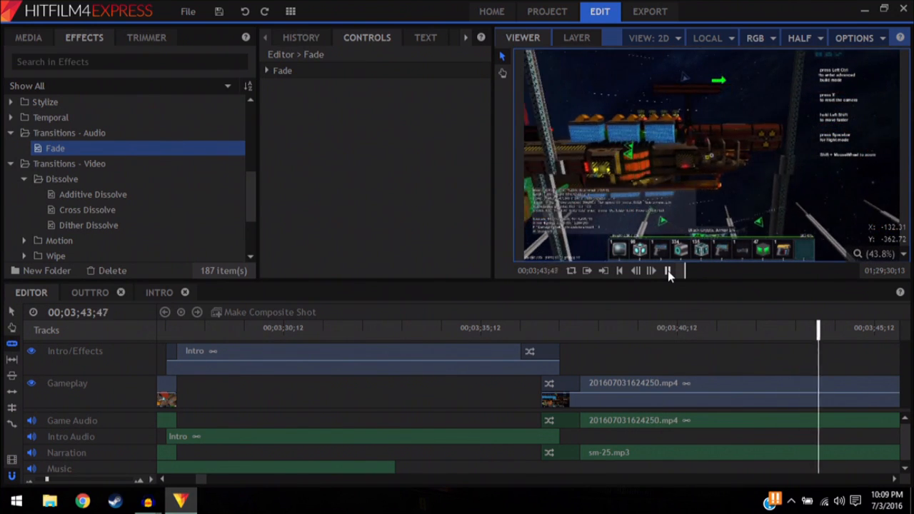
pyautogui.click(668, 272)
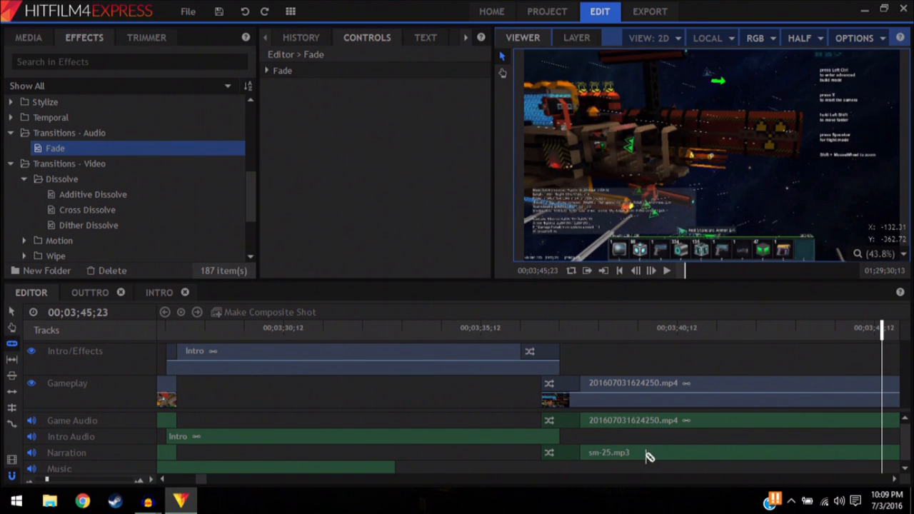
# Step: Continue through the footage to 00;10;51;00 and slice the gameplay clip, its linked sound and the narration there
pyautogui.click(667, 272)
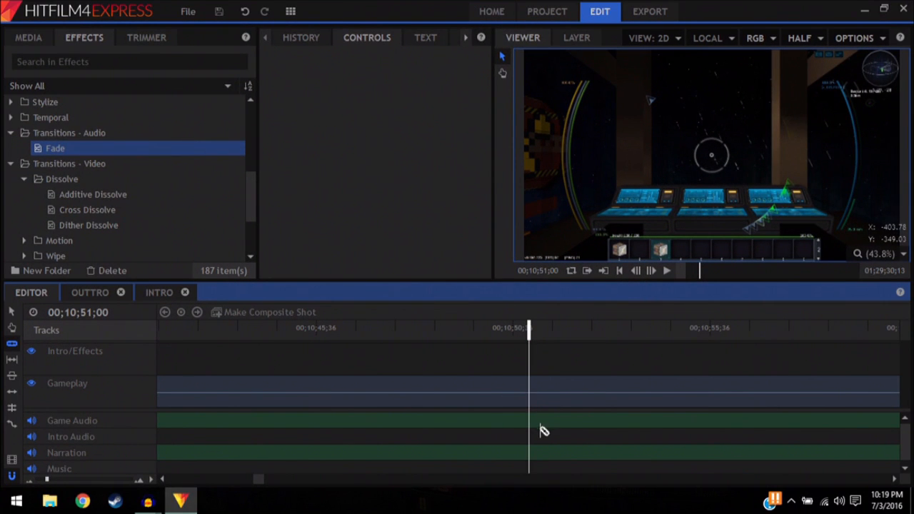
pyautogui.click(529, 389)
pyautogui.click(532, 454)
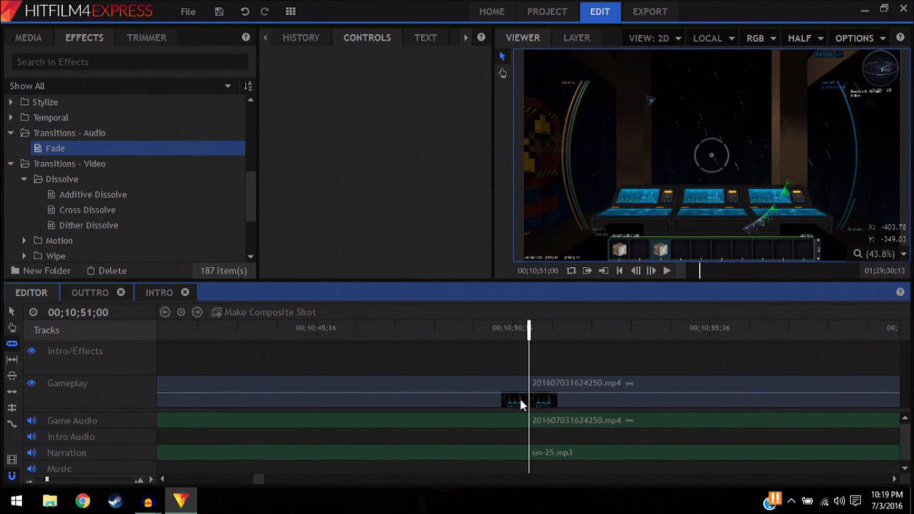
# Step: Delete the gameplay section before the 00;10;51;00 cut with its linked sound and narration, closing the gap
pyautogui.click(12, 312)
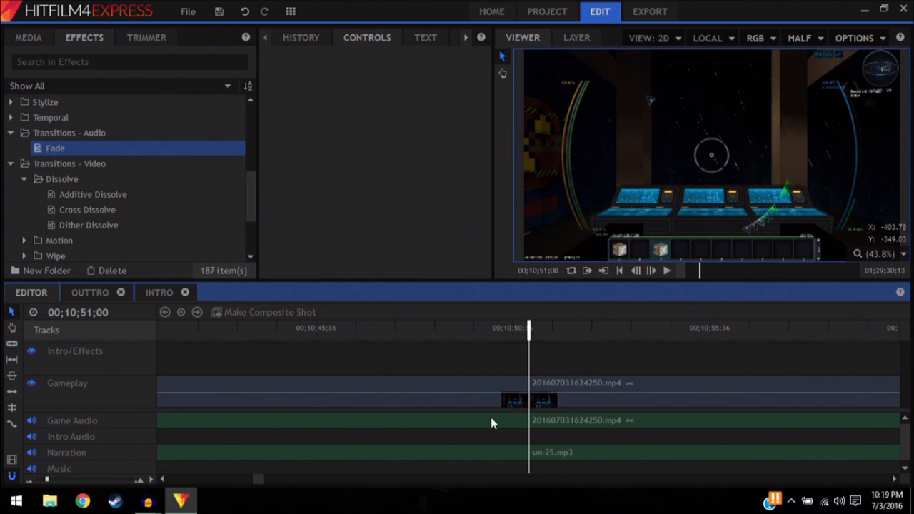
pyautogui.click(458, 383)
pyautogui.rightClick(457, 382)
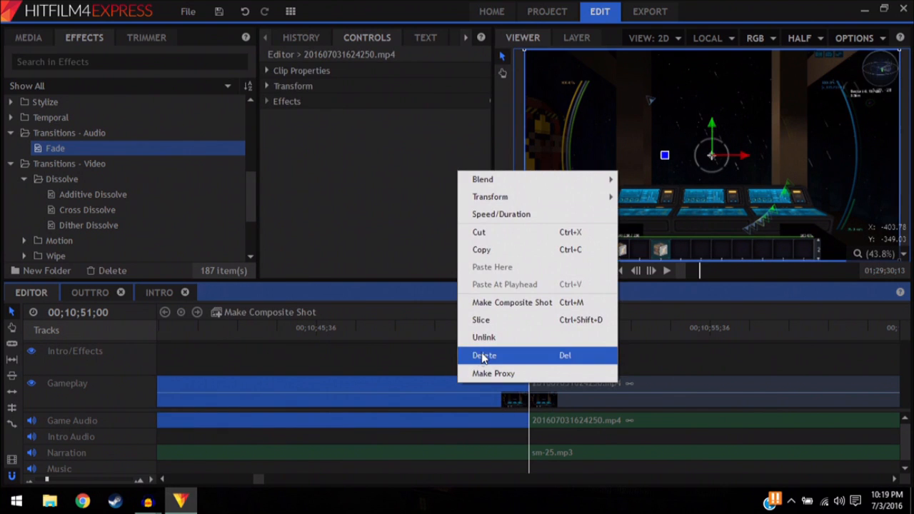
pyautogui.click(483, 355)
pyautogui.rightClick(464, 454)
pyautogui.click(498, 440)
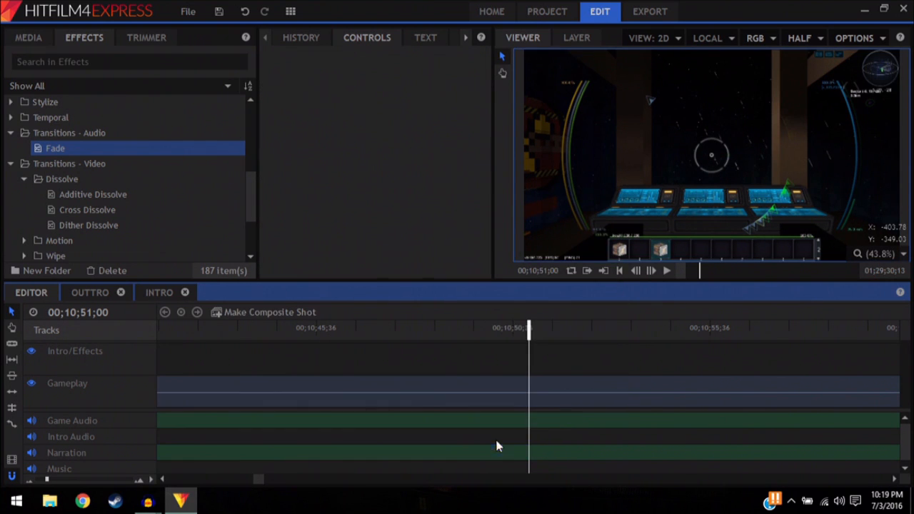
# Step: Add a Clock Wipe transition to the gameplay track at the cut near 00;09;43
pyautogui.click(214, 480)
pyautogui.click(215, 480)
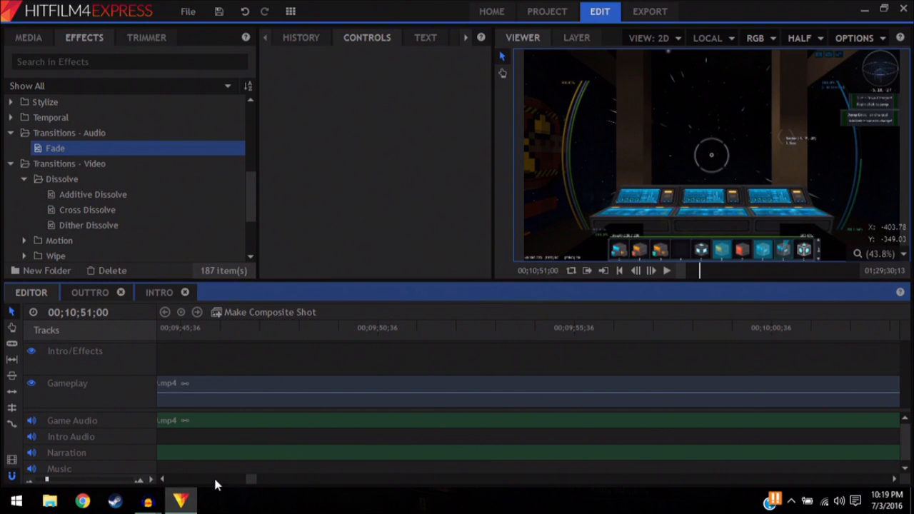
pyautogui.click(162, 479)
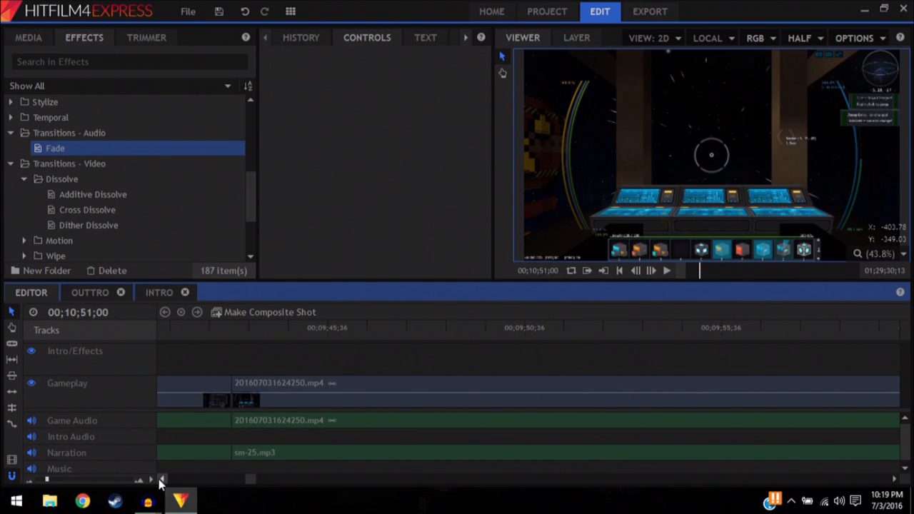
pyautogui.click(161, 479)
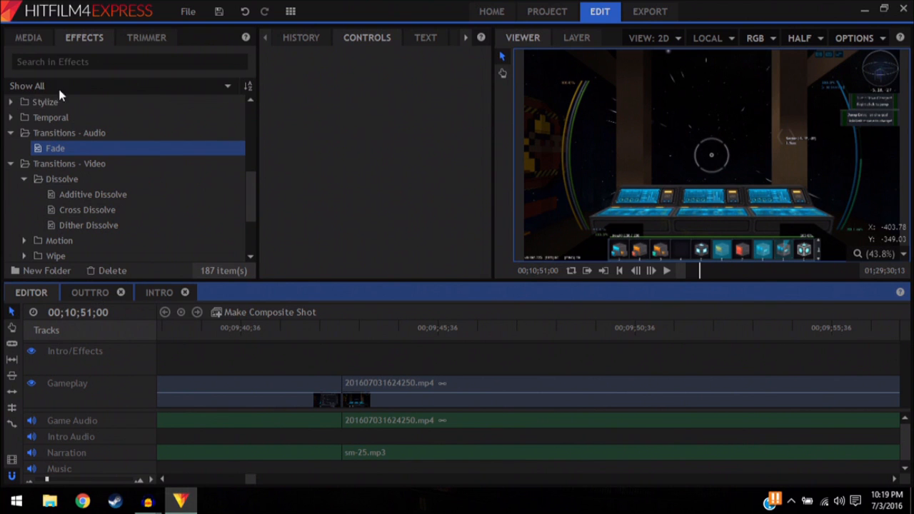
pyautogui.scroll(-1, 94, 215)
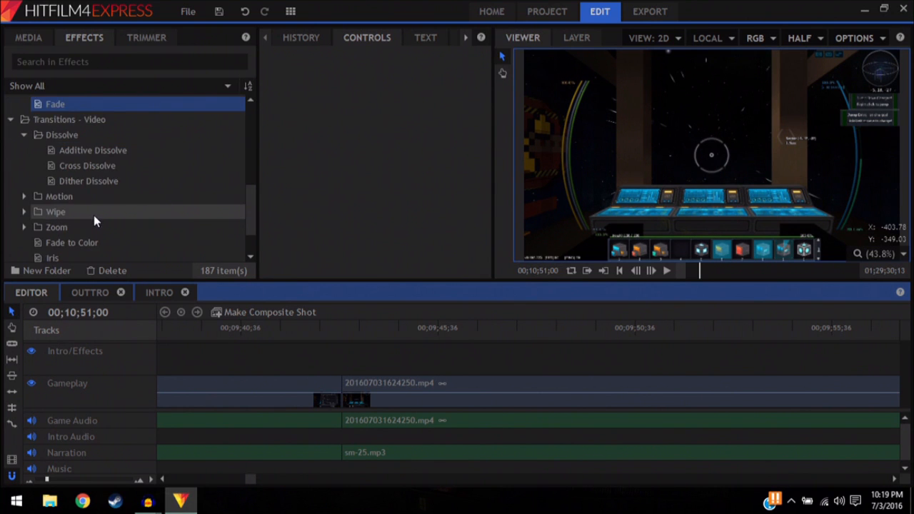
pyautogui.click(24, 212)
pyautogui.scroll(-2, 98, 218)
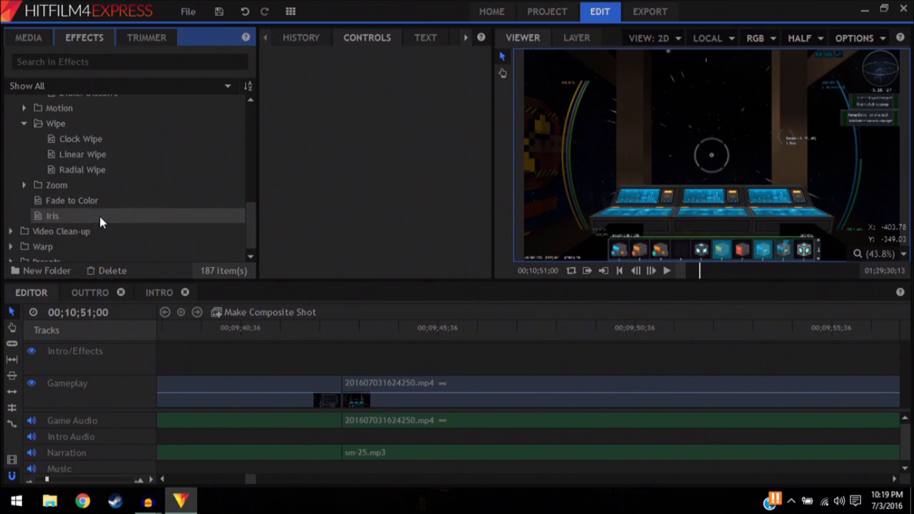
pyautogui.moveTo(77, 145); pyautogui.dragTo(350, 386)
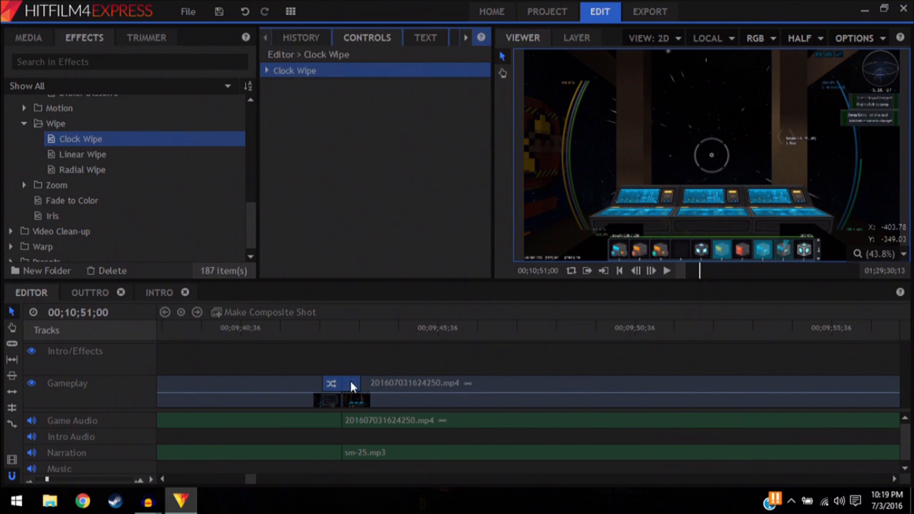
pyautogui.scroll(5, 83, 198)
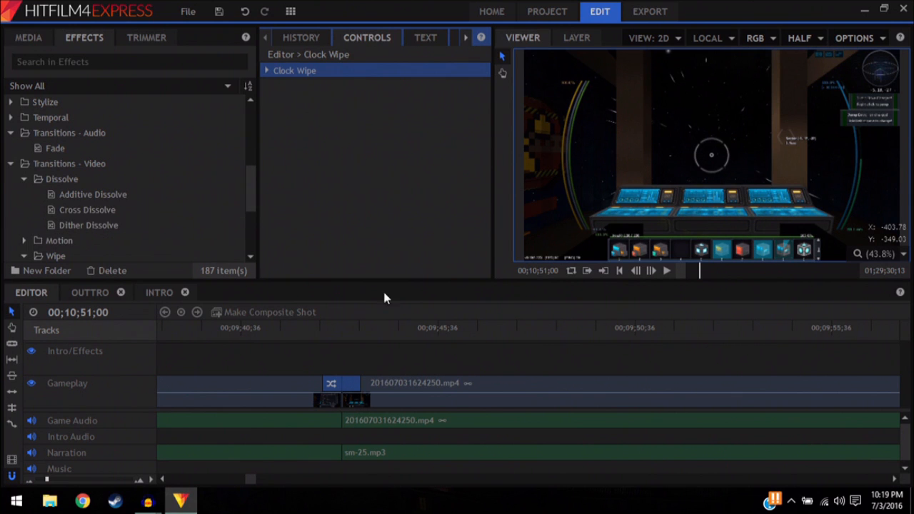
# Step: Play the timeline from 00;09;41;33 to check the Clock Wipe between the gameplay clips
pyautogui.click(280, 333)
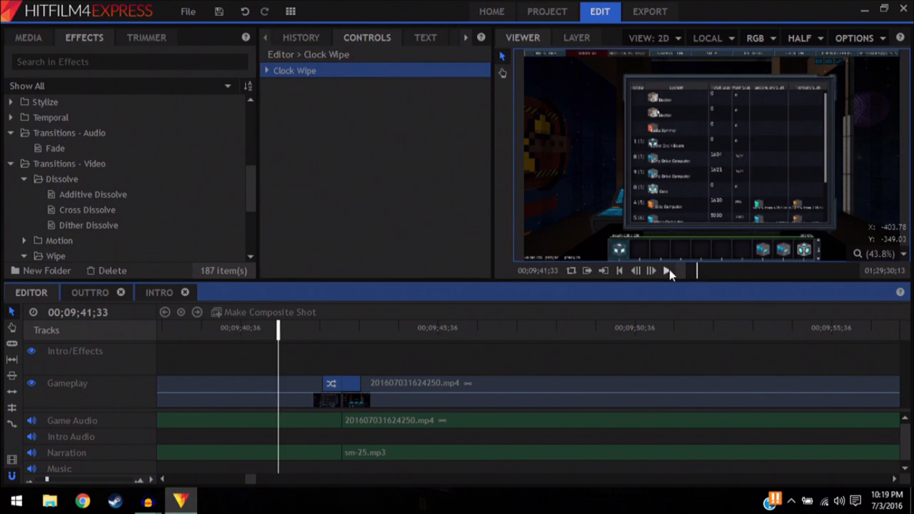
pyautogui.click(667, 271)
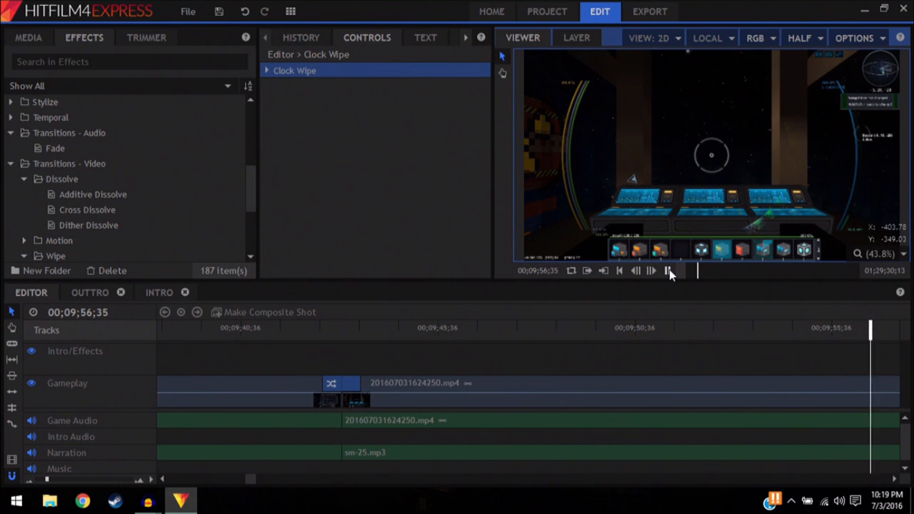
pyautogui.click(668, 270)
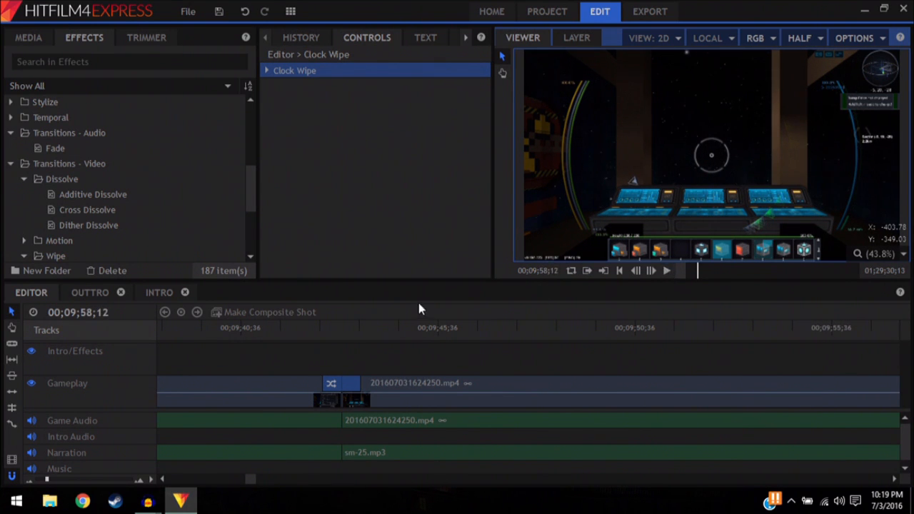
# Step: Review the gameplay footage after the wipe, continuing up to 00;10;22;05
pyautogui.click(894, 478)
pyautogui.moveTo(895, 481); pyautogui.dragTo(895, 482)
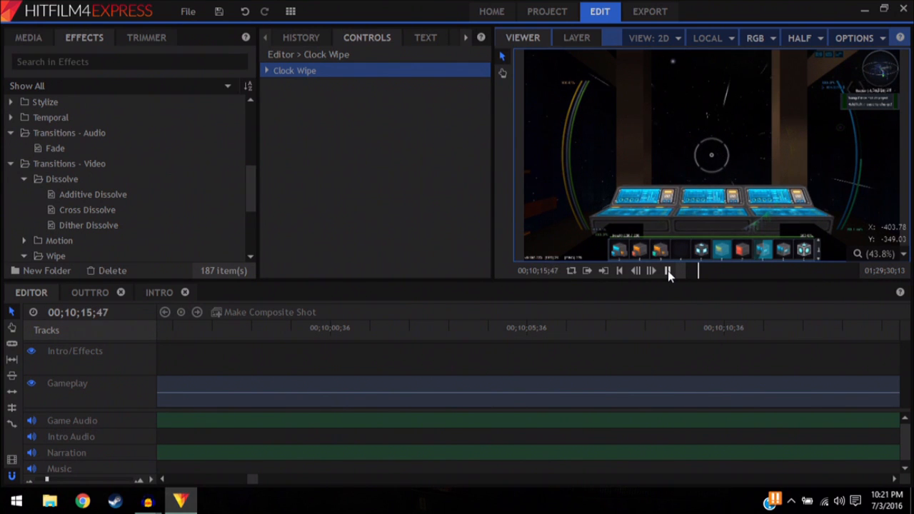
pyautogui.click(668, 271)
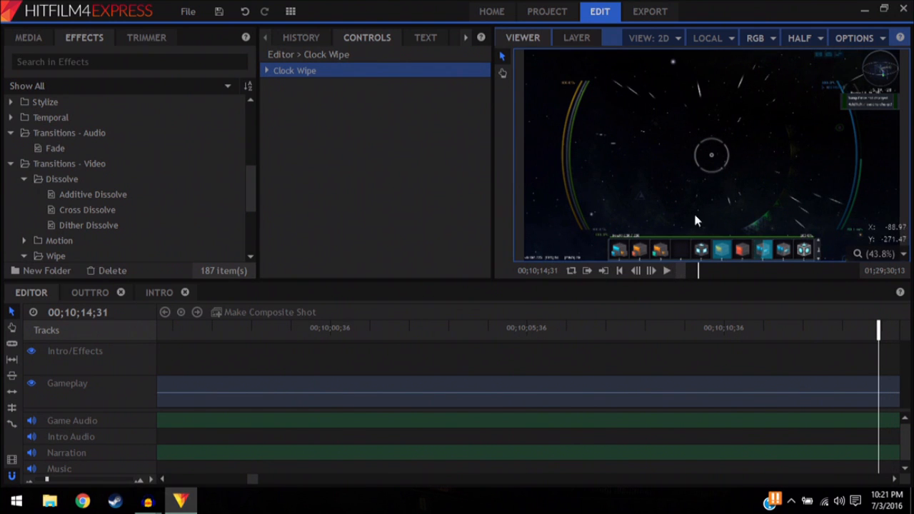
pyautogui.click(667, 272)
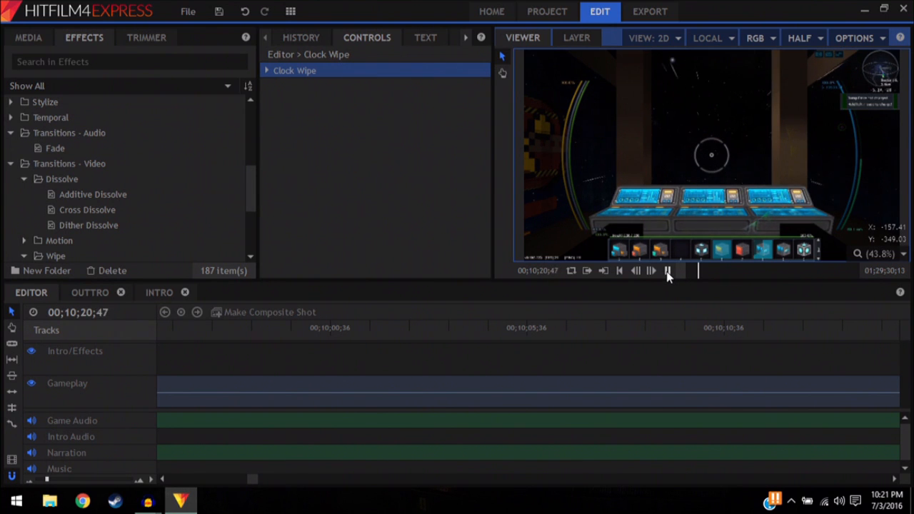
pyautogui.click(667, 272)
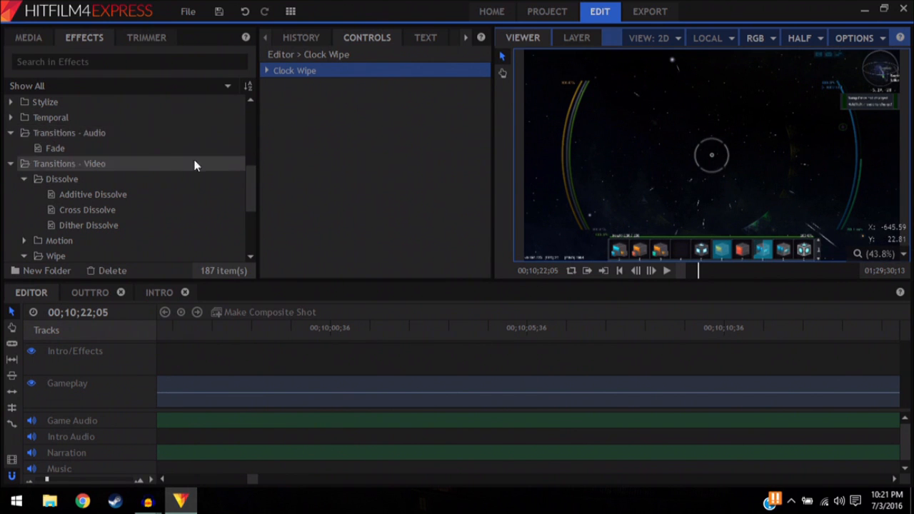
# Step: Create a 1280 x 720 composite shot with a duration of 00:00:05:00, keeping the default name
pyautogui.click(39, 36)
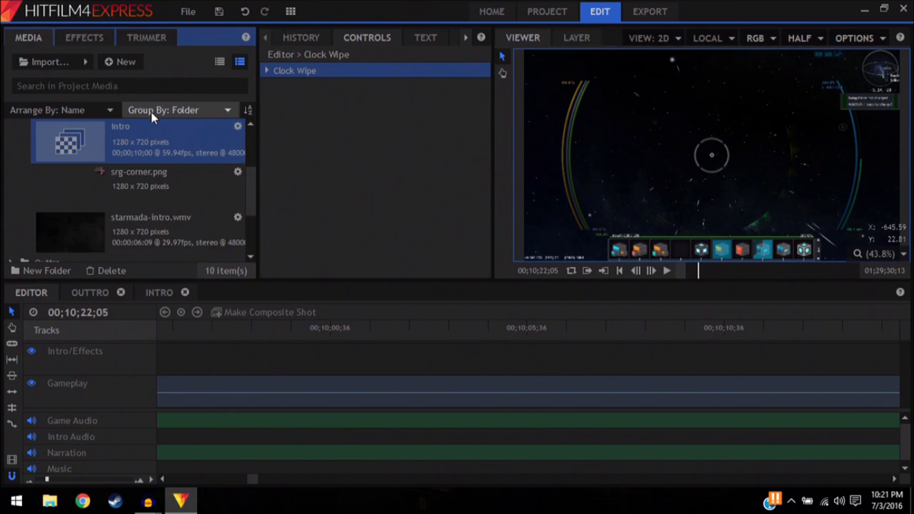
pyautogui.click(109, 61)
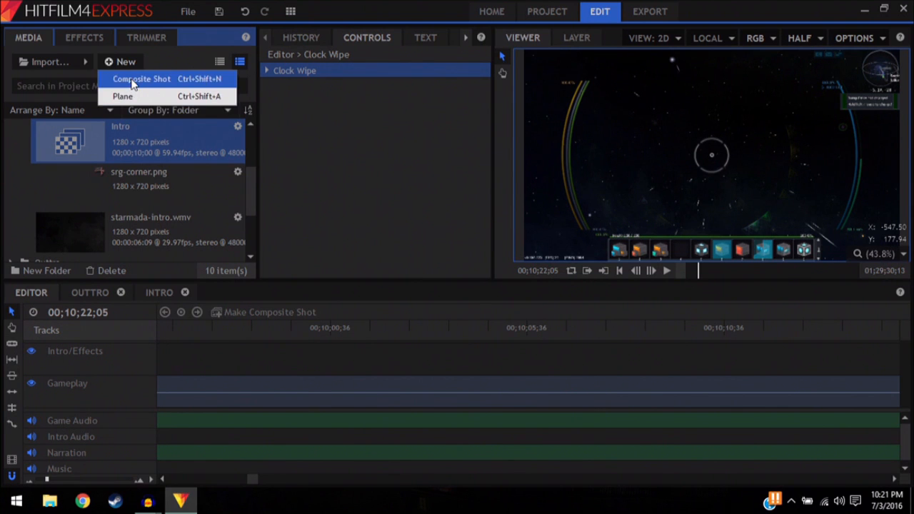
pyautogui.click(132, 80)
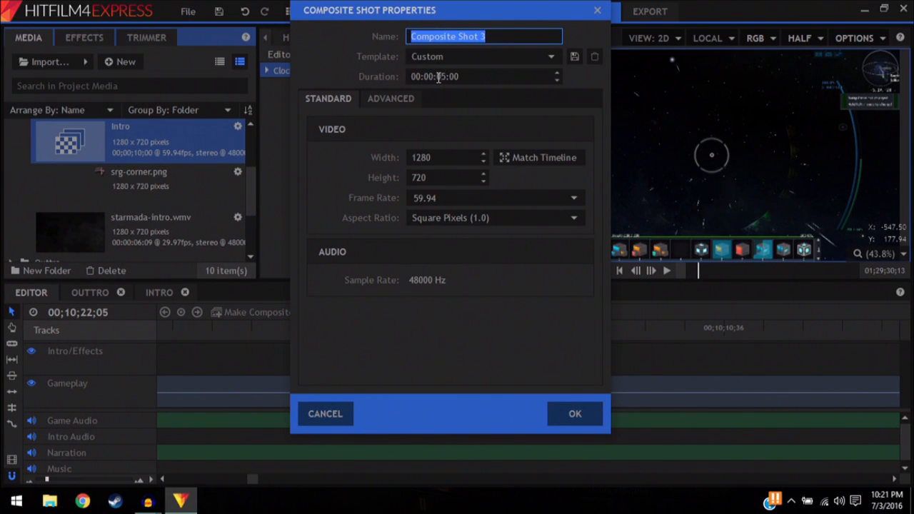
pyautogui.doubleClick(438, 77)
pyautogui.moveTo(451, 82); pyautogui.dragTo(470, 78)
pyautogui.click(464, 77)
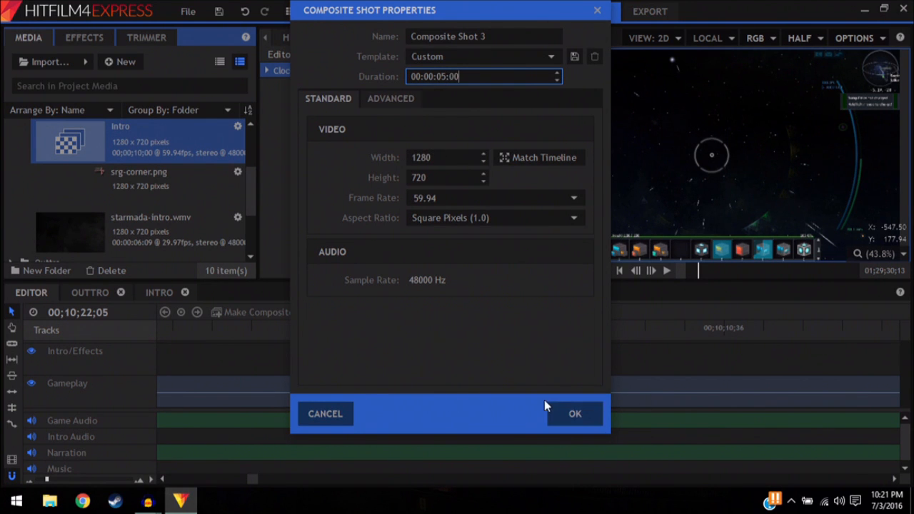
pyautogui.click(577, 420)
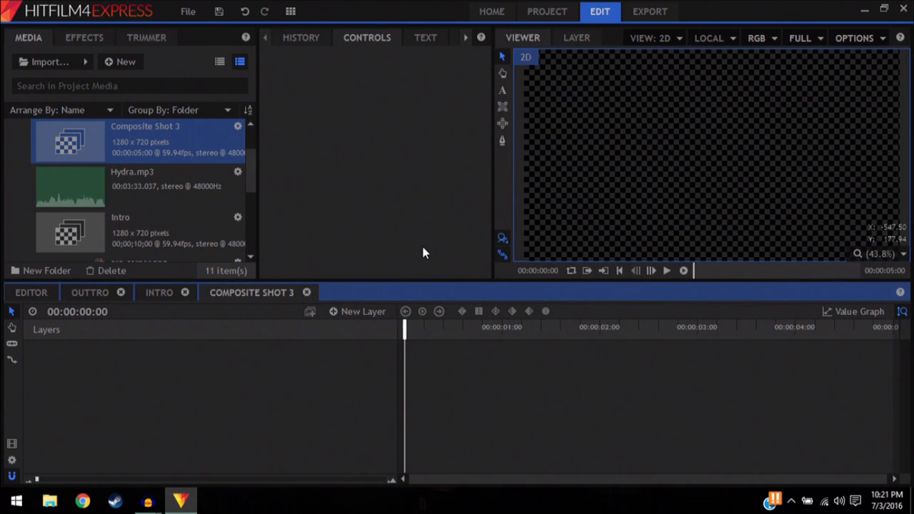
# Step: Add a 1000 by 100 text box to the composite shot reading "*cameras, not cannons"
pyautogui.click(501, 90)
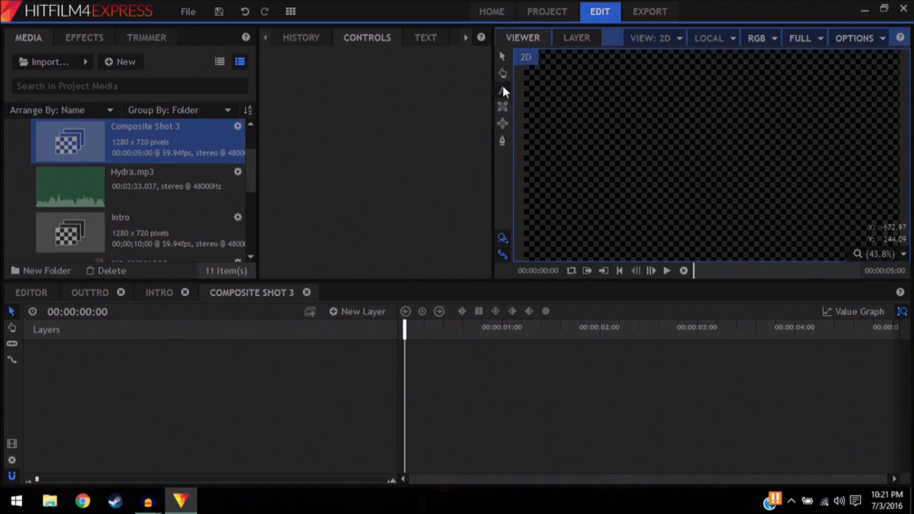
pyautogui.click(641, 109)
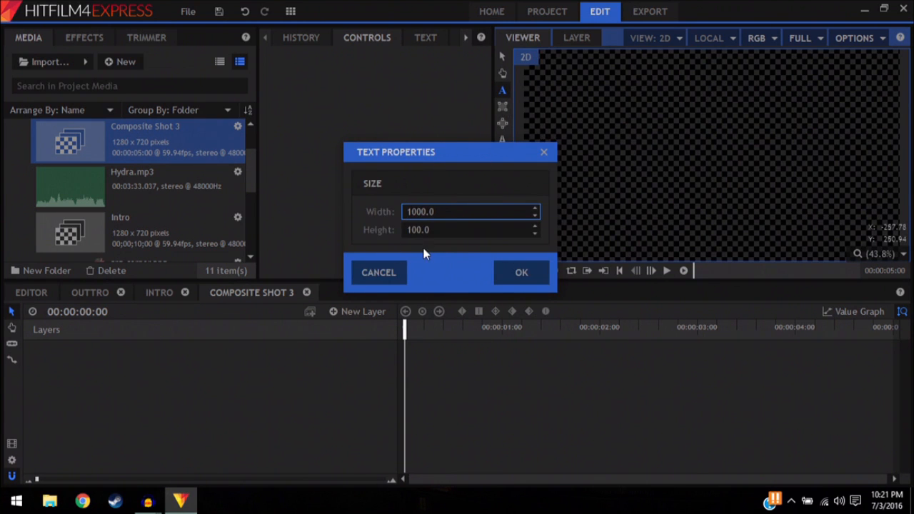
pyautogui.click(521, 271)
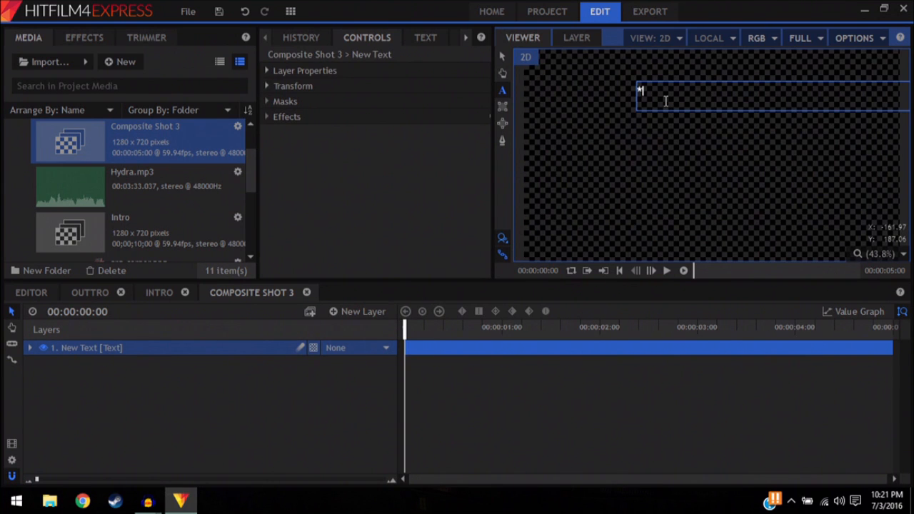
pyautogui.write('*CAME')
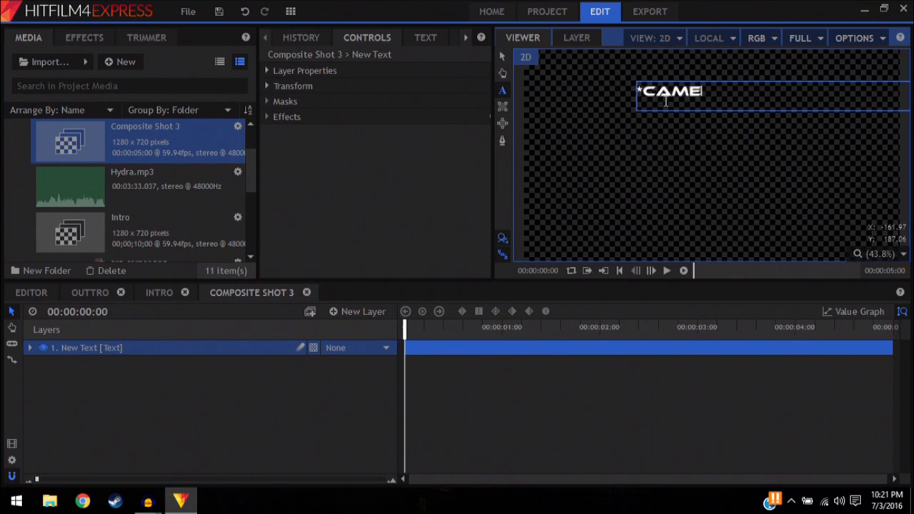
pyautogui.write('RAS. NOT ')
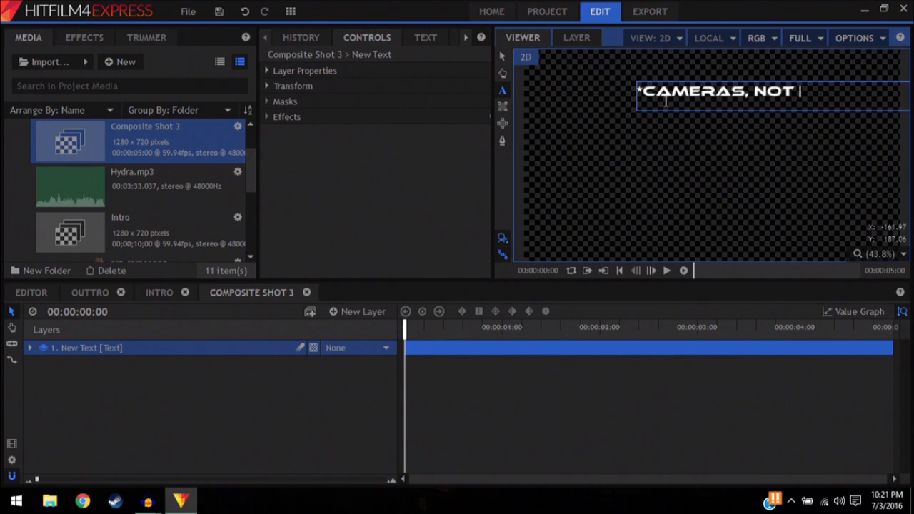
pyautogui.write('CANNONS')
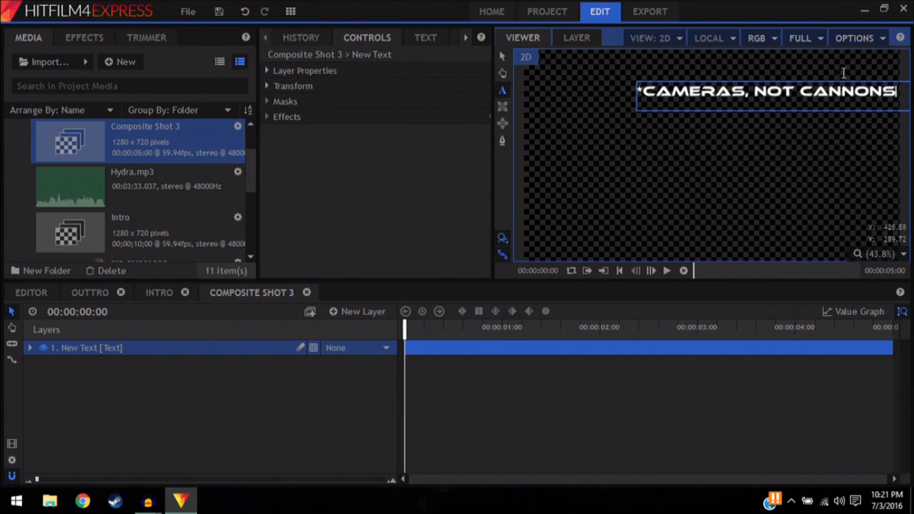
# Step: Change the font of the whole "*cameras, not cannons" caption to Arial
pyautogui.moveTo(897, 93); pyautogui.dragTo(491, 101)
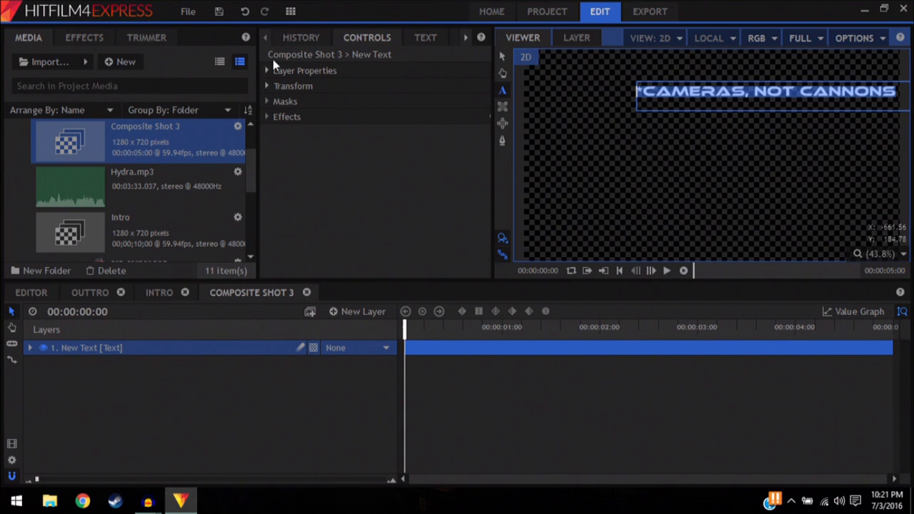
pyautogui.click(422, 37)
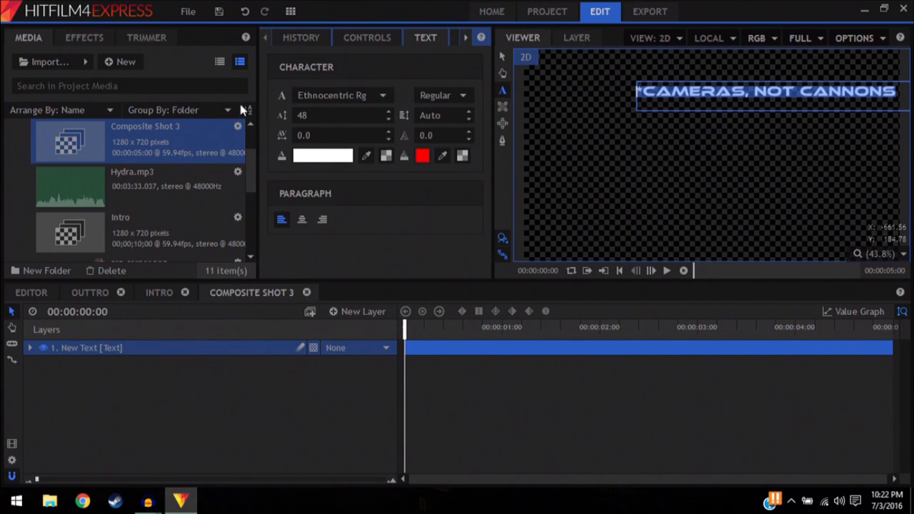
pyautogui.click(381, 95)
pyautogui.scroll(7, 390, 191)
pyautogui.scroll(6, 382, 188)
pyautogui.scroll(-1, 328, 203)
pyautogui.click(332, 195)
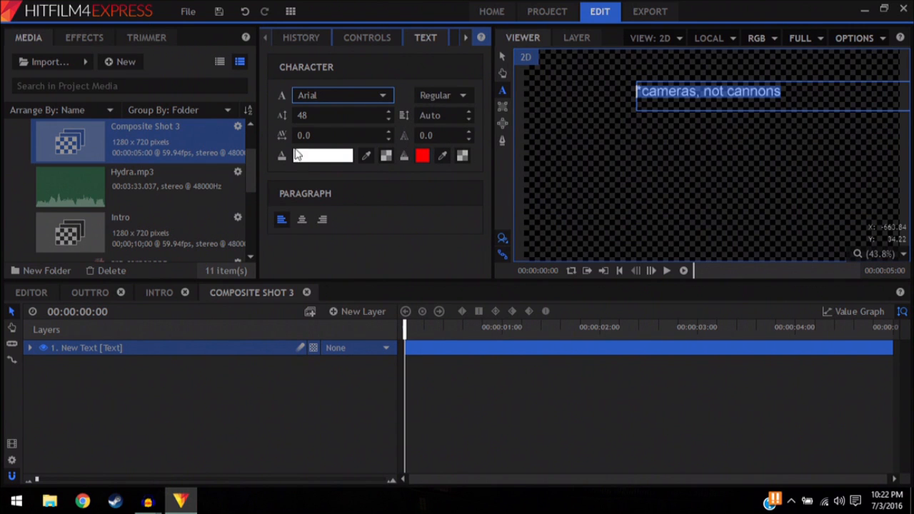
# Step: Move the caption fully inside the frame and shrink its text box to about 500 by 75 around the words
pyautogui.click(502, 57)
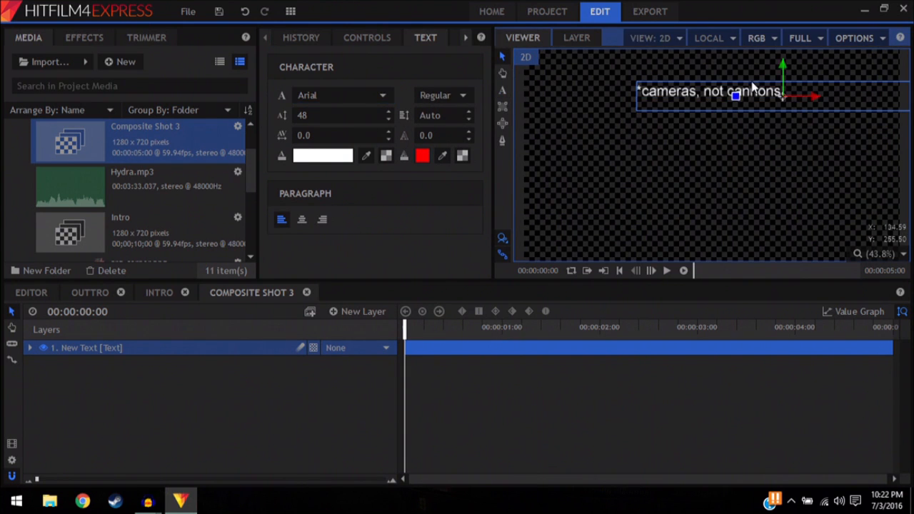
pyautogui.moveTo(781, 93); pyautogui.dragTo(710, 120)
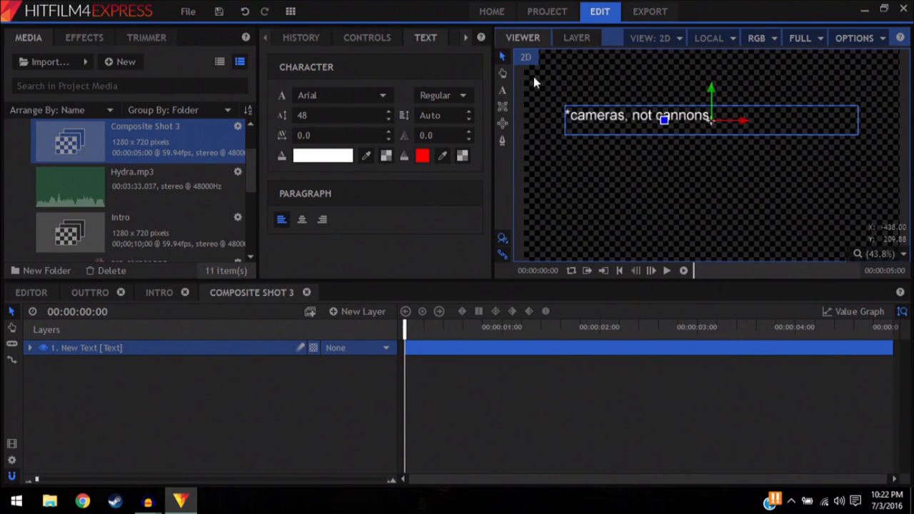
pyautogui.click(502, 91)
pyautogui.moveTo(858, 134); pyautogui.dragTo(711, 129)
pyautogui.click(501, 55)
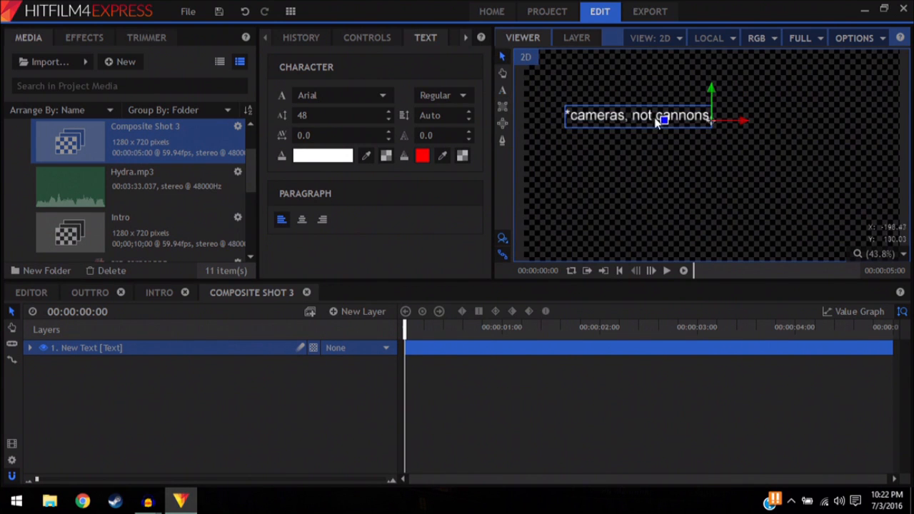
# Step: Move the caption to the top centre of the frame, keeping its text box size
pyautogui.moveTo(629, 119); pyautogui.dragTo(705, 78)
pyautogui.rightClick(706, 75)
pyautogui.click(727, 80)
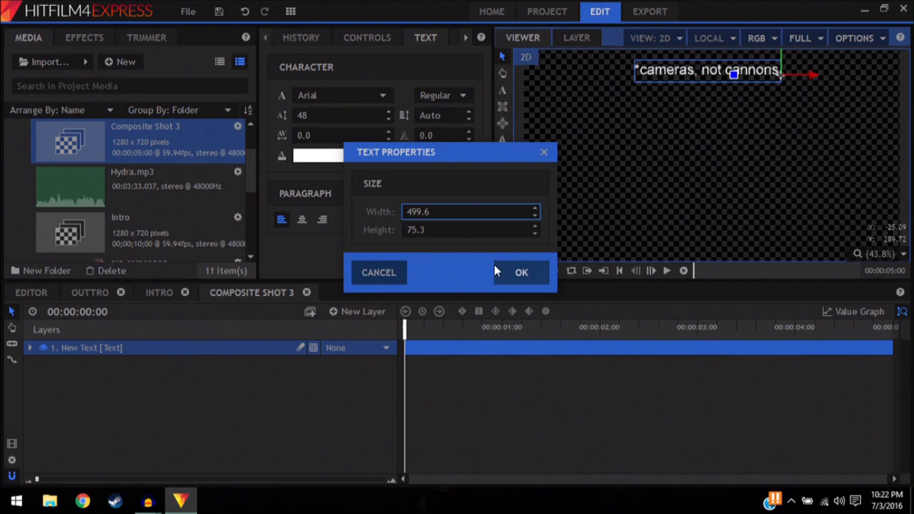
pyautogui.click(374, 272)
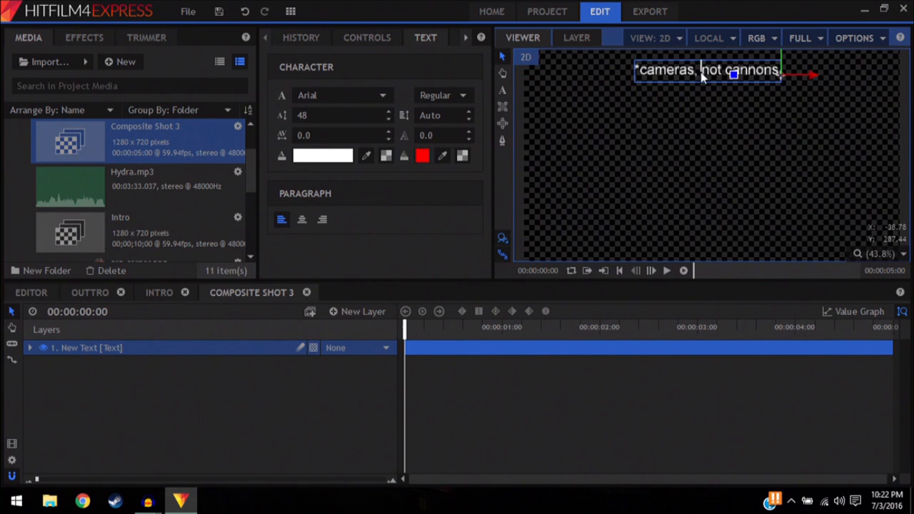
pyautogui.moveTo(667, 90)
pyautogui.mouseDown()
pyautogui.moveTo(670, 102)
pyautogui.moveTo(666, 86)
pyautogui.mouseUp()
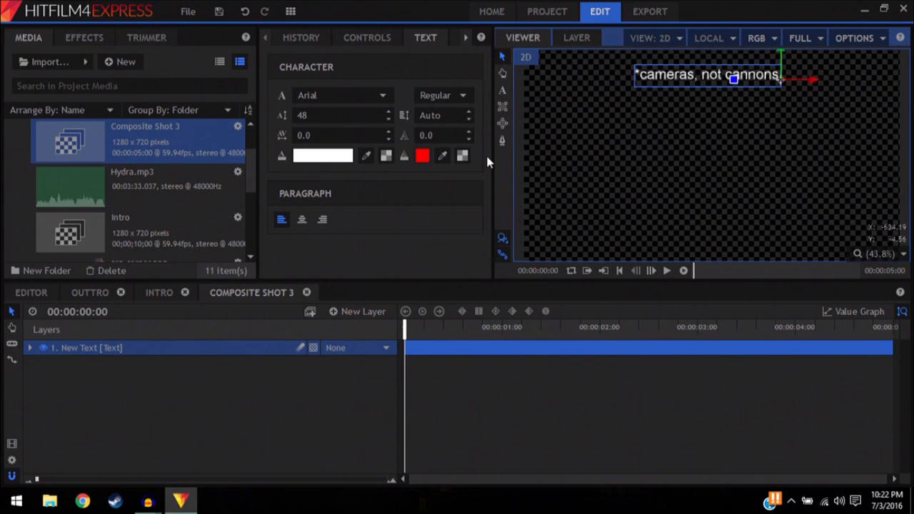
# Step: Return to the main editing timeline and rename the caption's composite shot as correction
pyautogui.click(32, 293)
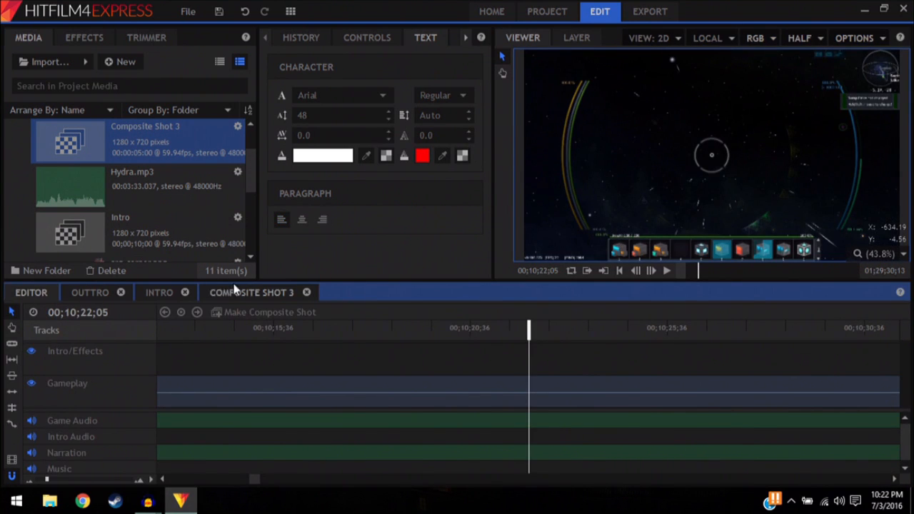
pyautogui.scroll(2, 127, 210)
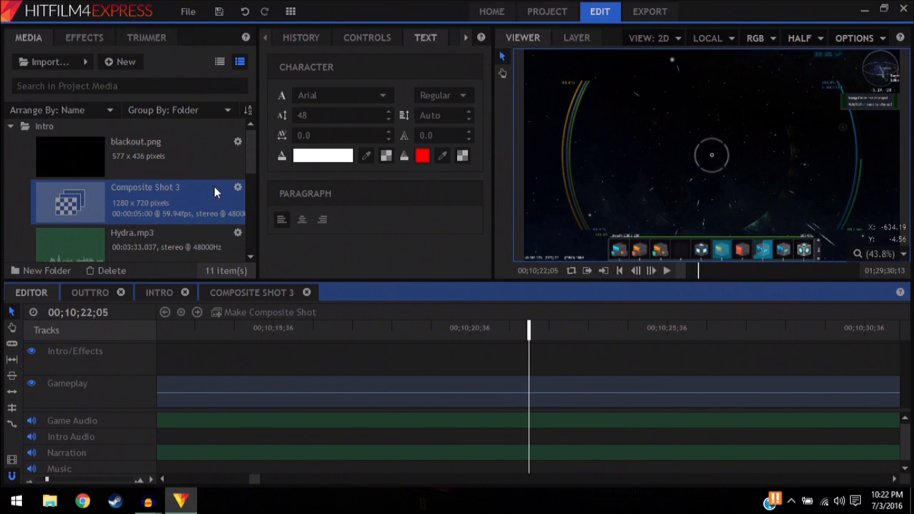
pyautogui.click(238, 187)
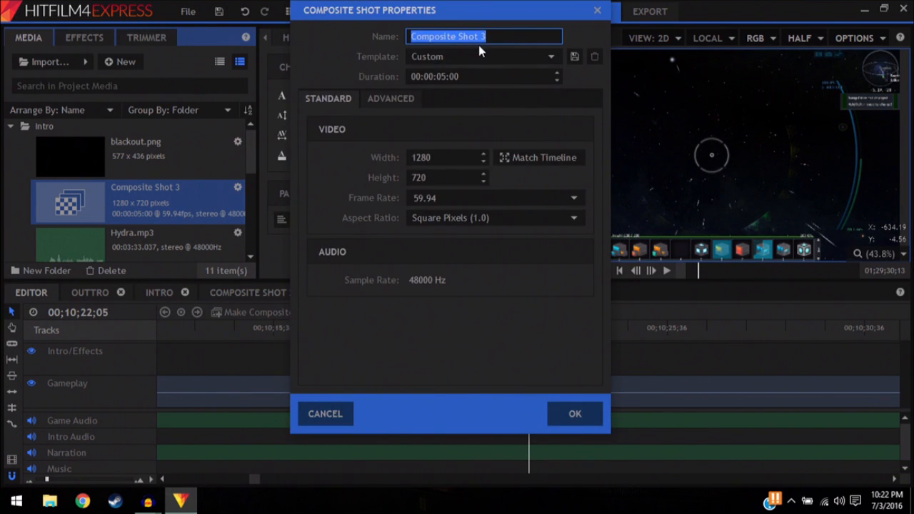
pyautogui.write('correction')
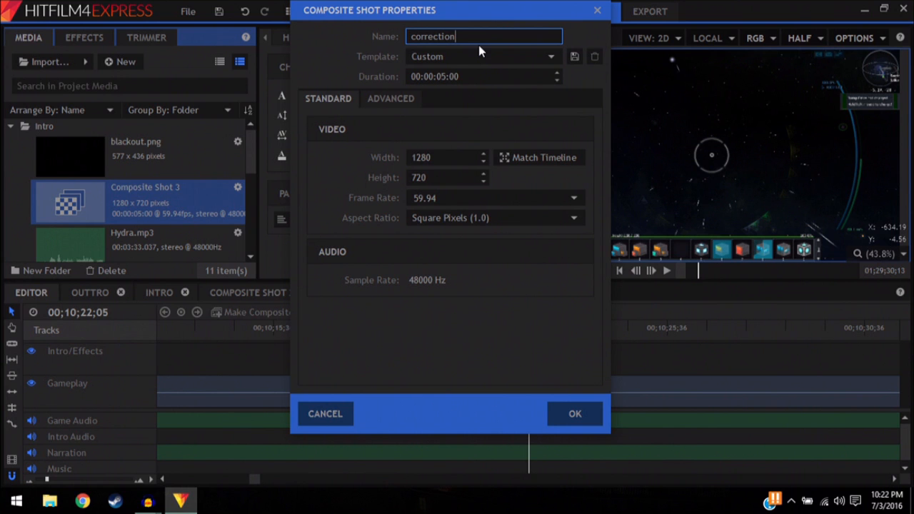
pyautogui.click(580, 413)
# Step: Place the correction shot without its audio on the Intro/Effects track at 00;10;22;05 and play it back
pyautogui.moveTo(64, 207); pyautogui.dragTo(529, 363)
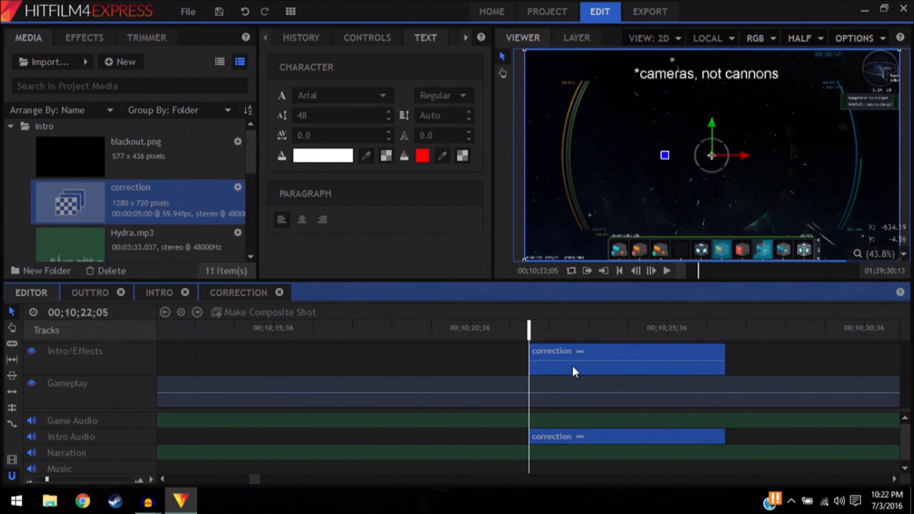
pyautogui.press('Delete')
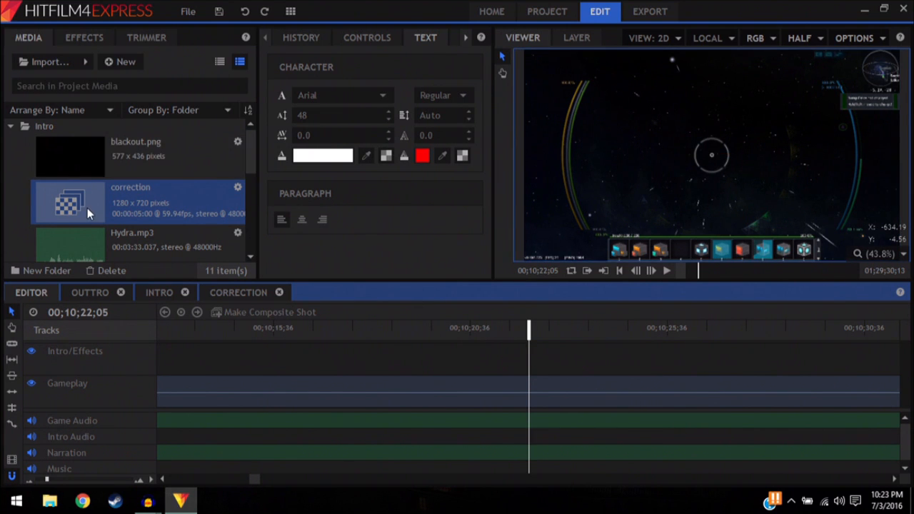
pyautogui.moveTo(105, 206); pyautogui.dragTo(535, 365)
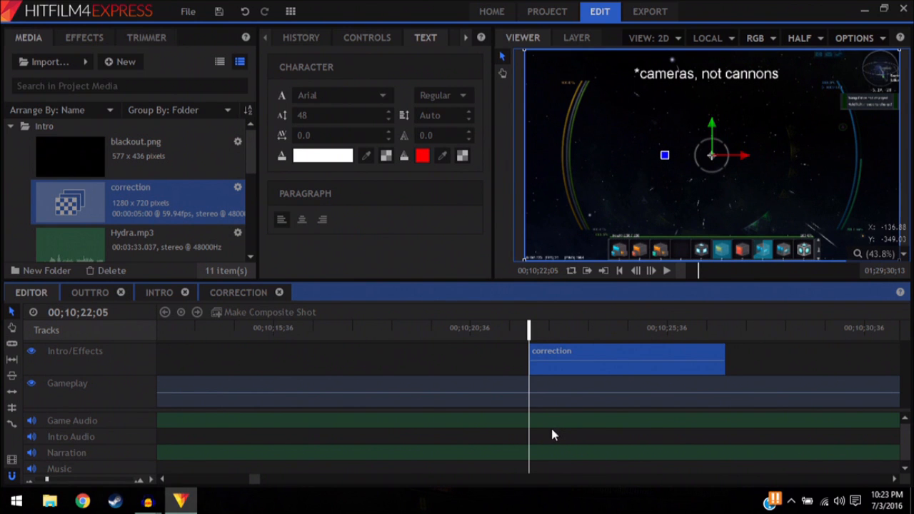
pyautogui.click(667, 271)
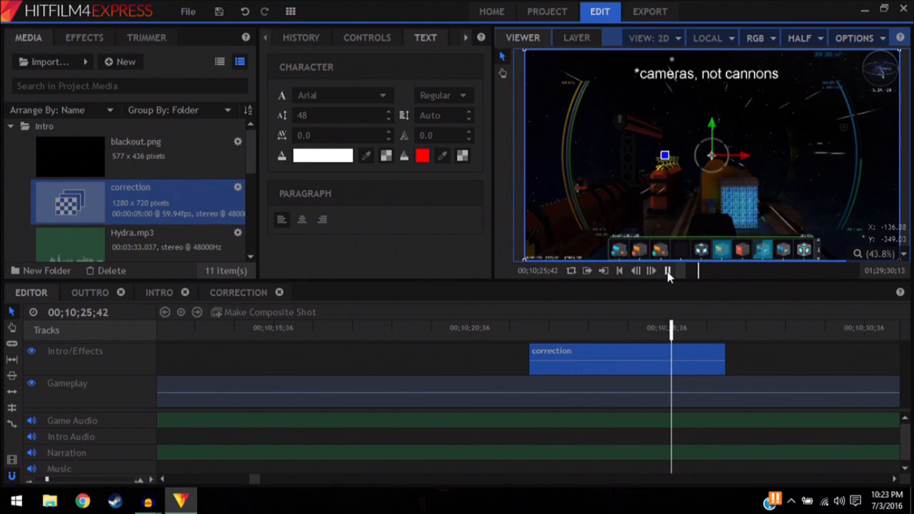
pyautogui.click(667, 271)
# Step: Add a Cross Dissolve transition to the end of the correction clip
pyautogui.click(80, 43)
pyautogui.moveTo(57, 148); pyautogui.dragTo(69, 164)
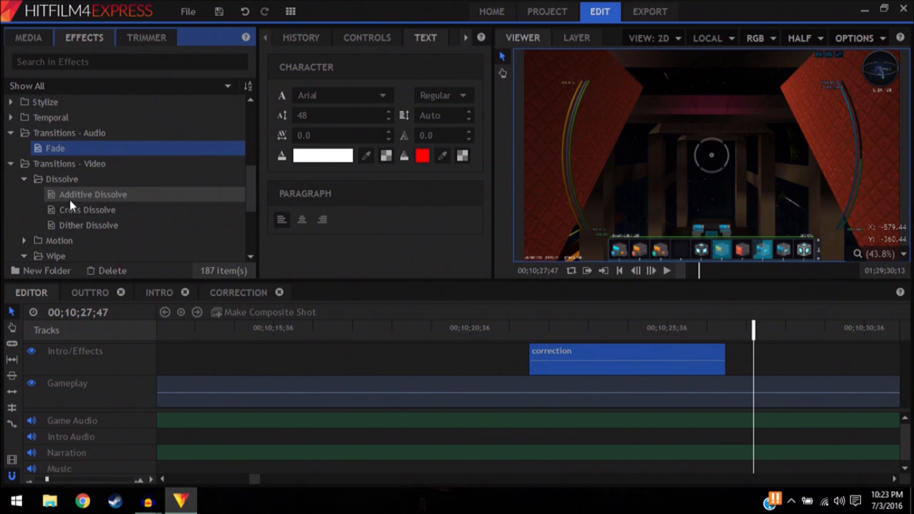
pyautogui.click(77, 210)
pyautogui.moveTo(82, 195); pyautogui.dragTo(696, 355)
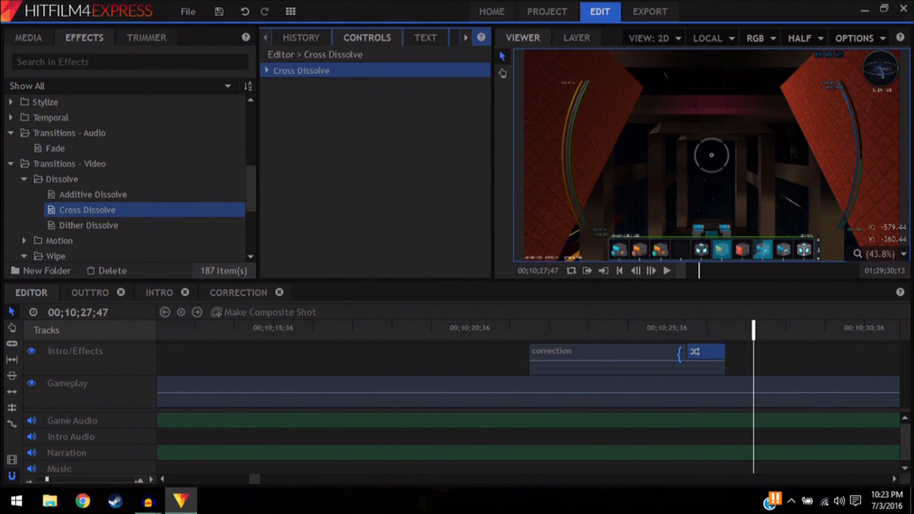
pyautogui.click(667, 271)
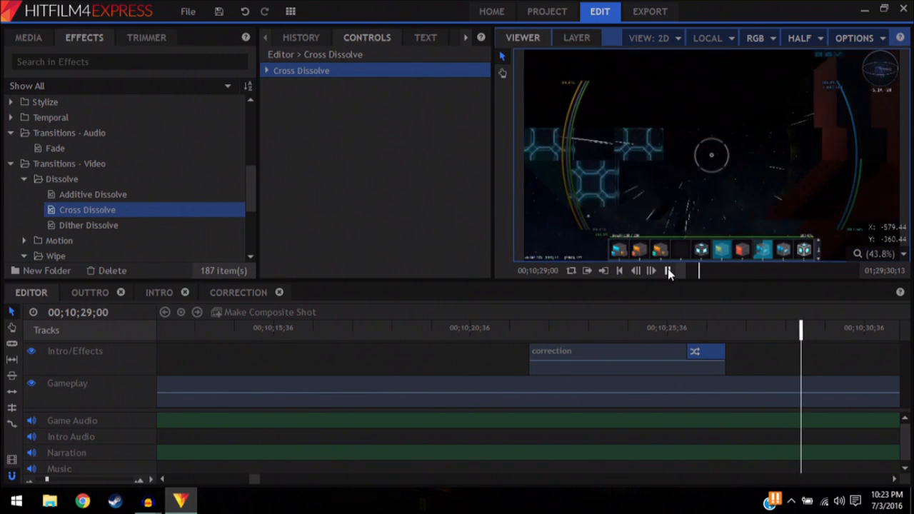
pyautogui.click(667, 270)
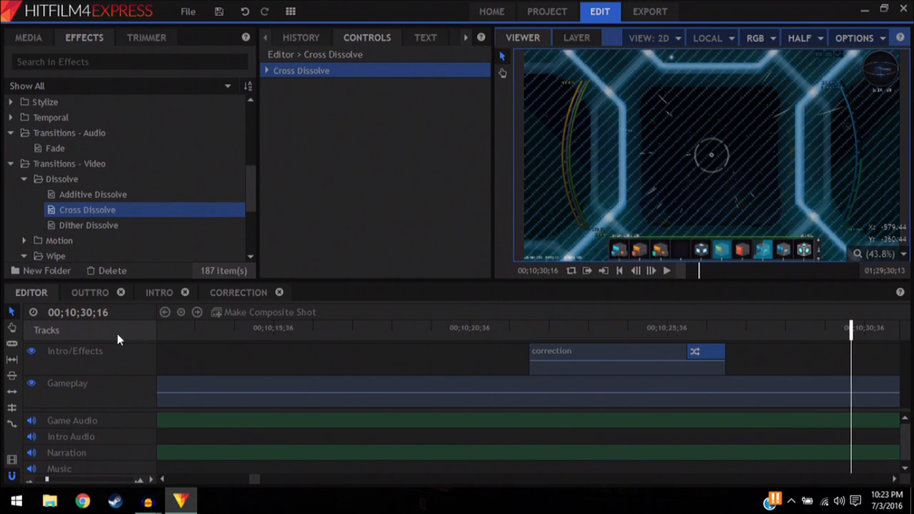
pyautogui.click(234, 292)
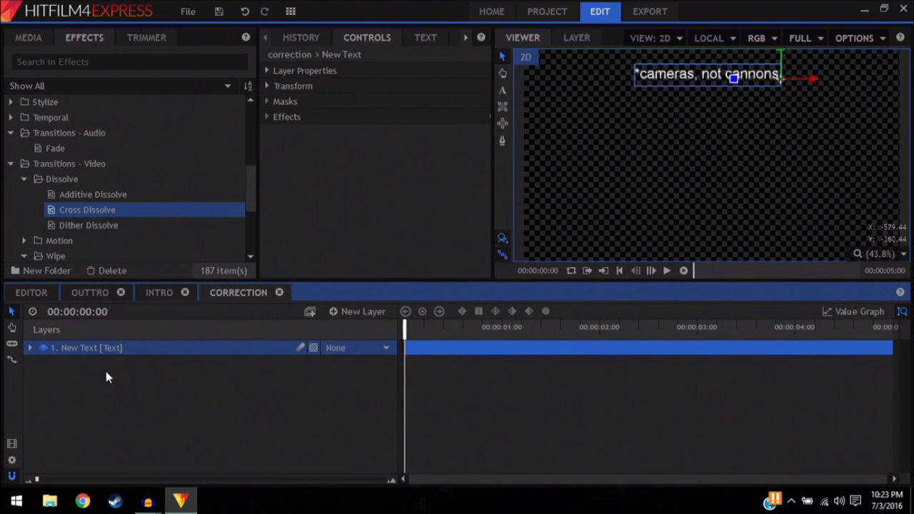
pyautogui.click(158, 293)
pyautogui.click(87, 292)
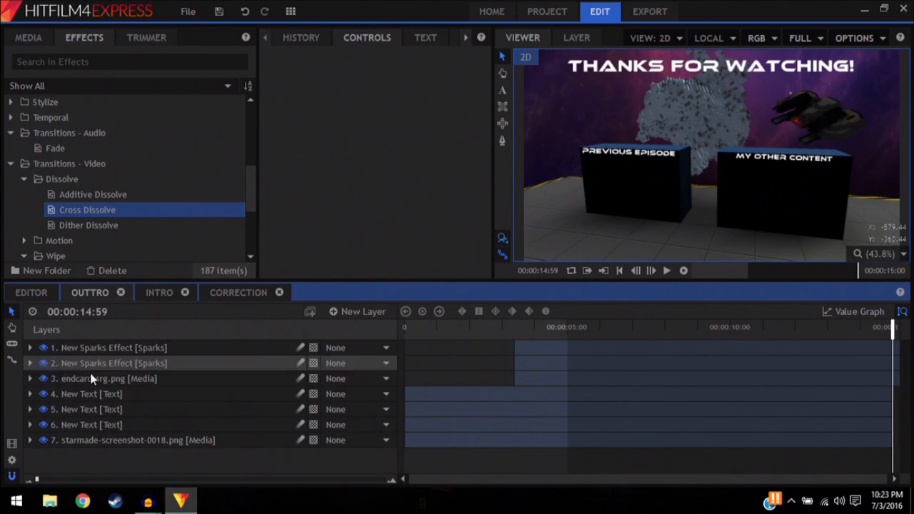
pyautogui.click(226, 292)
pyautogui.click(34, 294)
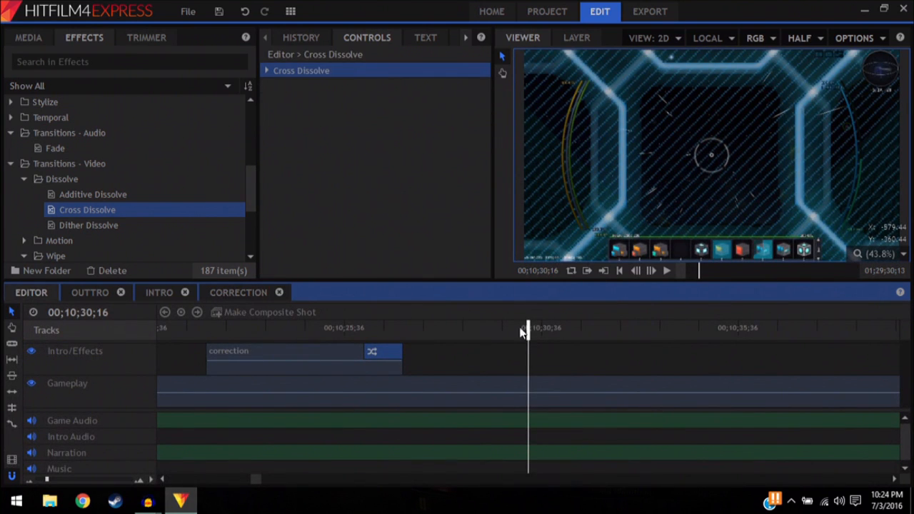
pyautogui.click(668, 271)
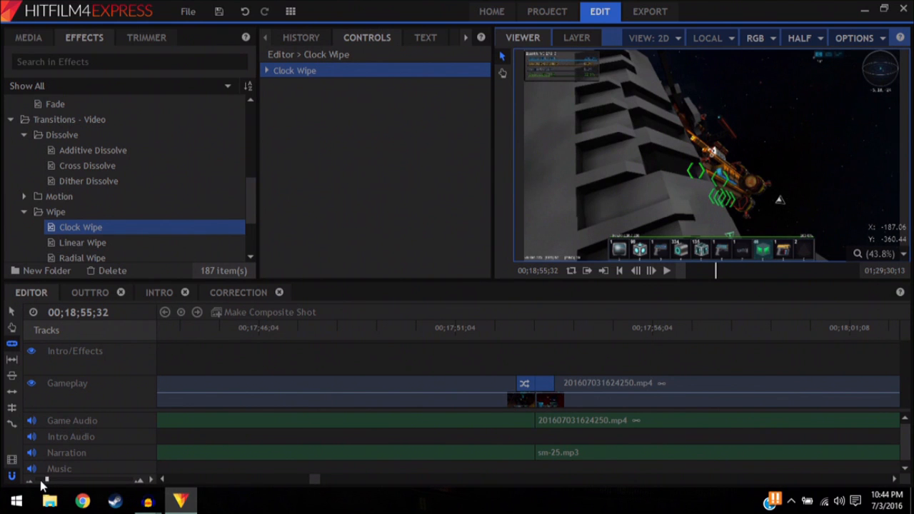
# Step: Cut the narration at 00;18;55;32 and delete the gameplay, game audio and narration pieces after that point
pyautogui.click(34, 481)
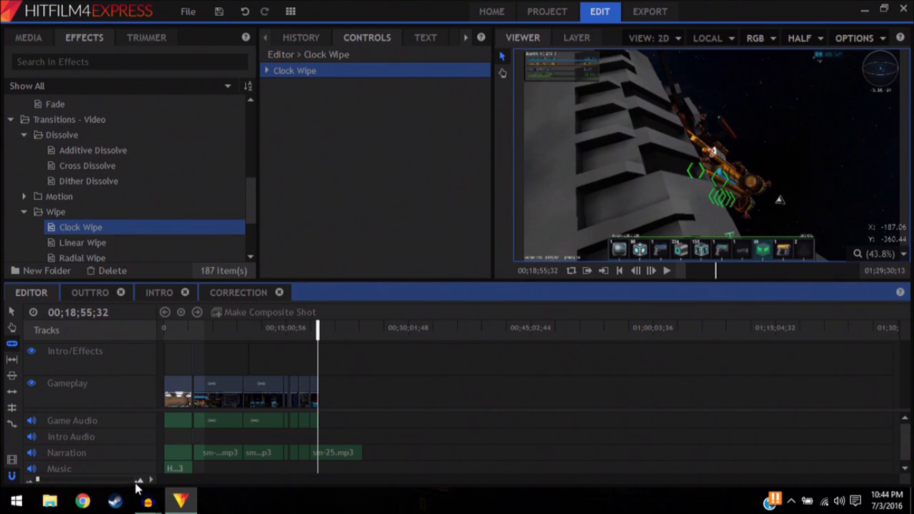
pyautogui.click(138, 481)
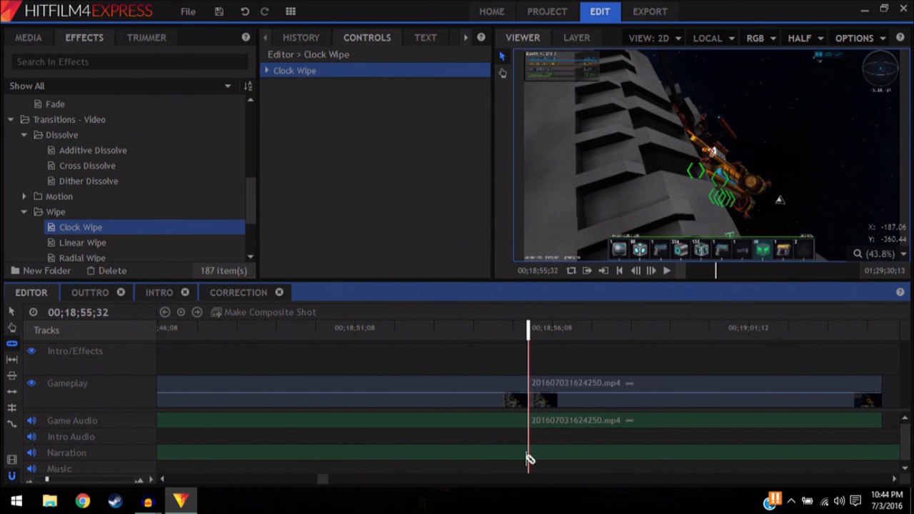
pyautogui.rightClick(573, 385)
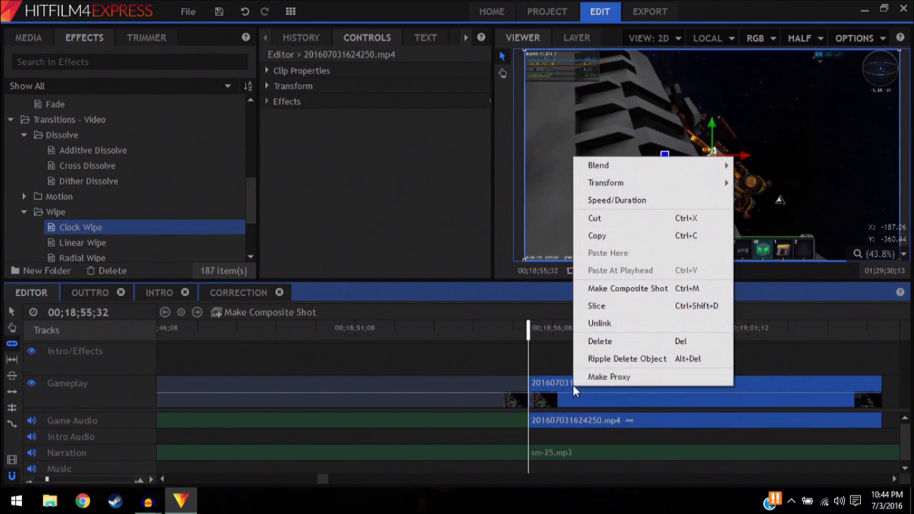
pyautogui.click(603, 342)
pyautogui.rightClick(584, 451)
pyautogui.click(608, 424)
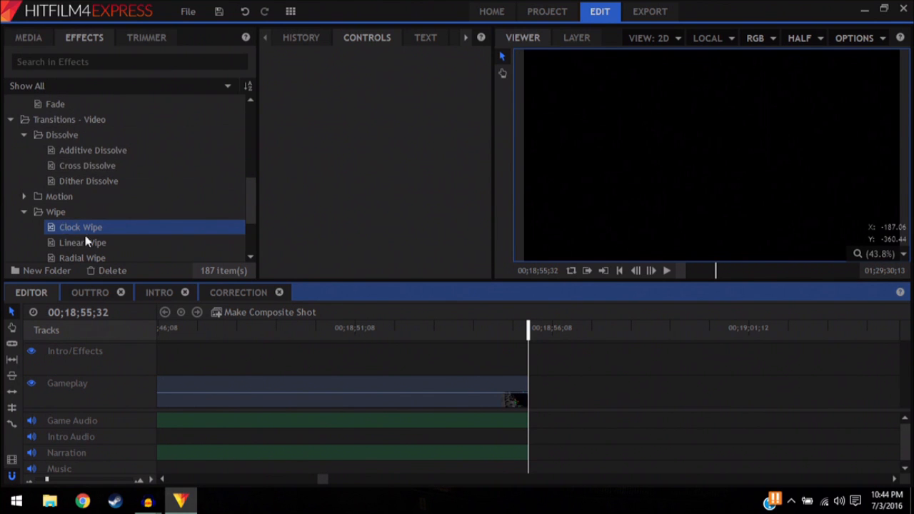
# Step: Add a Fade to Color transition to the end of the last gameplay clip and reveal its color setting
pyautogui.scroll(-3, 108, 229)
pyautogui.click(83, 193)
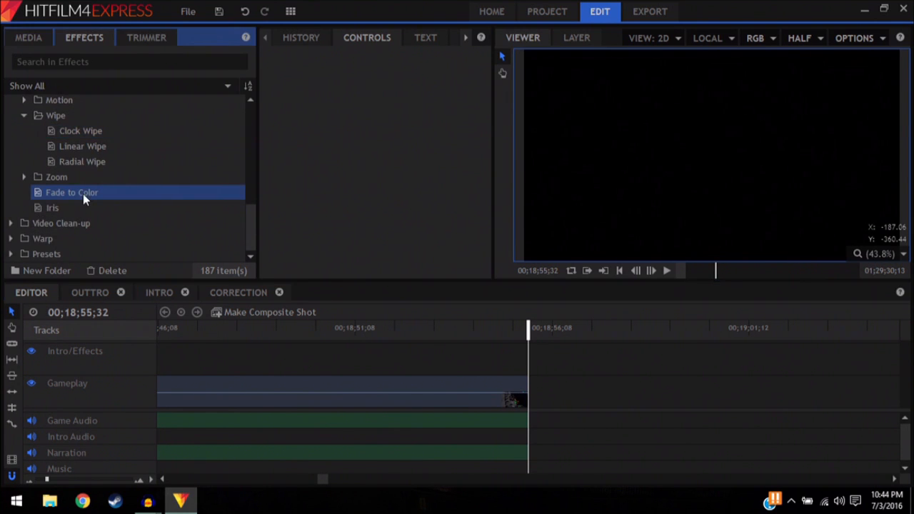
pyautogui.moveTo(58, 193); pyautogui.dragTo(492, 346)
pyautogui.moveTo(510, 387); pyautogui.dragTo(510, 386)
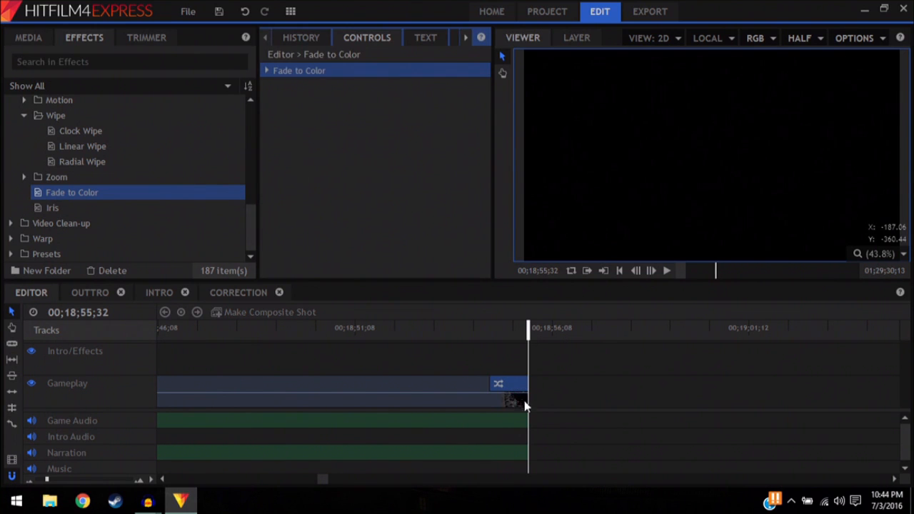
pyautogui.click(266, 71)
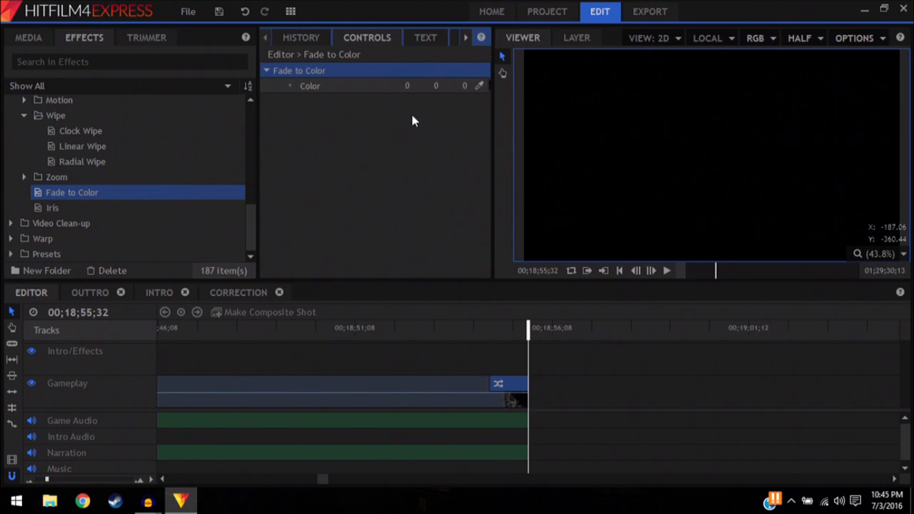
pyautogui.moveTo(495, 90); pyautogui.dragTo(511, 90)
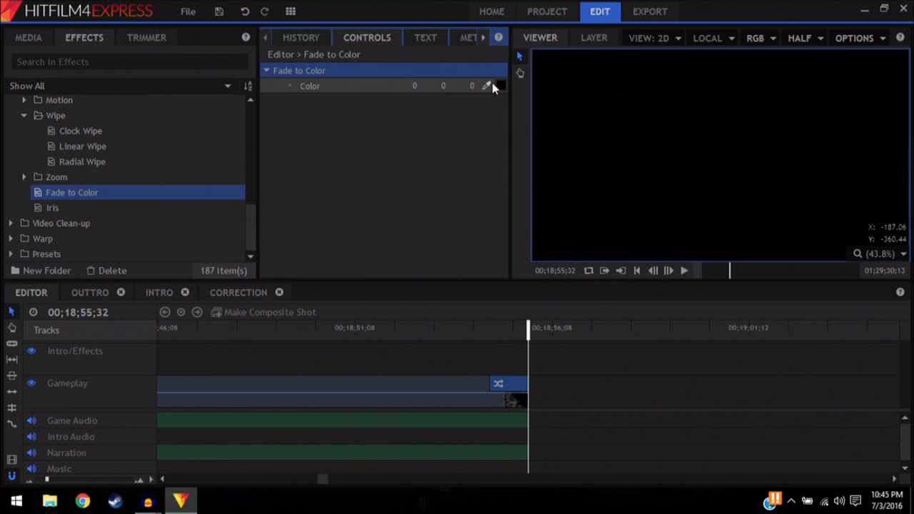
# Step: Try out different scale values on the last gameplay clip, then reset its scale to 100%
pyautogui.click(371, 388)
pyautogui.click(266, 86)
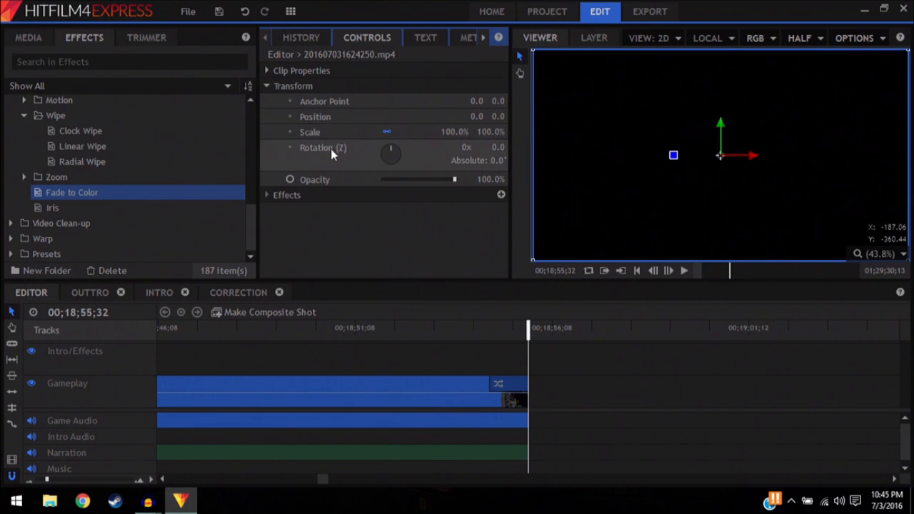
pyautogui.moveTo(448, 132); pyautogui.dragTo(428, 158)
pyautogui.click(244, 11)
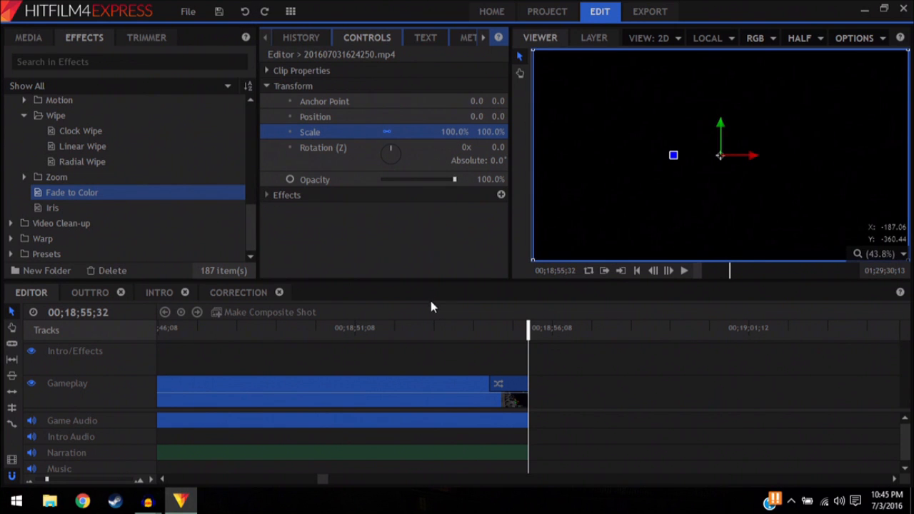
pyautogui.click(240, 332)
pyautogui.moveTo(451, 132); pyautogui.dragTo(579, 132)
pyautogui.moveTo(386, 132); pyautogui.dragTo(387, 131)
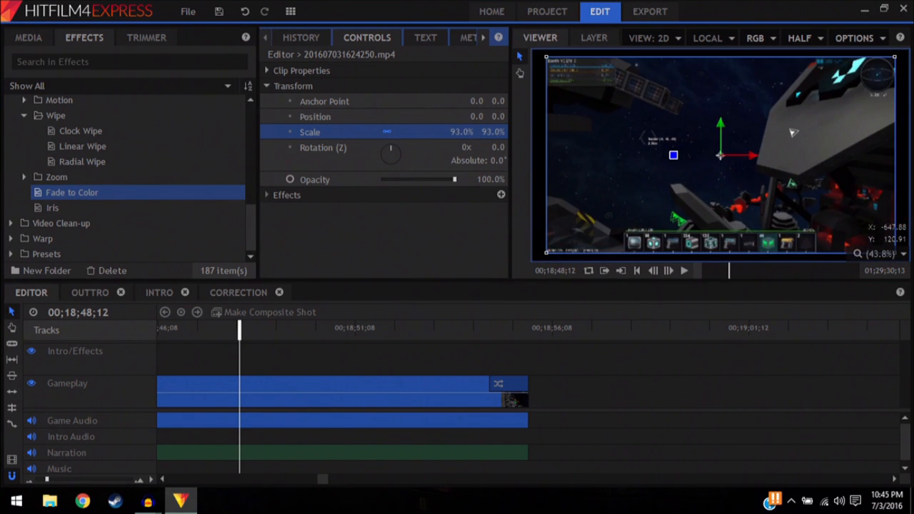
pyautogui.click(452, 131)
pyautogui.write('100')
pyautogui.press('Return')
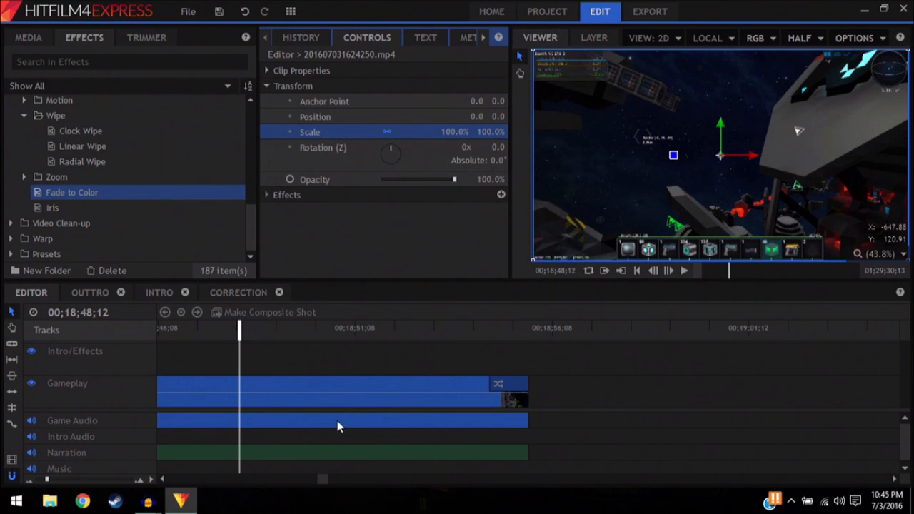
pyautogui.click(264, 86)
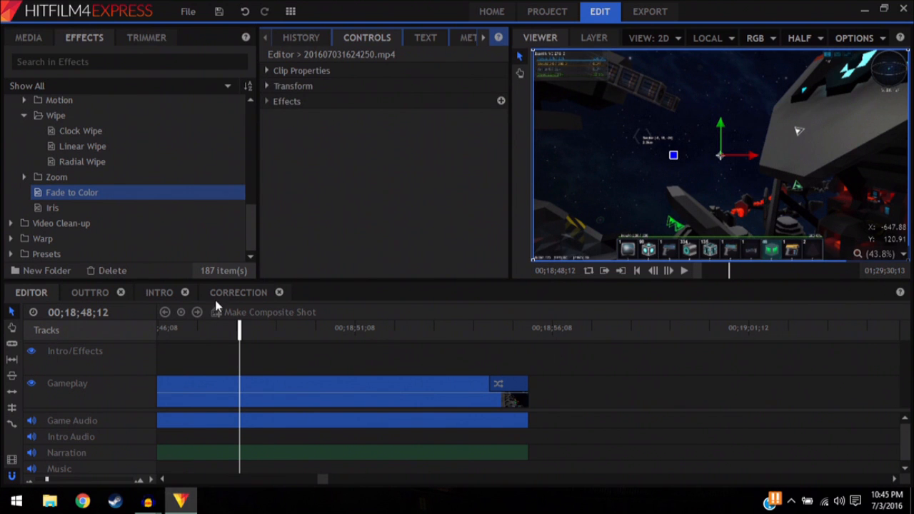
# Step: Add Fade audio transitions to the ends of the game audio and narration, and position the playhead just before them
pyautogui.scroll(3, 71, 234)
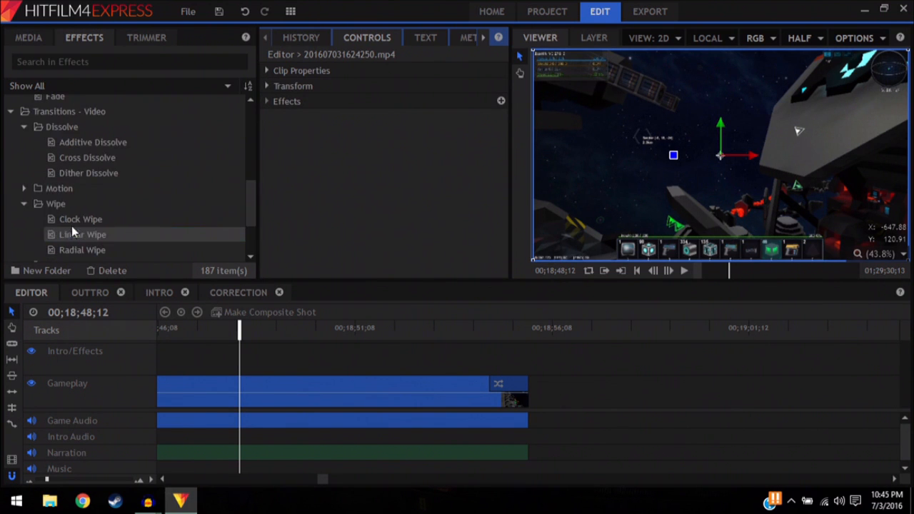
pyautogui.scroll(3, 59, 167)
pyautogui.moveTo(56, 184); pyautogui.dragTo(516, 420)
pyautogui.moveTo(62, 188); pyautogui.dragTo(519, 451)
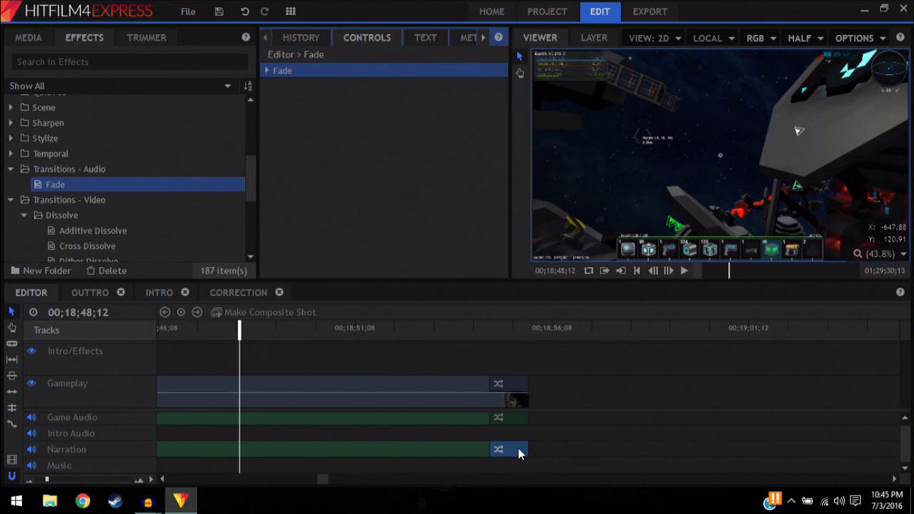
pyautogui.click(484, 327)
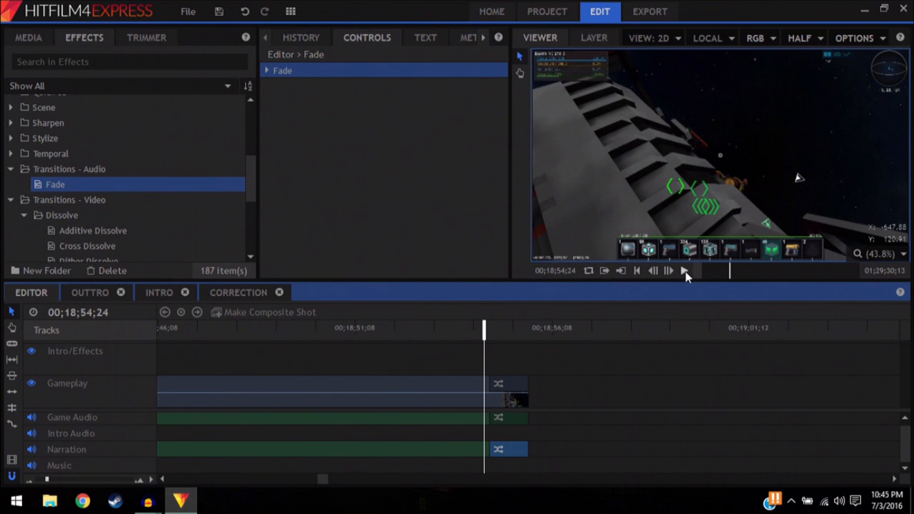
# Step: Play back the faded ending, then place the Outtro composite shot on the Gameplay track directly after the last clip
pyautogui.click(684, 271)
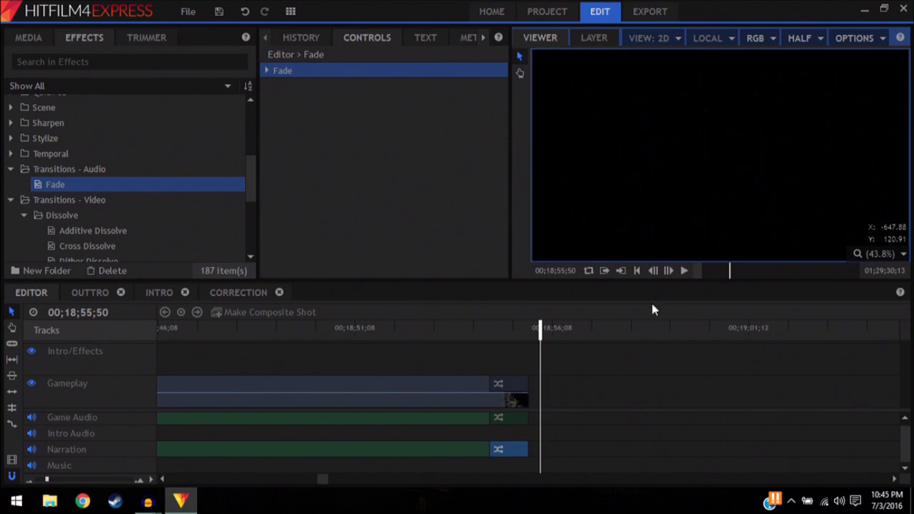
pyautogui.click(32, 40)
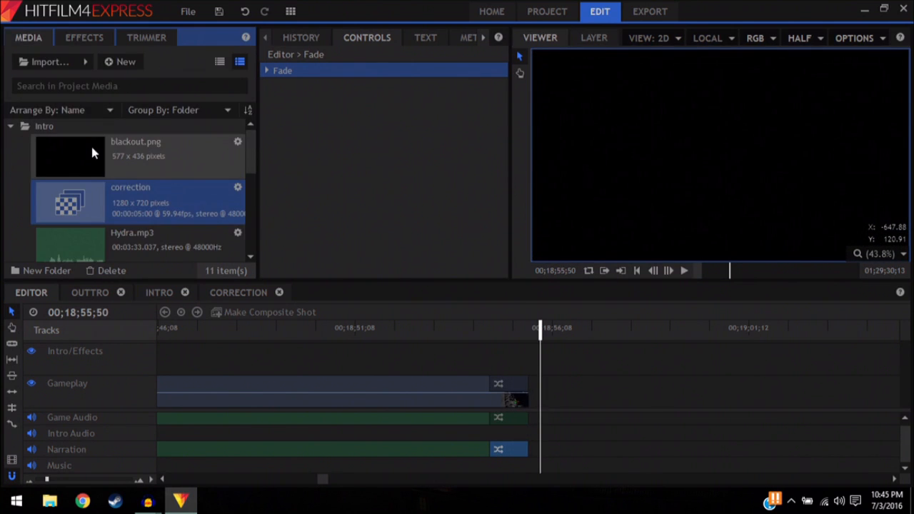
pyautogui.click(10, 126)
pyautogui.click(10, 142)
pyautogui.moveTo(68, 214); pyautogui.dragTo(527, 392)
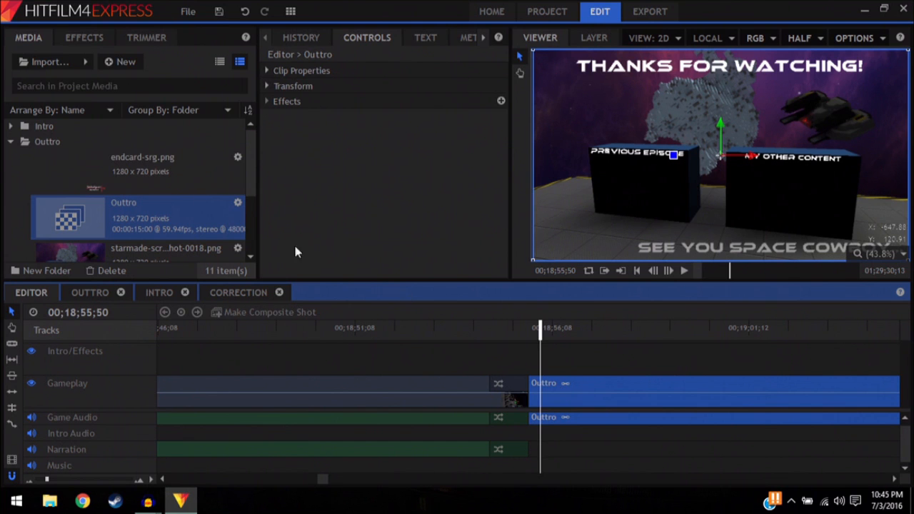
# Step: Add Fade to Color transitions to the start and the end of the Outtro clip on the Gameplay track
pyautogui.click(84, 37)
pyautogui.scroll(-1, 90, 211)
pyautogui.scroll(-2, 90, 211)
pyautogui.moveTo(68, 235); pyautogui.dragTo(562, 386)
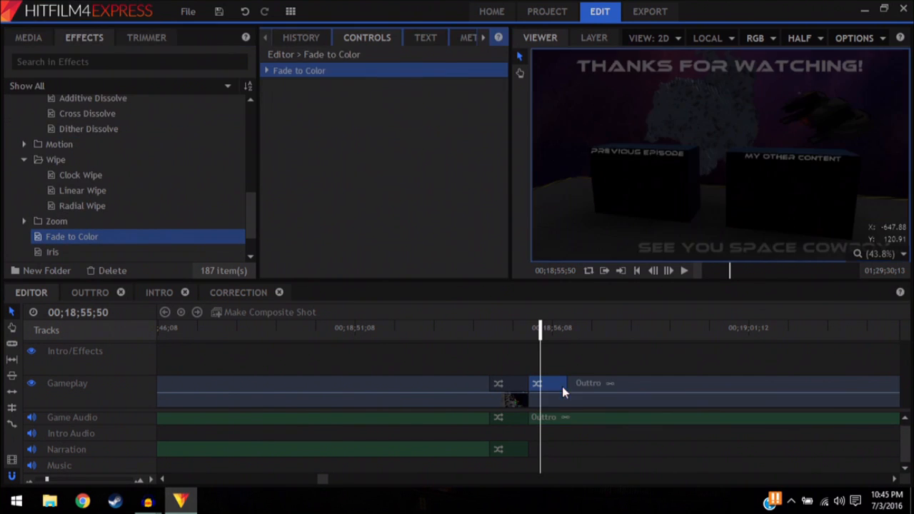
pyautogui.click(638, 479)
pyautogui.moveTo(66, 239); pyautogui.dragTo(361, 379)
pyautogui.click(208, 475)
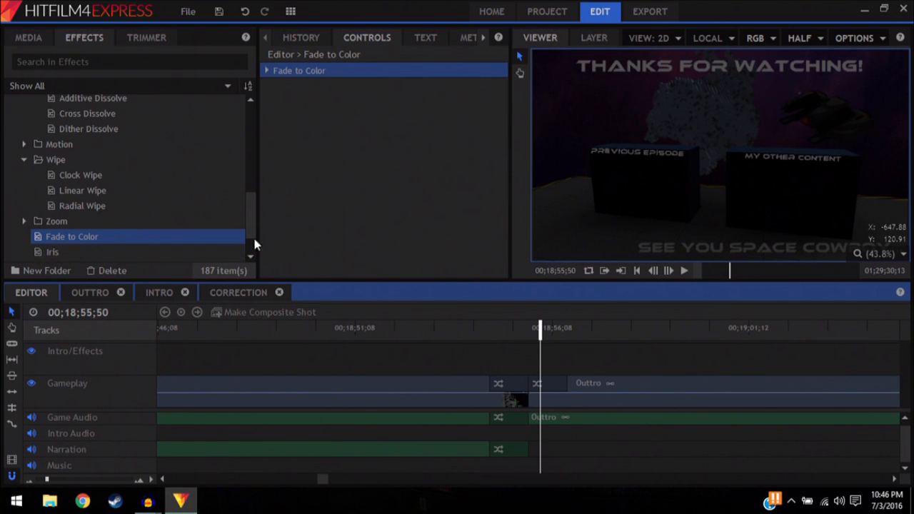
# Step: Open the Outtro composite shot and import kotor-intro-dantooine.mp4 and sm-24.mp4 into the project media
pyautogui.click(90, 294)
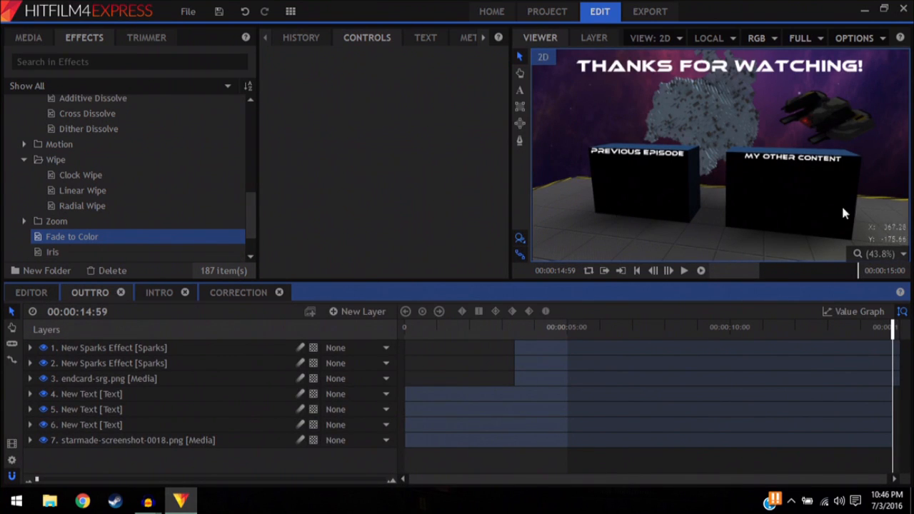
pyautogui.click(28, 37)
pyautogui.click(57, 67)
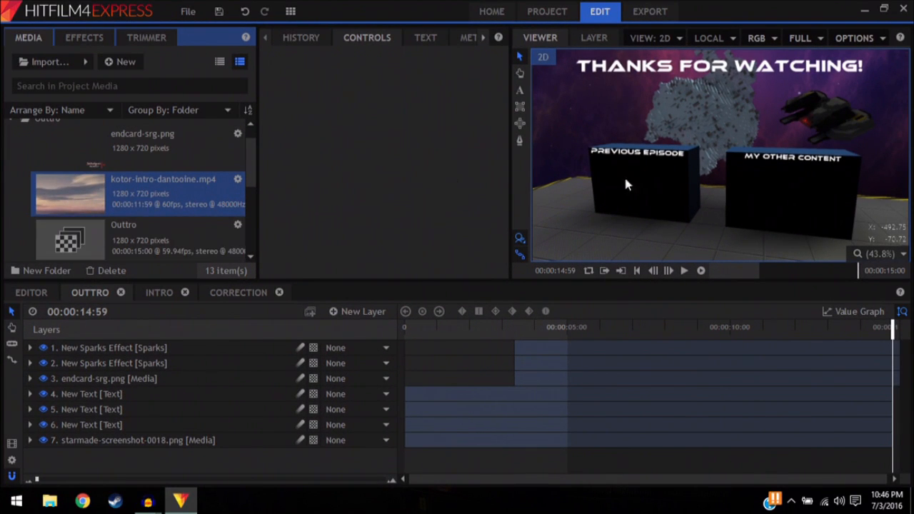
pyautogui.scroll(1, 112, 201)
pyautogui.scroll(-5, 111, 201)
# Step: Detach the Trimmer into a floating window and widen it on both sides
pyautogui.click(52, 190)
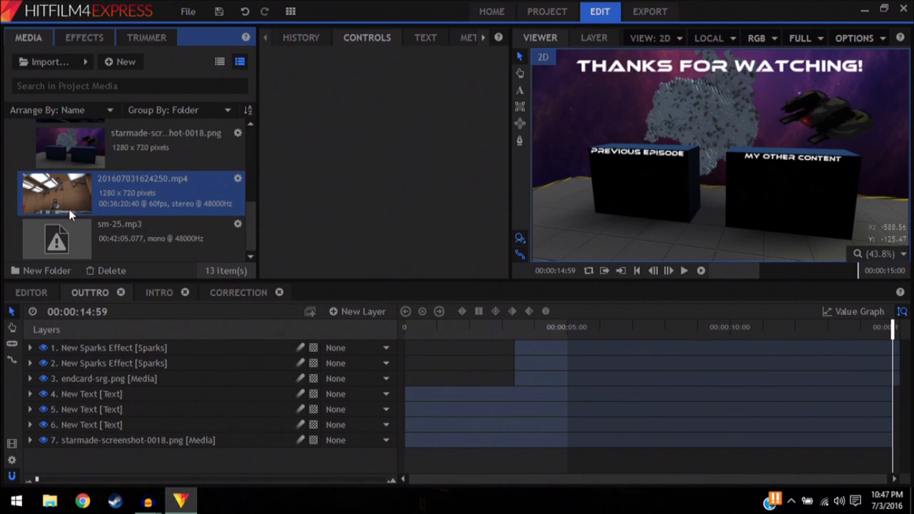
pyautogui.click(64, 147)
pyautogui.moveTo(143, 43); pyautogui.dragTo(366, 156)
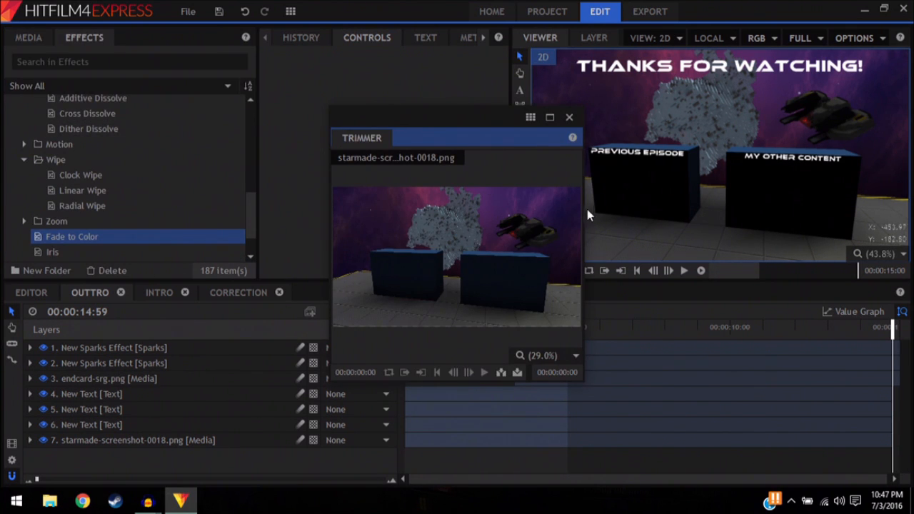
pyautogui.moveTo(584, 211); pyautogui.dragTo(862, 210)
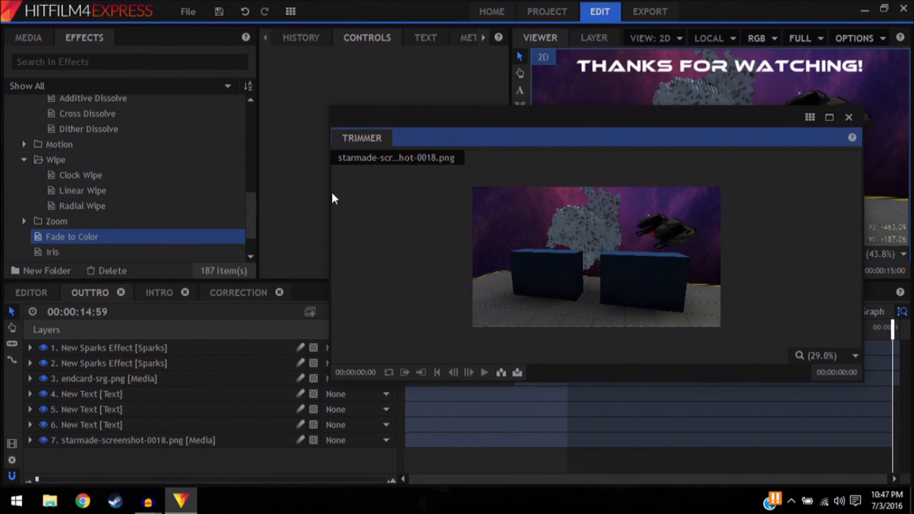
pyautogui.moveTo(328, 192); pyautogui.dragTo(186, 195)
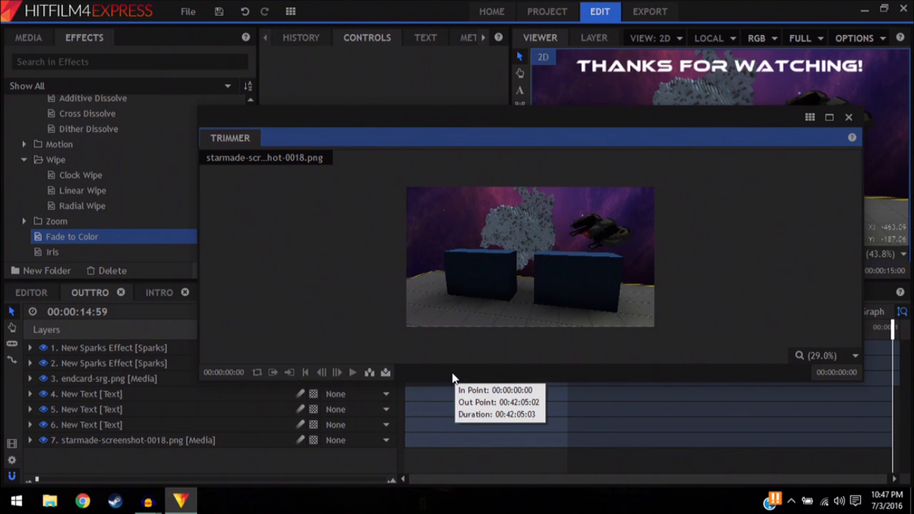
# Step: Load sm-24.mp4 in the Trimmer and scan through it for an excerpt to show in the outro
pyautogui.click(35, 39)
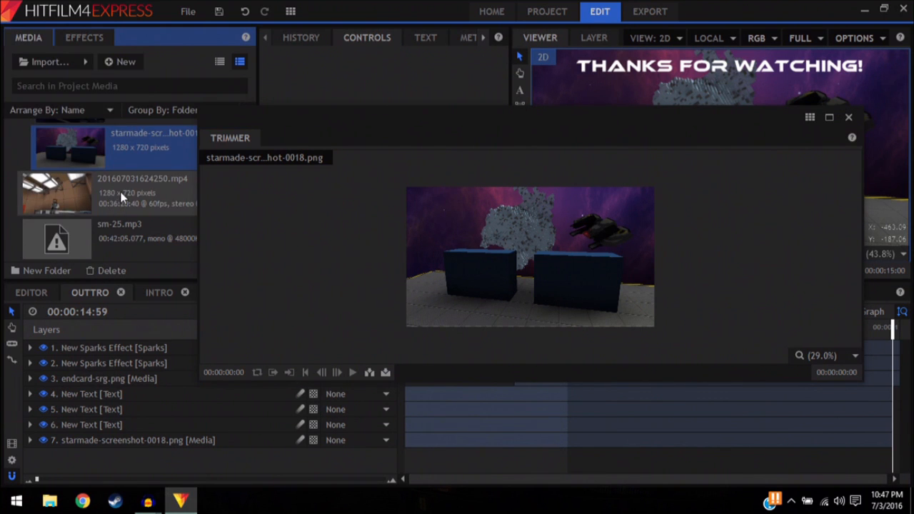
pyautogui.scroll(-3, 120, 191)
pyautogui.click(135, 207)
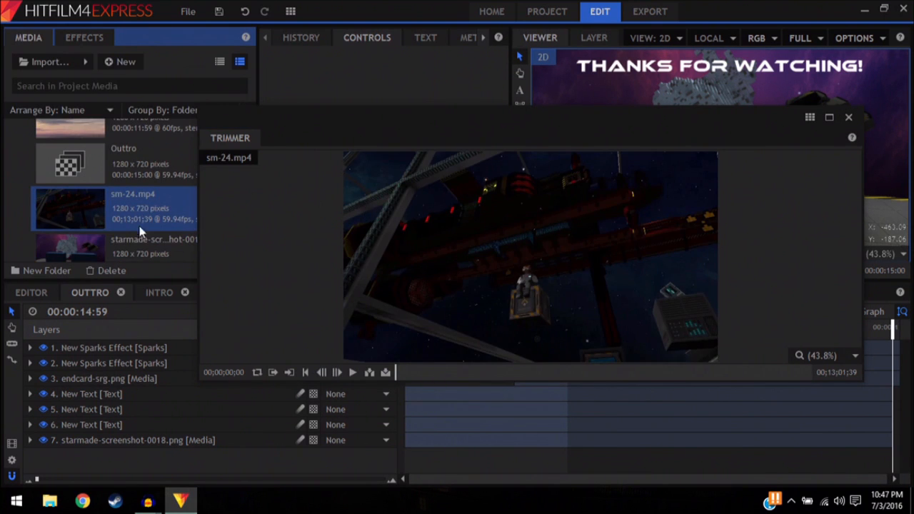
pyautogui.click(450, 373)
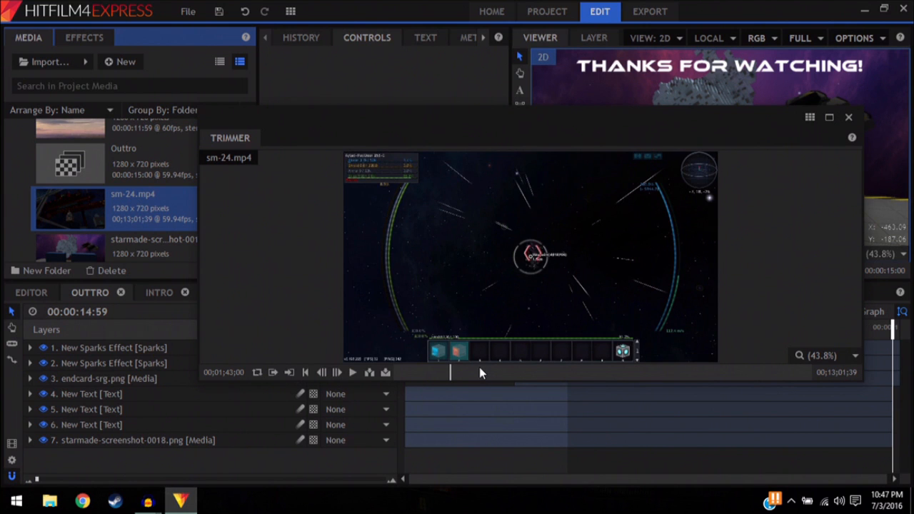
pyautogui.click(491, 372)
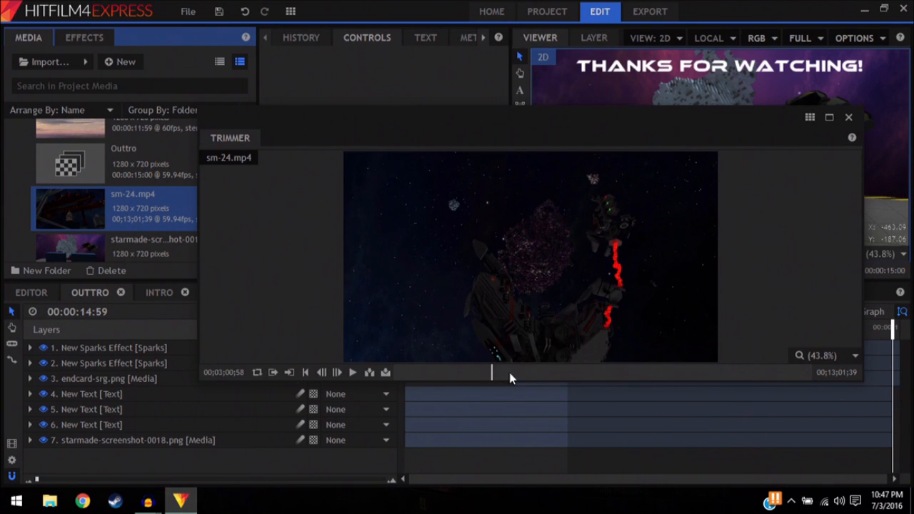
pyautogui.click(536, 373)
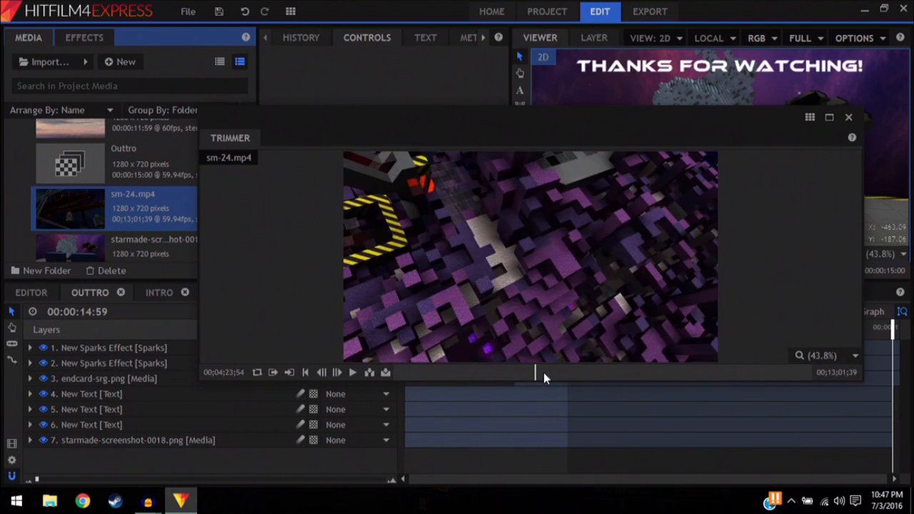
pyautogui.click(529, 372)
pyautogui.click(542, 373)
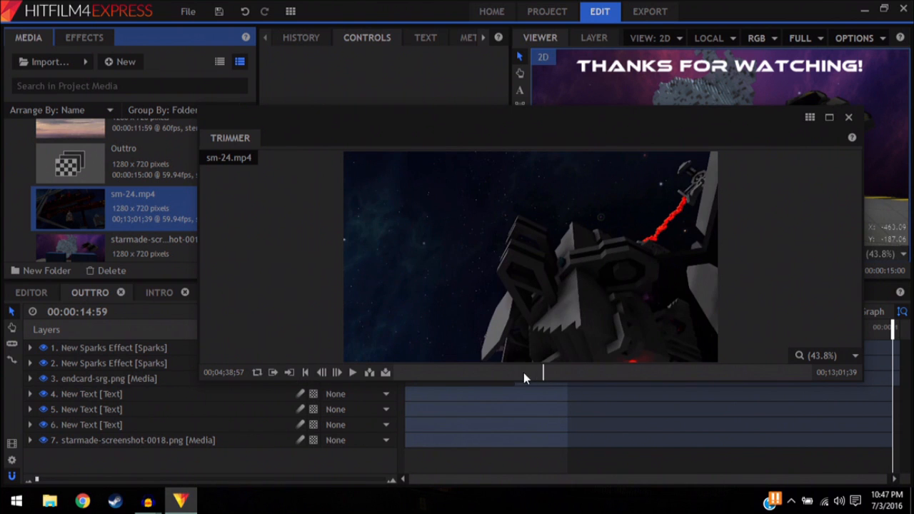
pyautogui.click(590, 374)
pyautogui.click(623, 372)
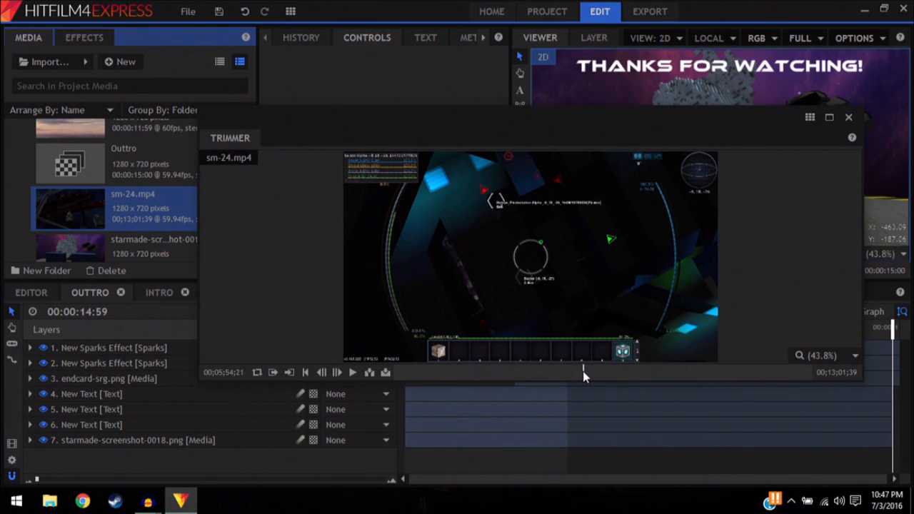
pyautogui.click(582, 372)
pyautogui.click(468, 372)
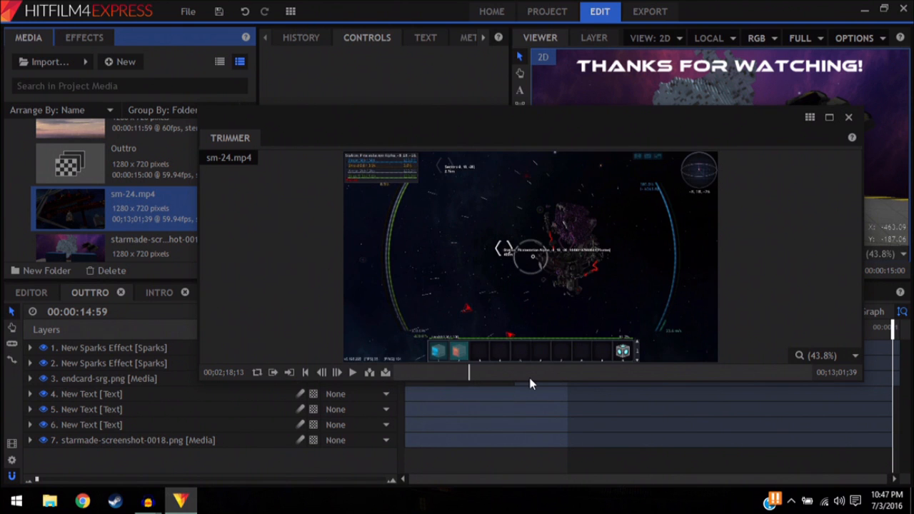
pyautogui.click(700, 372)
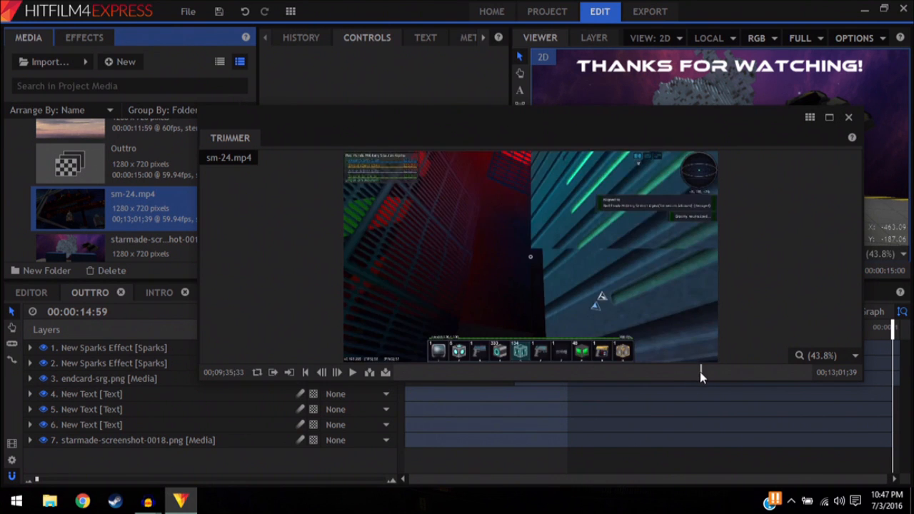
pyautogui.click(735, 372)
pyautogui.click(748, 374)
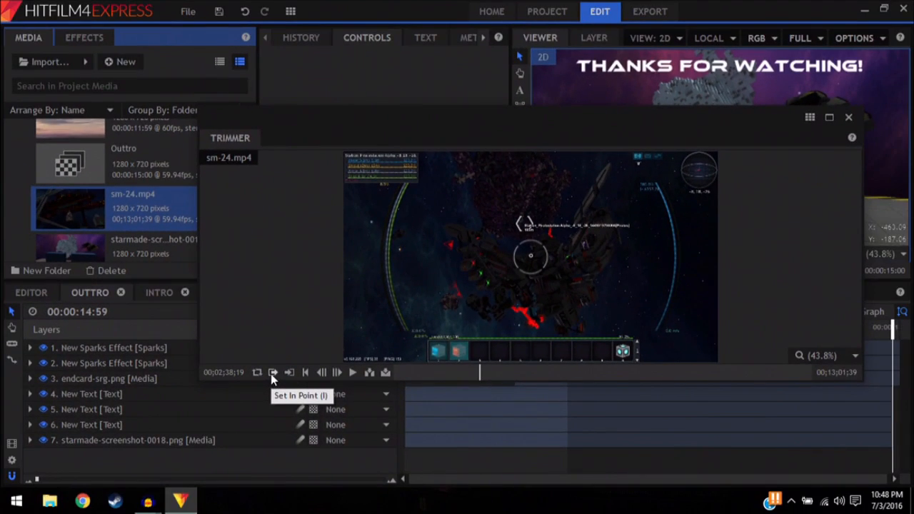
# Step: Trim sm-24.mp4 from 00;02;38;19 to 00;03;16;02 and add it as a layer beneath starmade-screenshot-0018.png in the Outtro shot
pyautogui.click(271, 374)
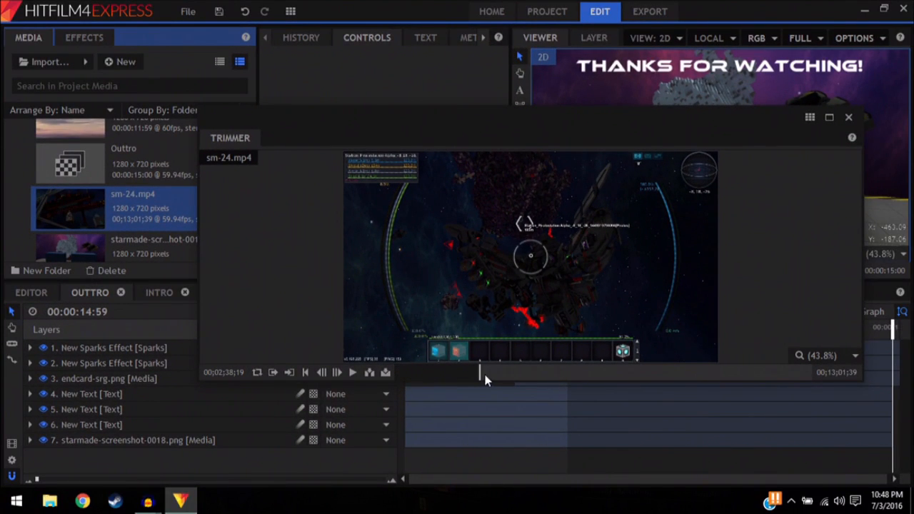
pyautogui.click(289, 371)
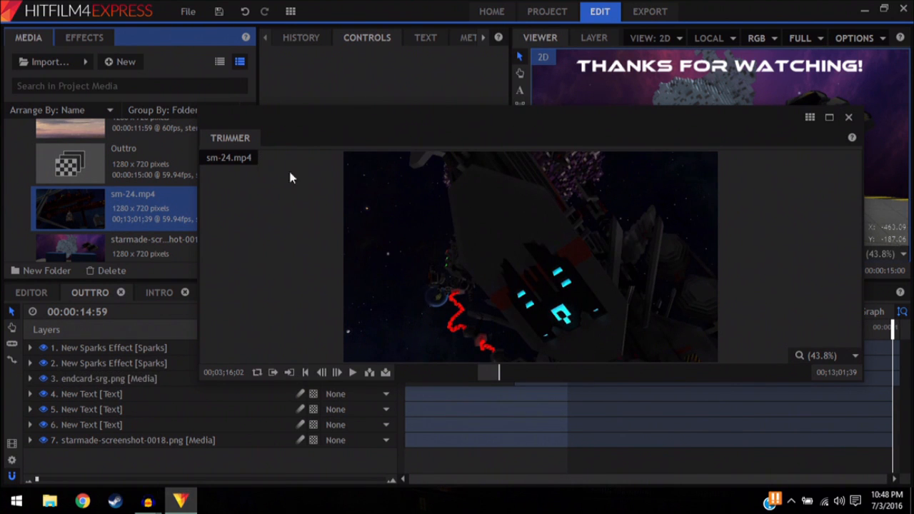
pyautogui.moveTo(553, 269); pyautogui.dragTo(136, 444)
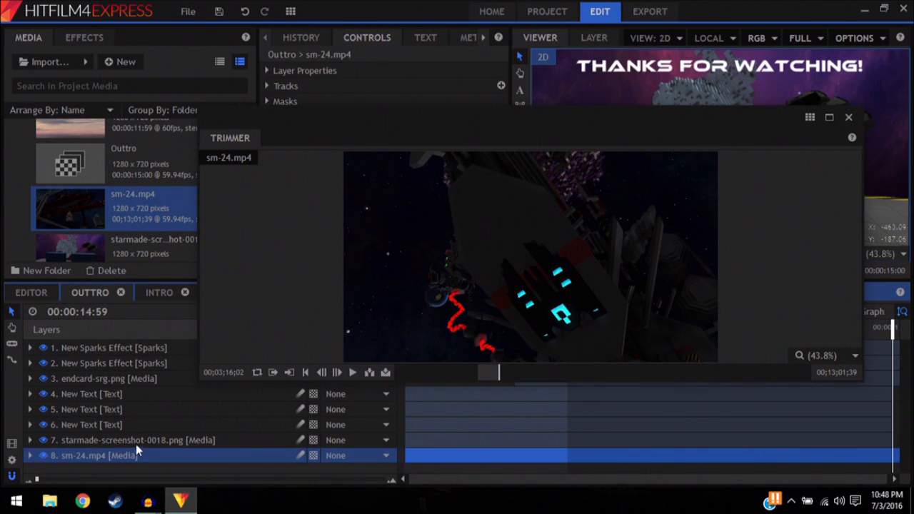
# Step: Move the Trimmer aside, then scale down the sm-24.mp4 layer and position it so it fills the Previous Episode box
pyautogui.moveTo(737, 130); pyautogui.dragTo(107, 85)
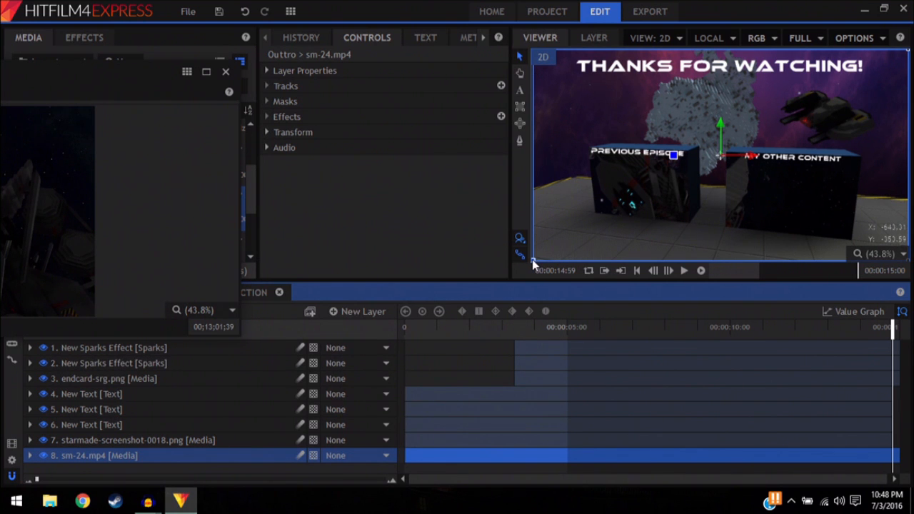
pyautogui.moveTo(532, 260); pyautogui.dragTo(654, 192)
pyautogui.moveTo(724, 162); pyautogui.dragTo(648, 184)
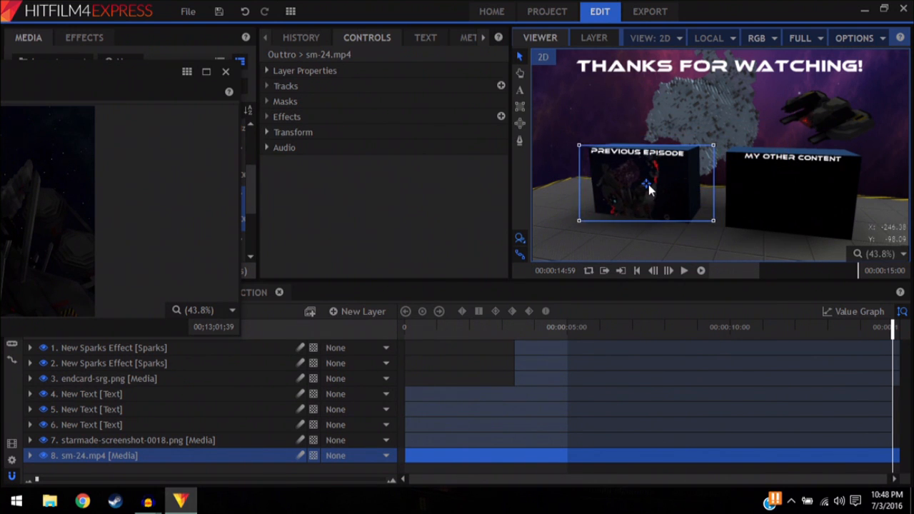
pyautogui.moveTo(578, 222); pyautogui.dragTo(574, 225)
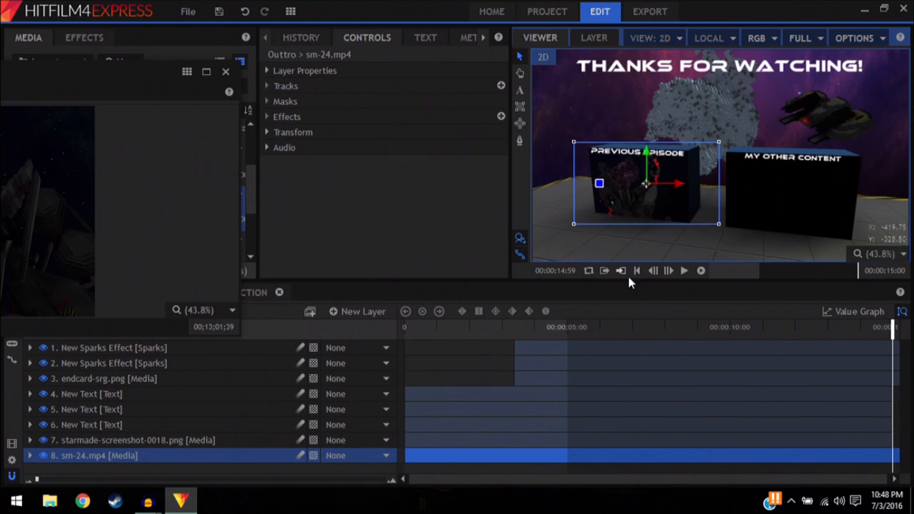
# Step: Mute the sm-24.mp4 layer and play the Outtro shot from its beginning
pyautogui.rightClick(97, 457)
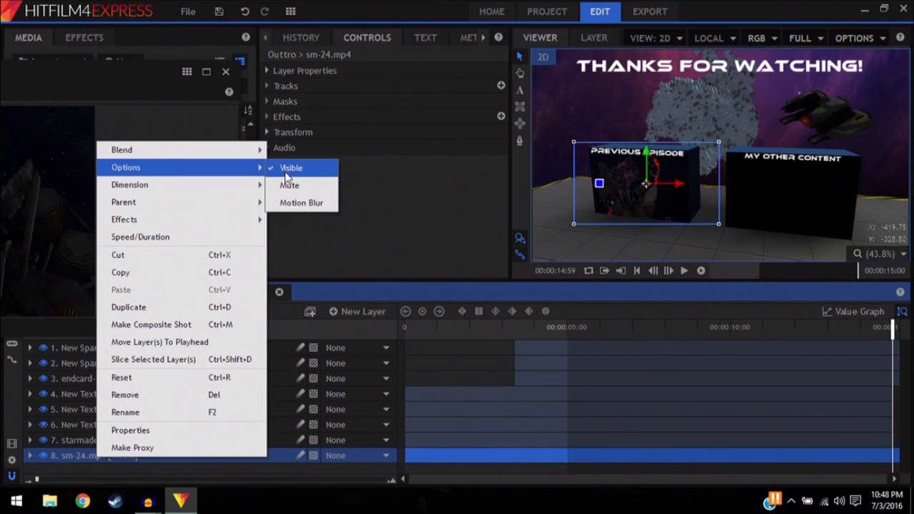
pyautogui.click(293, 197)
pyautogui.click(636, 271)
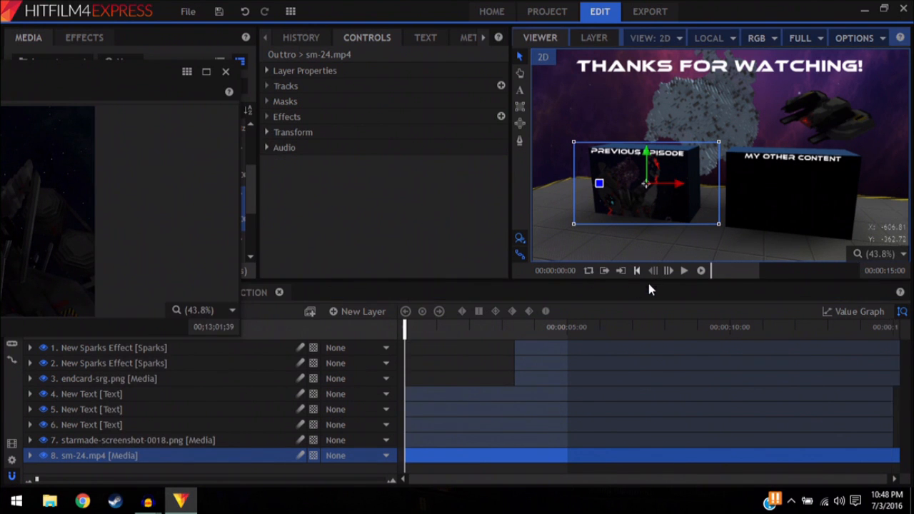
pyautogui.click(684, 271)
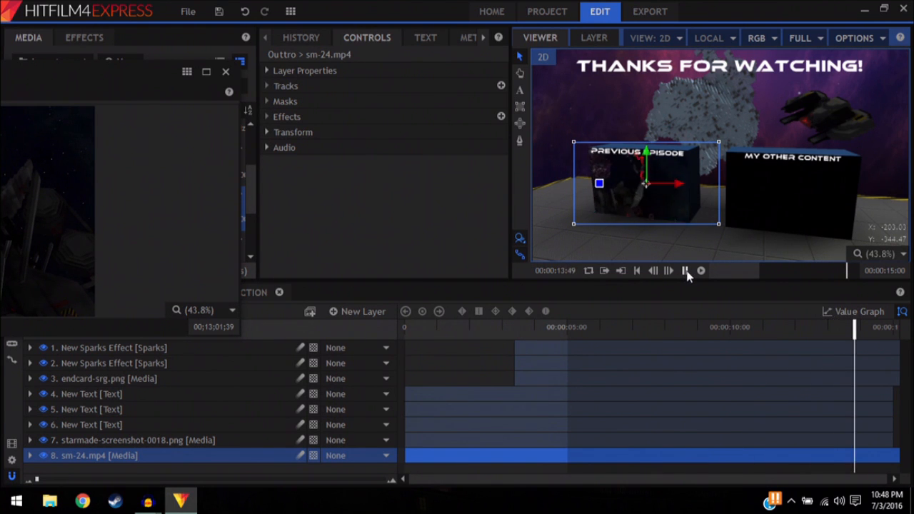
pyautogui.click(683, 275)
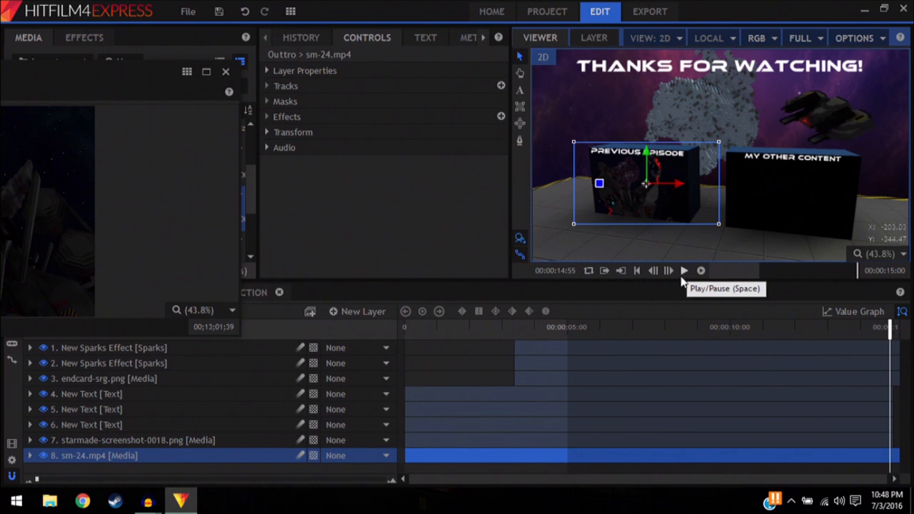
pyautogui.click(638, 271)
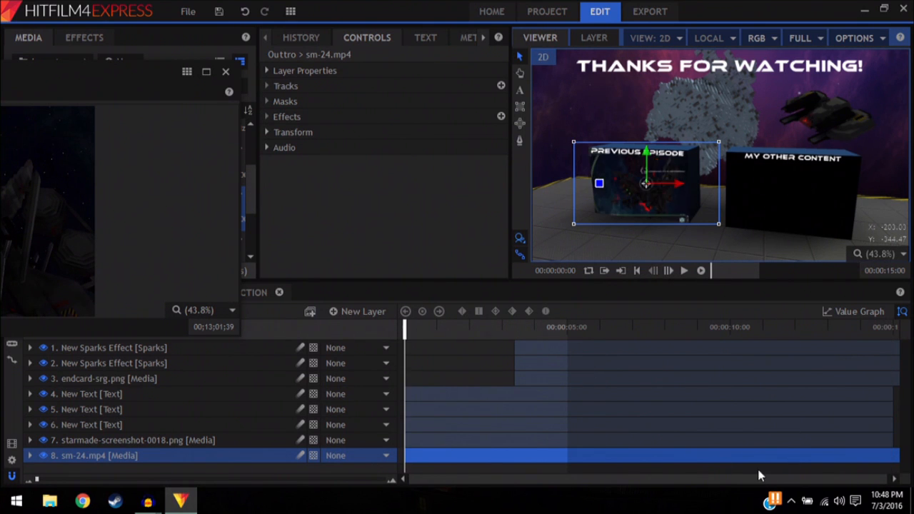
pyautogui.moveTo(868, 458); pyautogui.dragTo(571, 466)
pyautogui.click(686, 272)
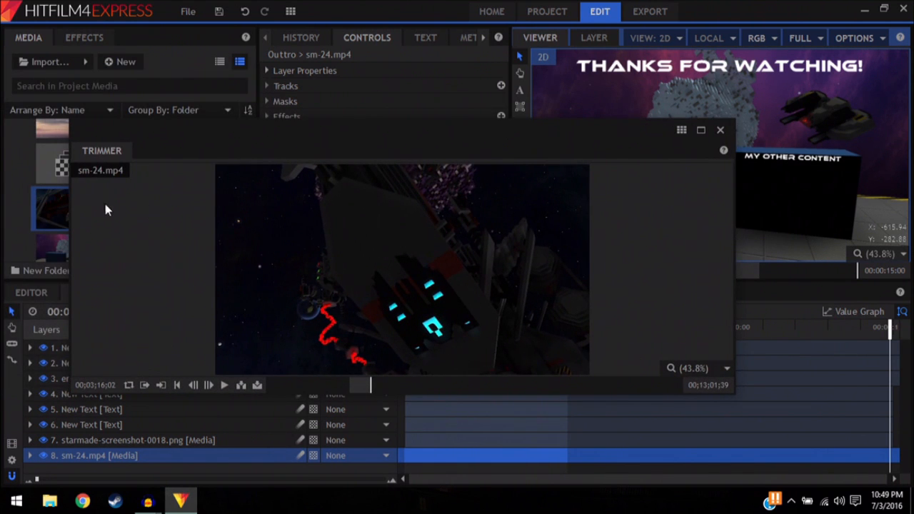
# Step: Load kotor-intro-dantooine.mp4 in the Trimmer and dock the floating Trimmer panel alongside Media and Effects
pyautogui.moveTo(147, 122); pyautogui.dragTo(321, 73)
pyautogui.scroll(3, 143, 152)
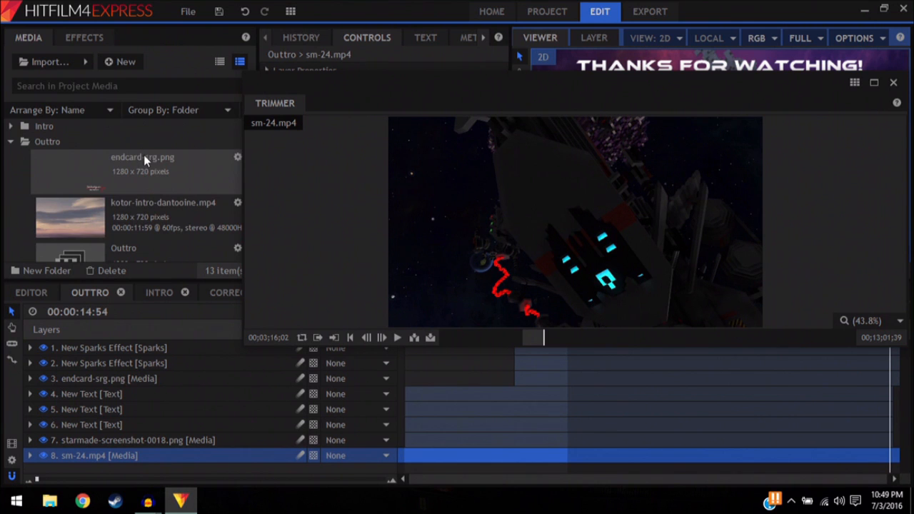
pyautogui.click(159, 204)
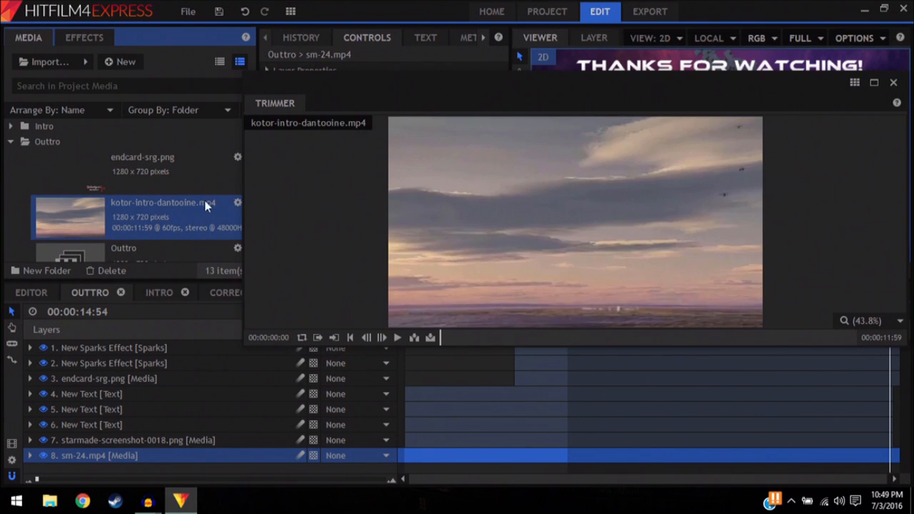
pyautogui.moveTo(578, 84); pyautogui.dragTo(198, 39)
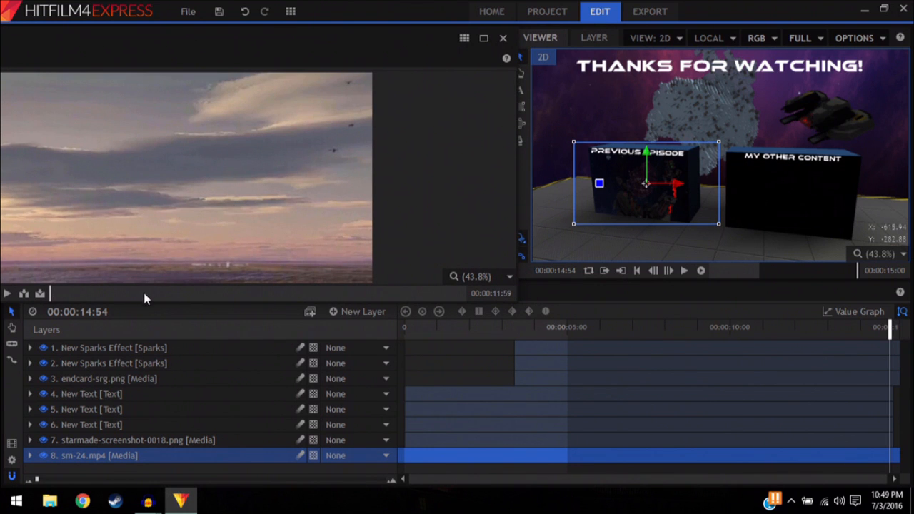
pyautogui.moveTo(321, 57); pyautogui.dragTo(692, 116)
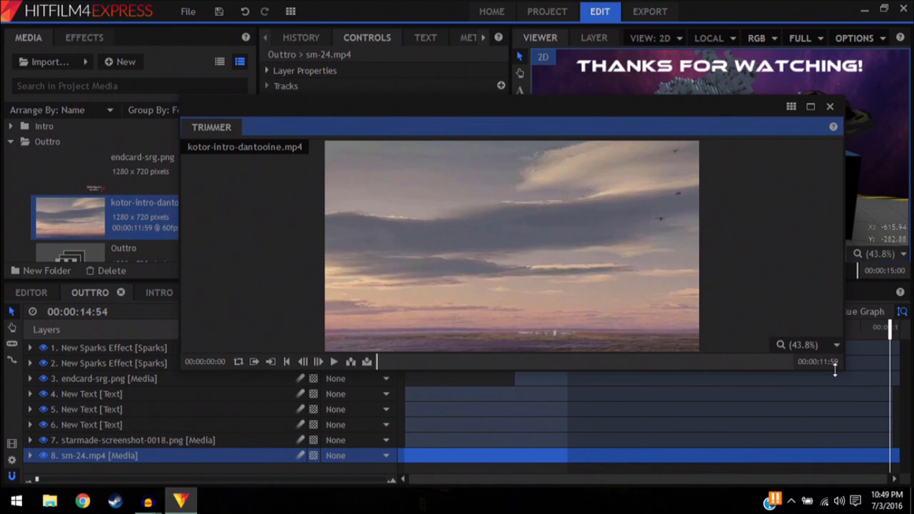
pyautogui.moveTo(208, 128); pyautogui.dragTo(133, 34)
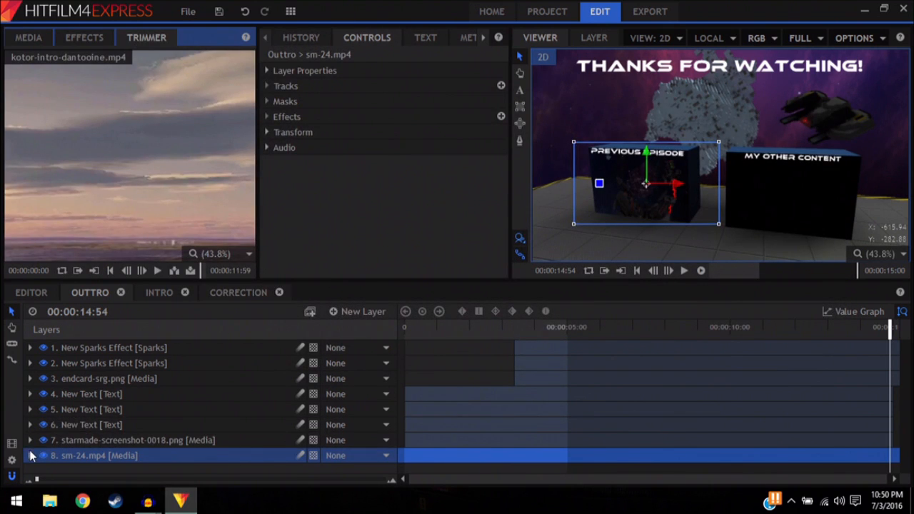
pyautogui.rightClick(97, 455)
pyautogui.moveTo(177, 214)
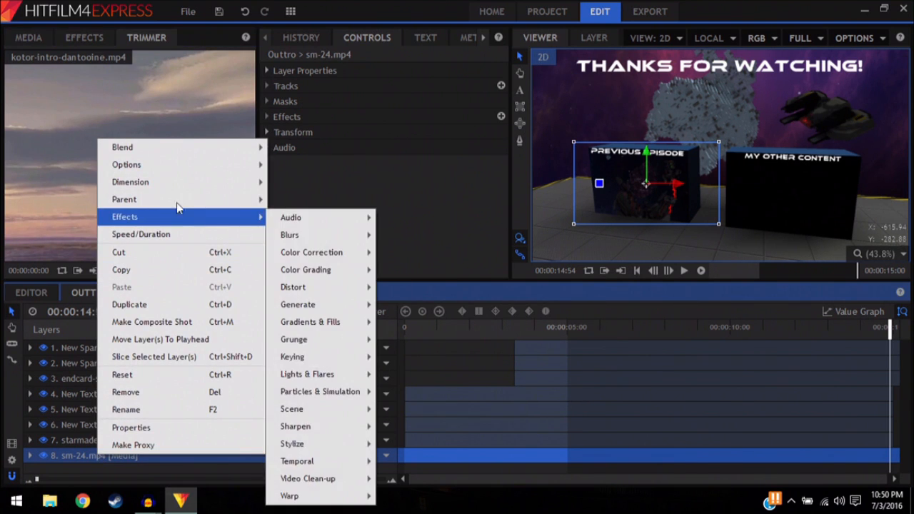
pyautogui.click(181, 234)
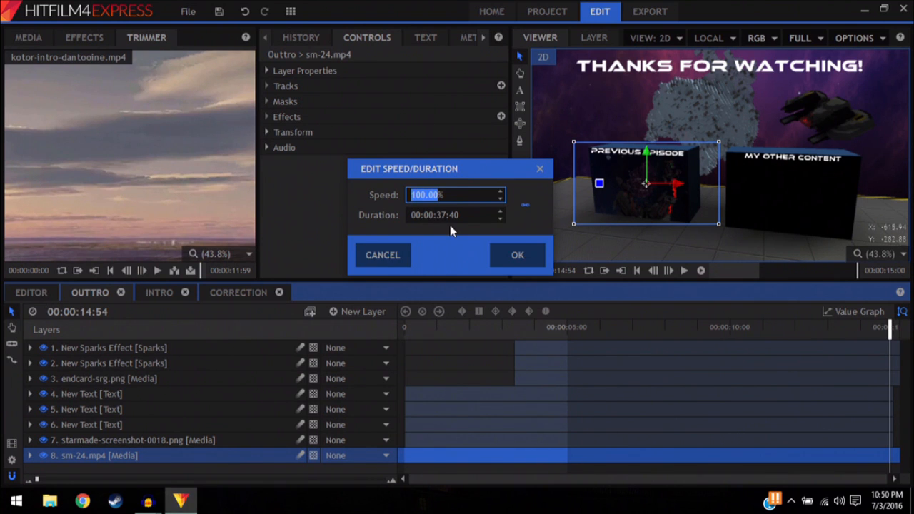
pyautogui.click(393, 255)
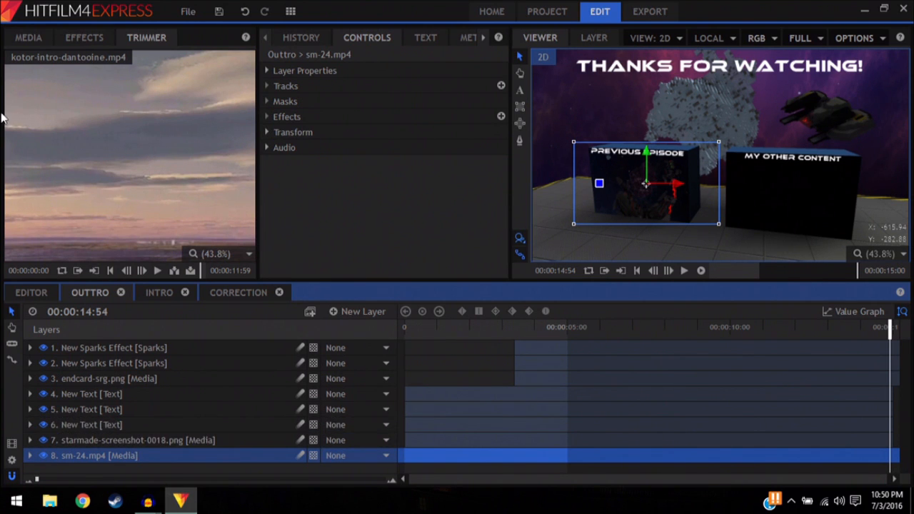
# Step: Add kotor-intro-dantooine.mp4 as the lowest layer of the Outtro shot and set its duration to 00:00:15:00
pyautogui.moveTo(144, 455); pyautogui.dragTo(152, 460)
pyautogui.rightClick(100, 463)
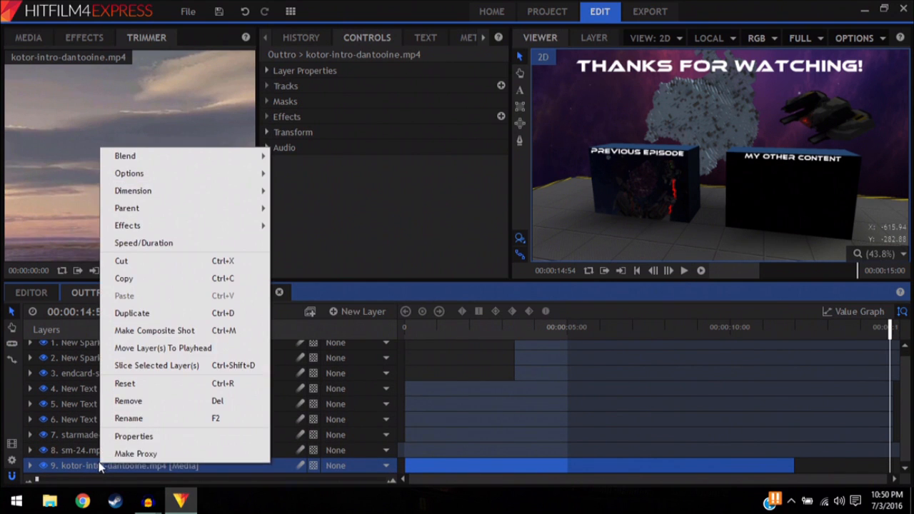
pyautogui.moveTo(224, 184)
pyautogui.click(278, 193)
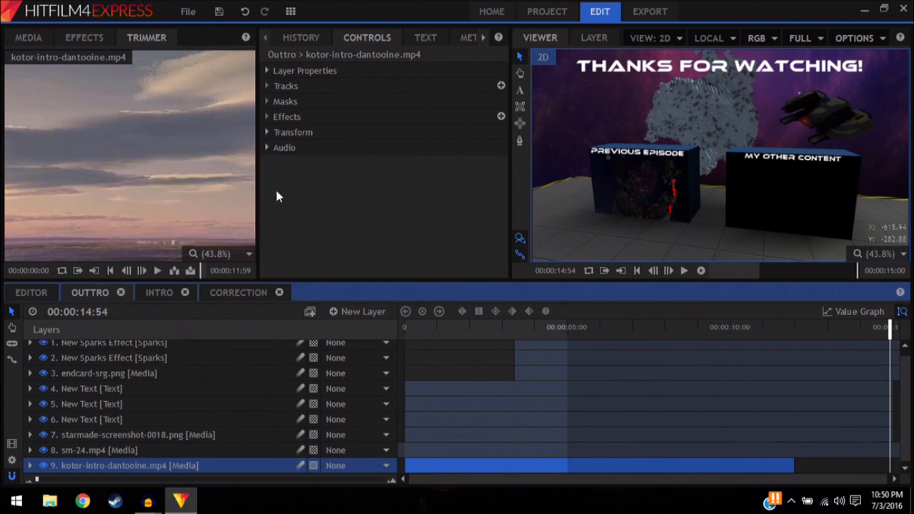
pyautogui.rightClick(142, 464)
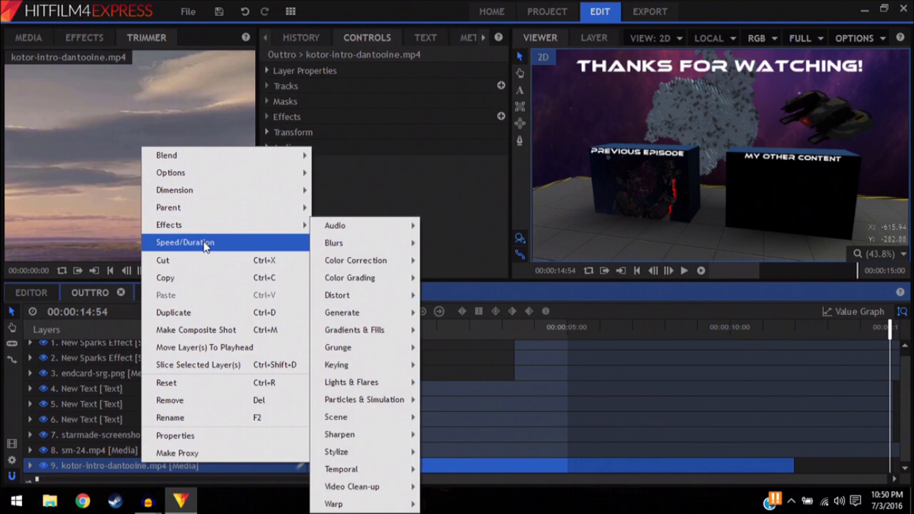
pyautogui.click(185, 242)
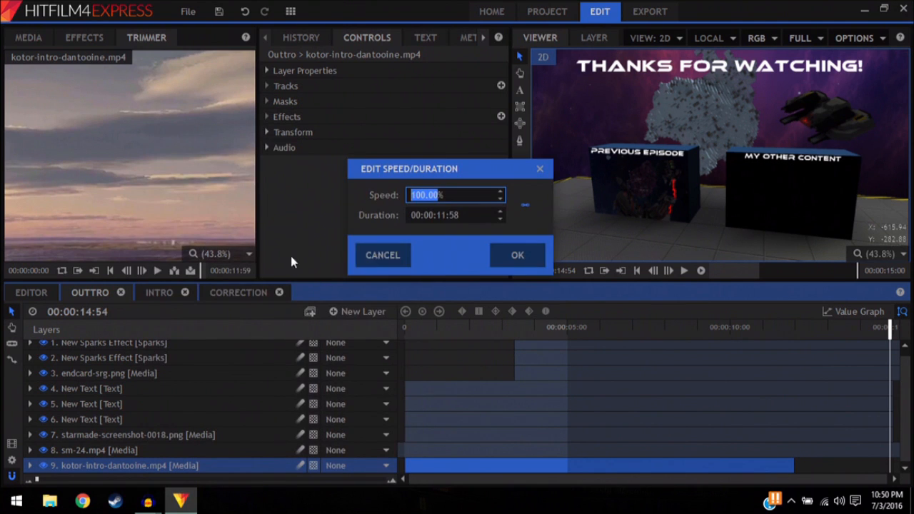
pyautogui.click(421, 195)
pyautogui.moveTo(441, 215); pyautogui.dragTo(468, 215)
pyautogui.write('5:00')
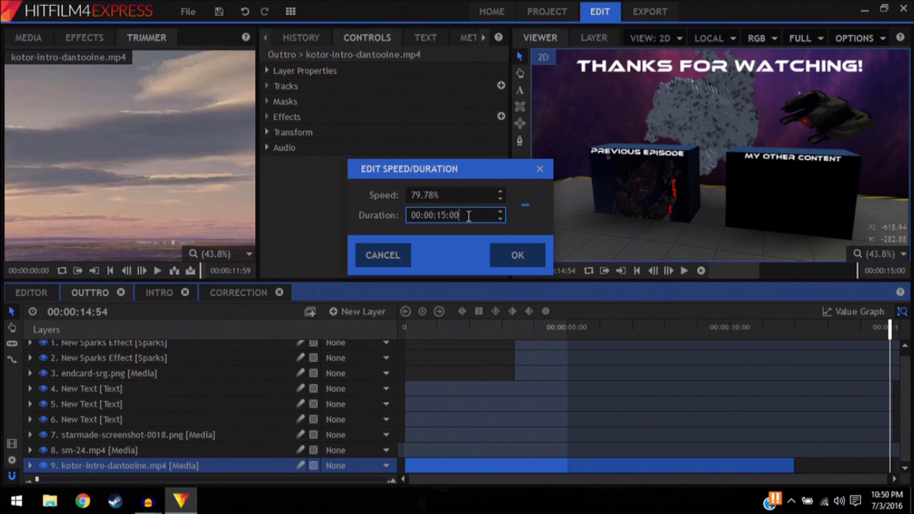
pyautogui.click(512, 258)
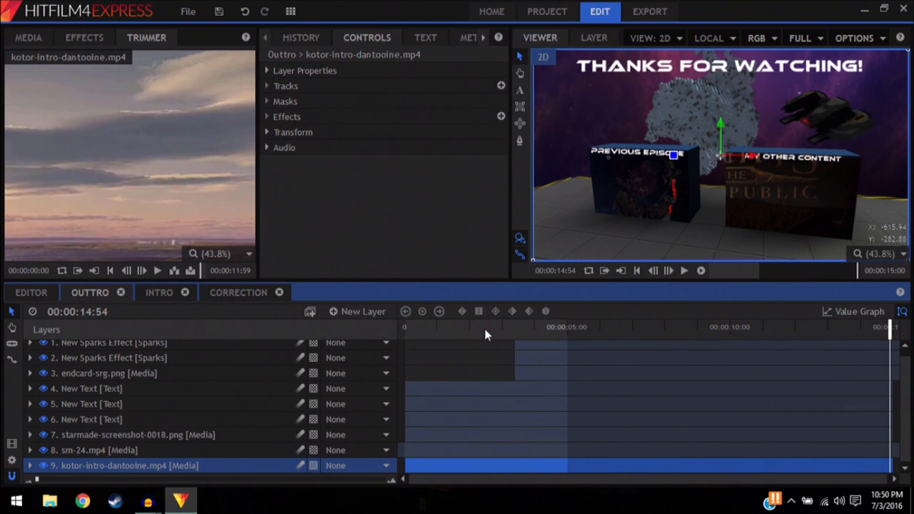
# Step: Scale down and position the kotor-intro-dantooine.mp4 layer to fill the My Other Content box, and play the shot from its beginning
pyautogui.moveTo(534, 260); pyautogui.dragTo(666, 207)
pyautogui.moveTo(718, 159); pyautogui.dragTo(790, 201)
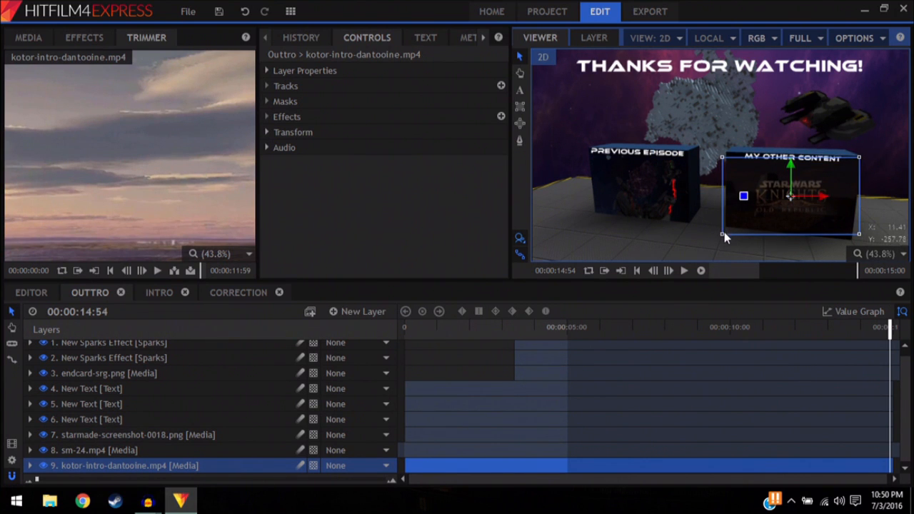
pyautogui.moveTo(722, 233); pyautogui.dragTo(710, 243)
pyautogui.click(637, 270)
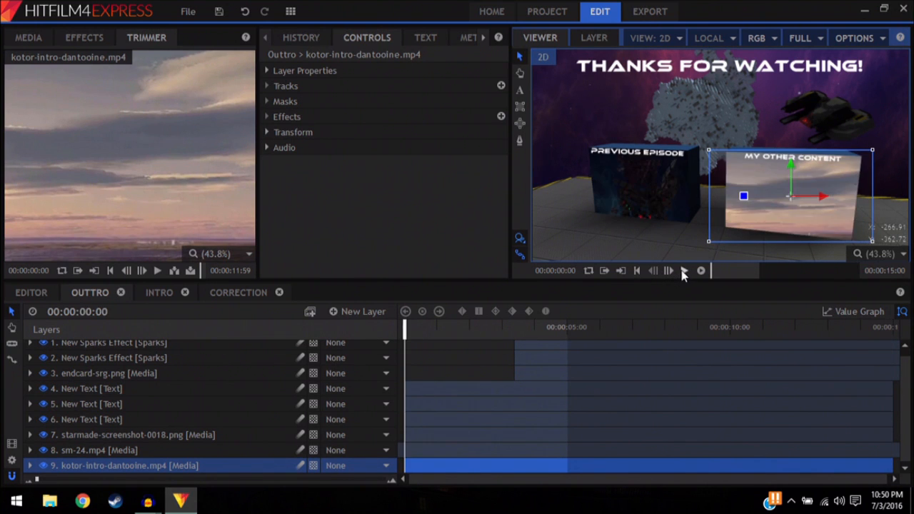
pyautogui.click(682, 271)
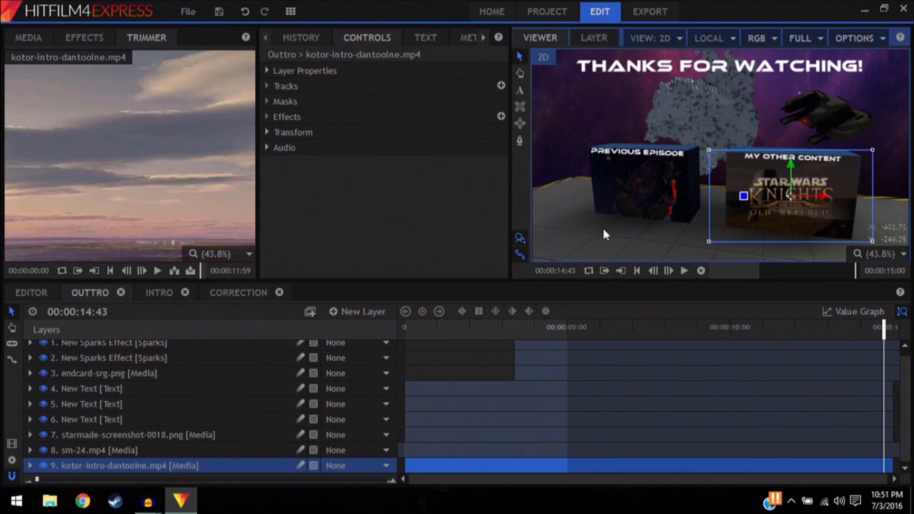
# Step: Play the Outtro clip in the Editor timeline, starting just before its fade-in
pyautogui.click(30, 293)
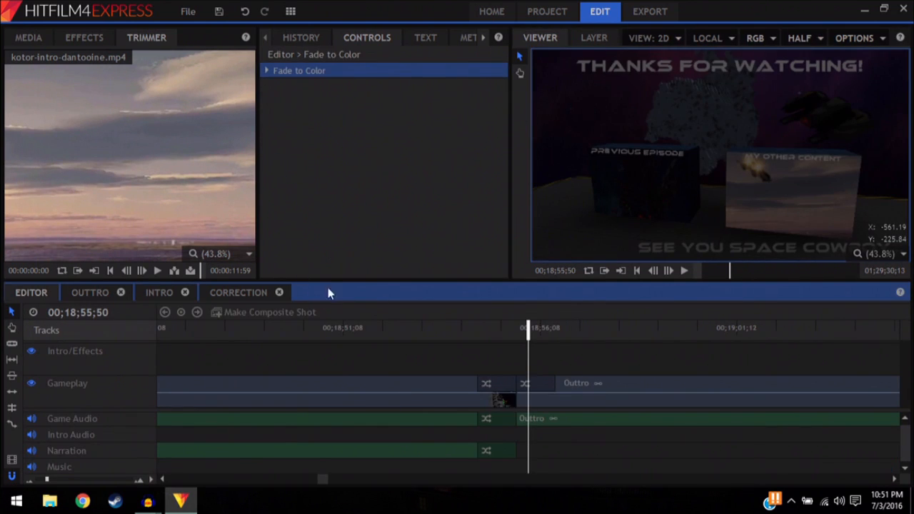
pyautogui.click(509, 329)
pyautogui.click(683, 272)
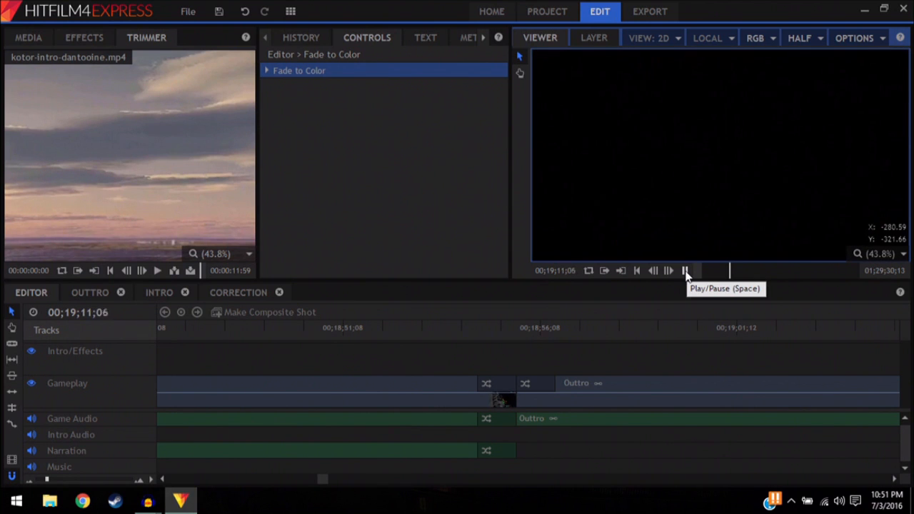
pyautogui.click(686, 271)
# Step: Place Drone_in_D.mp3 on the Music track directly after the existing music clip near the end of the intro
pyautogui.moveTo(318, 486); pyautogui.dragTo(196, 470)
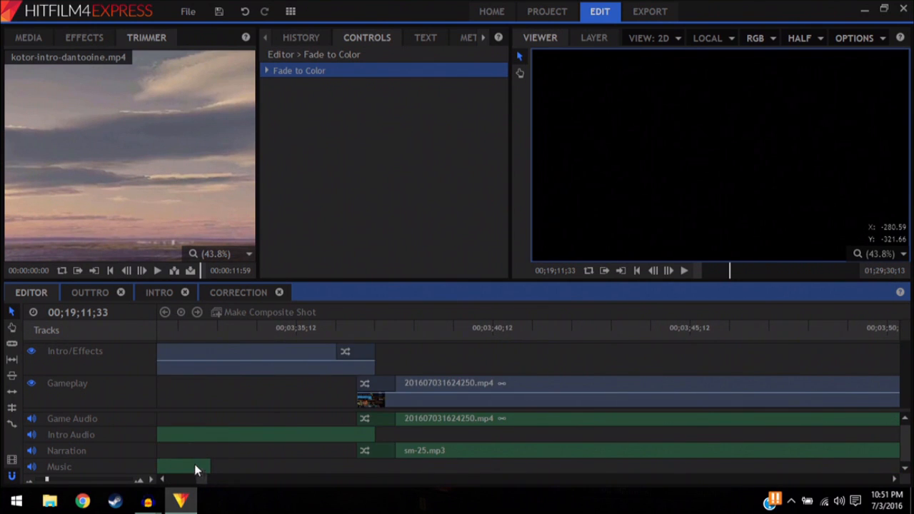
pyautogui.click(29, 38)
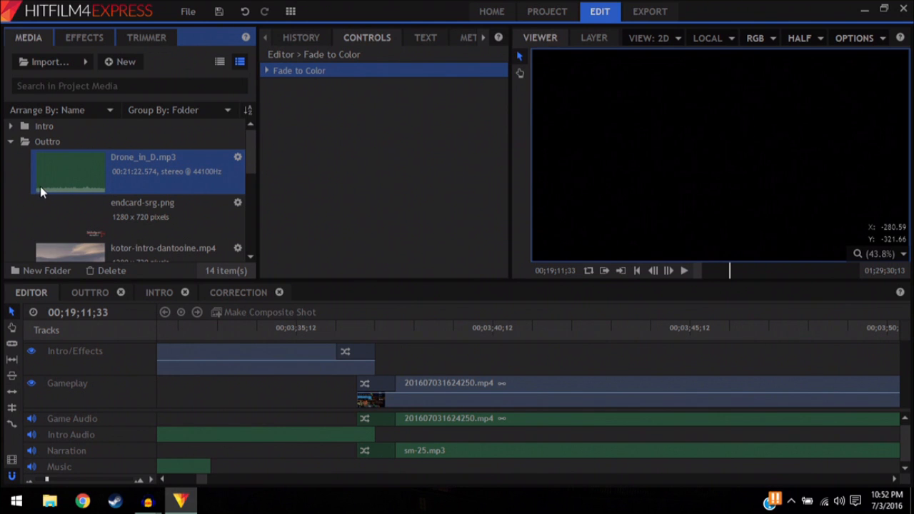
pyautogui.moveTo(64, 172)
pyautogui.mouseDown()
pyautogui.moveTo(195, 360)
pyautogui.moveTo(216, 467)
pyautogui.mouseUp()
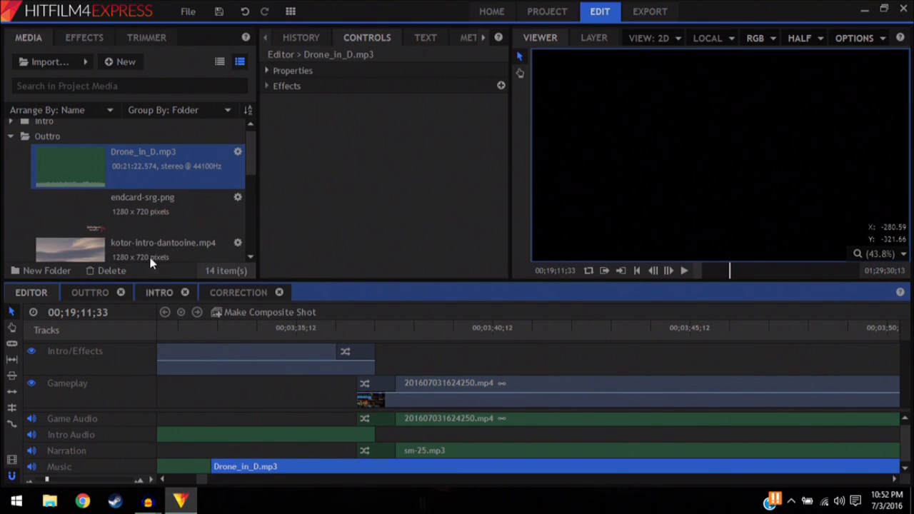
pyautogui.scroll(-5, 165, 157)
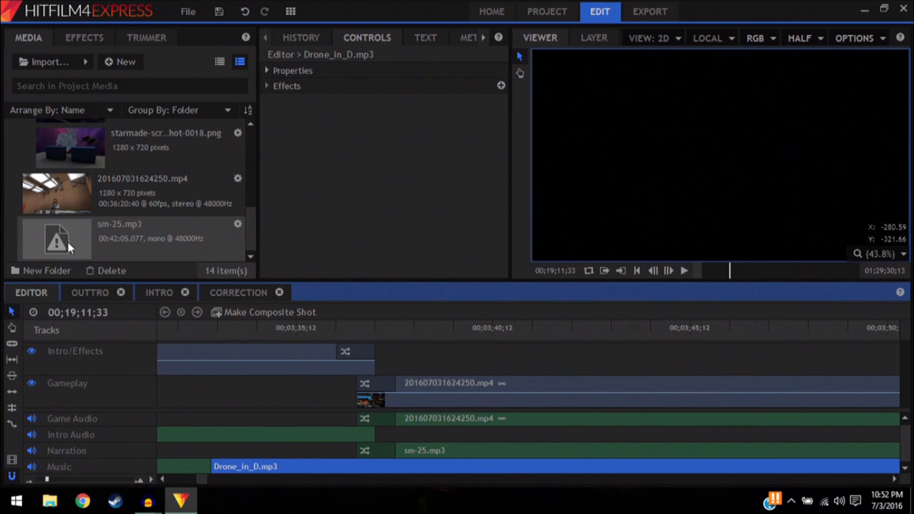
# Step: Play the intro-to-gameplay transition and a section around 00;10;56 to check the music volume against the narration
pyautogui.click(202, 329)
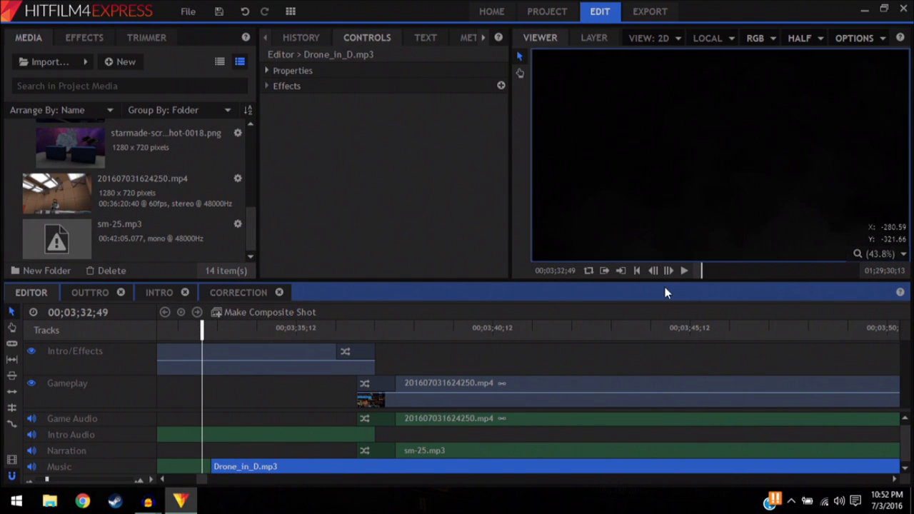
pyautogui.moveTo(202, 330); pyautogui.dragTo(179, 330)
pyautogui.click(684, 272)
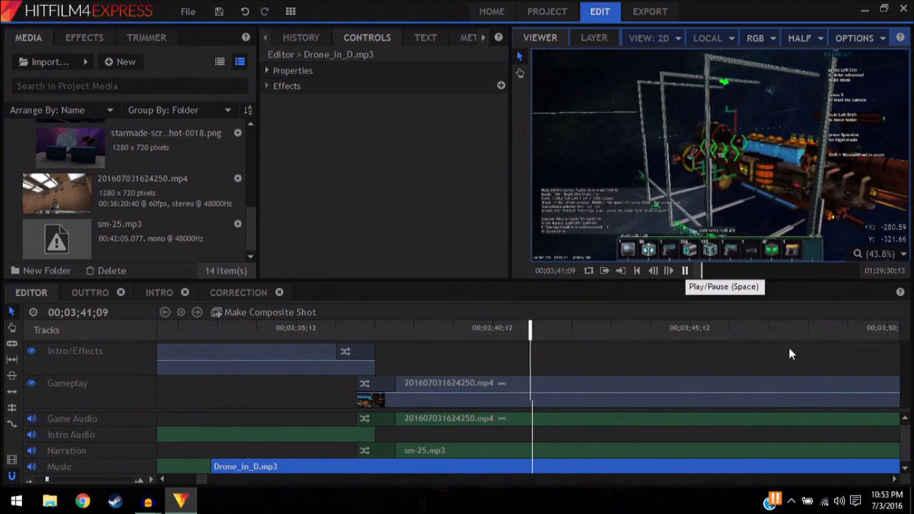
pyautogui.click(842, 325)
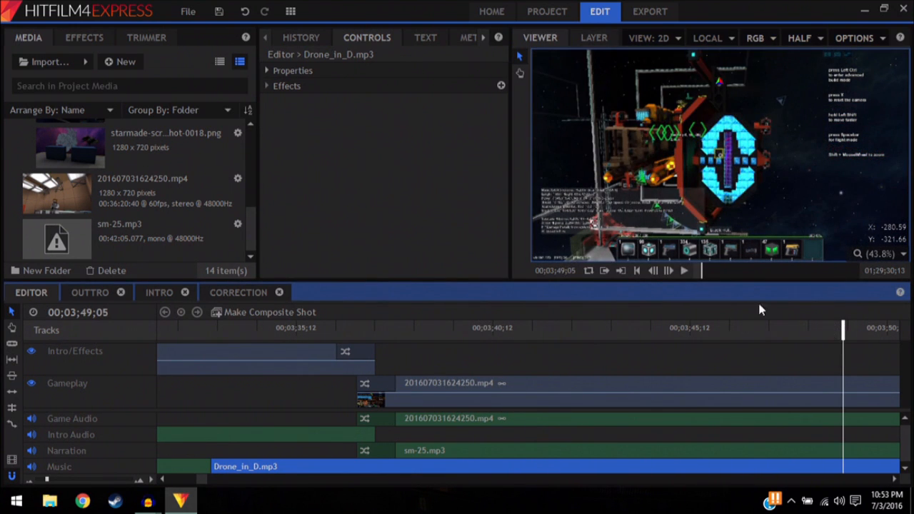
pyautogui.click(688, 273)
pyautogui.click(713, 270)
pyautogui.click(684, 271)
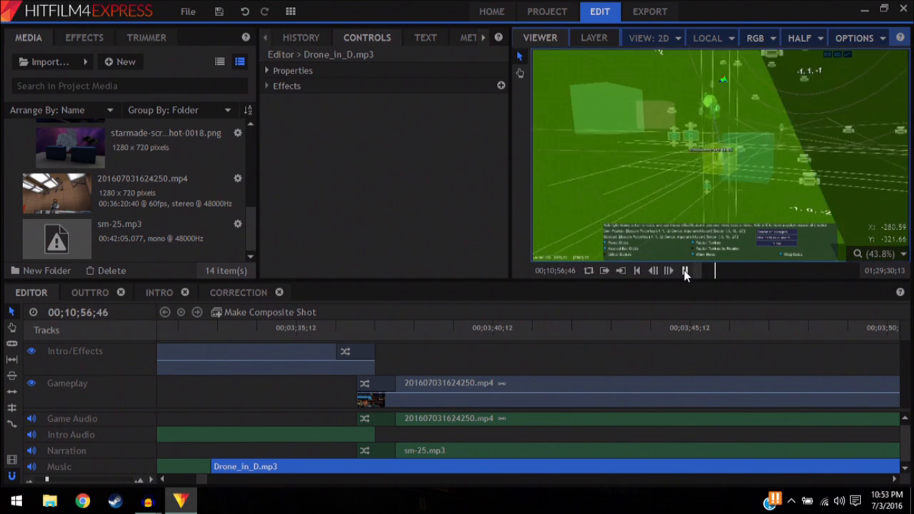
pyautogui.click(684, 272)
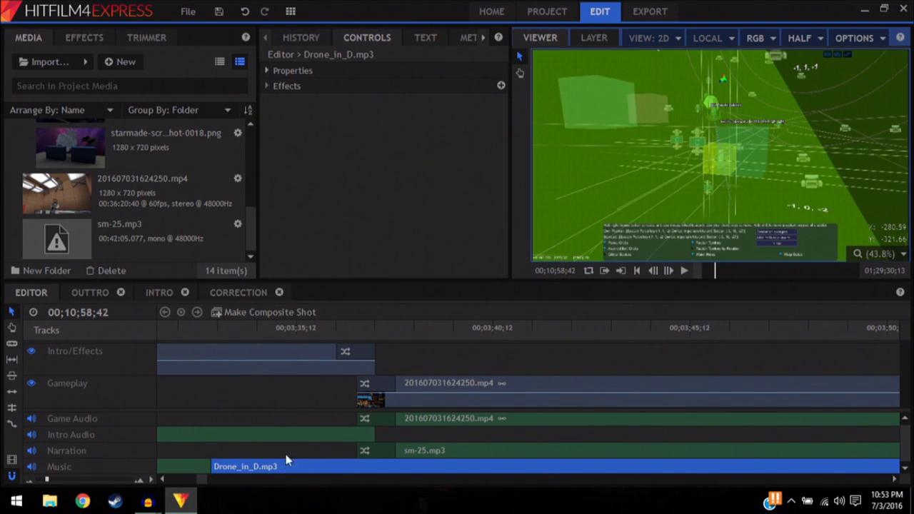
# Step: Set the audio level of Drone_in_D.mp3 on the Music track to -25 dB
pyautogui.click(266, 71)
pyautogui.click(488, 85)
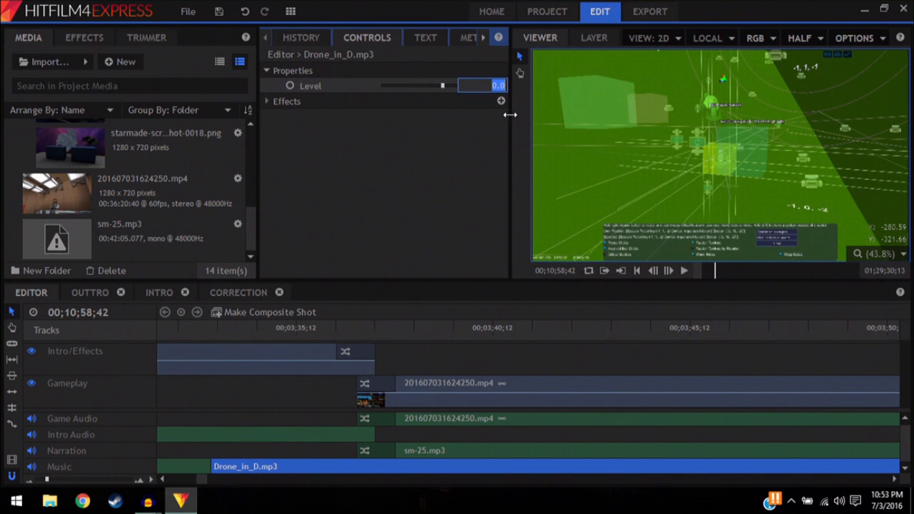
pyautogui.press('BackSpace')
pyautogui.write('-25')
pyautogui.press('Return')
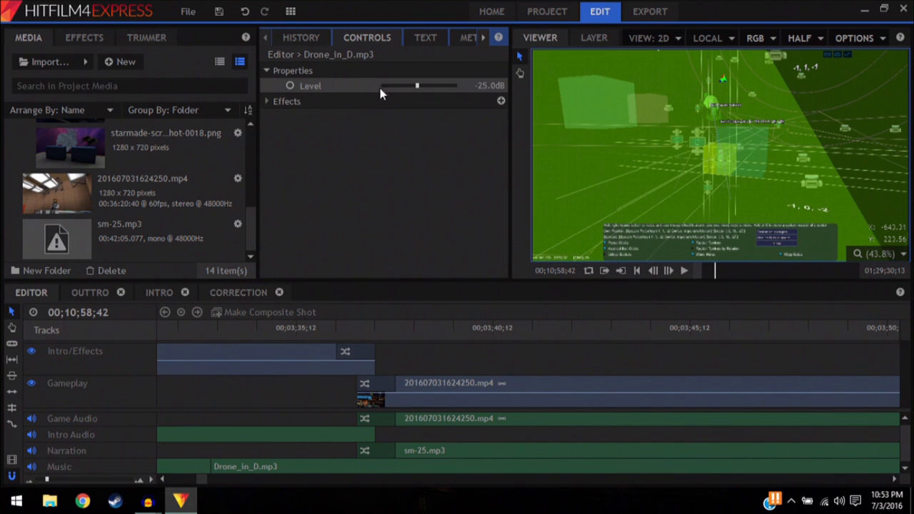
# Step: Play the timeline from the end of the intro and around 00;16;22 and 00;13;31 to check the lowered music
pyautogui.click(195, 330)
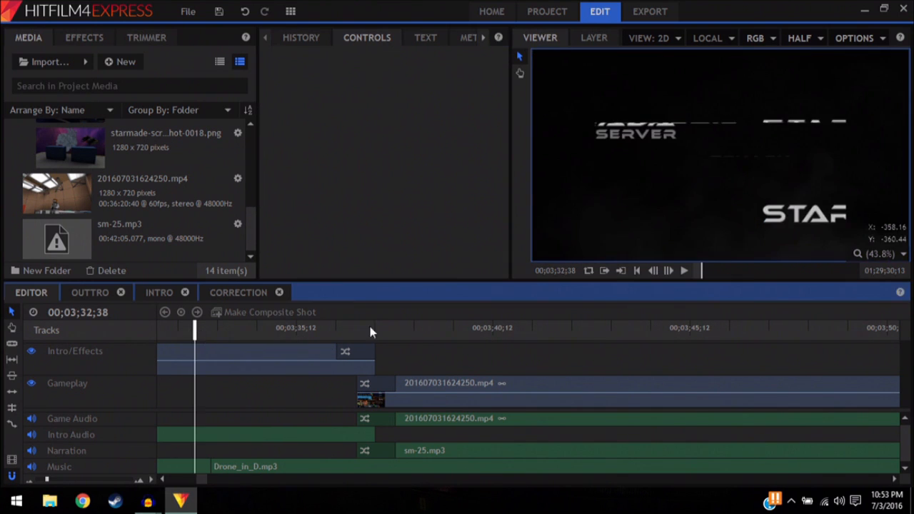
pyautogui.click(683, 271)
pyautogui.click(731, 270)
pyautogui.click(725, 271)
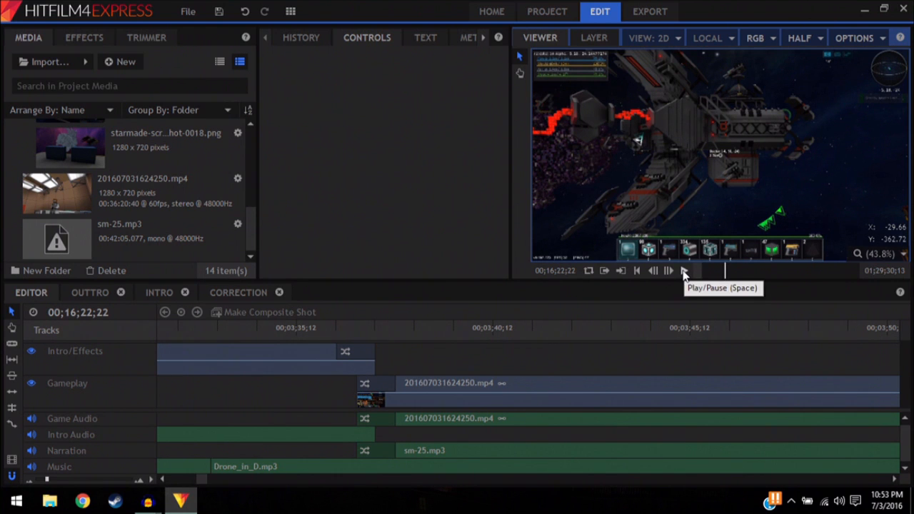
pyautogui.click(683, 271)
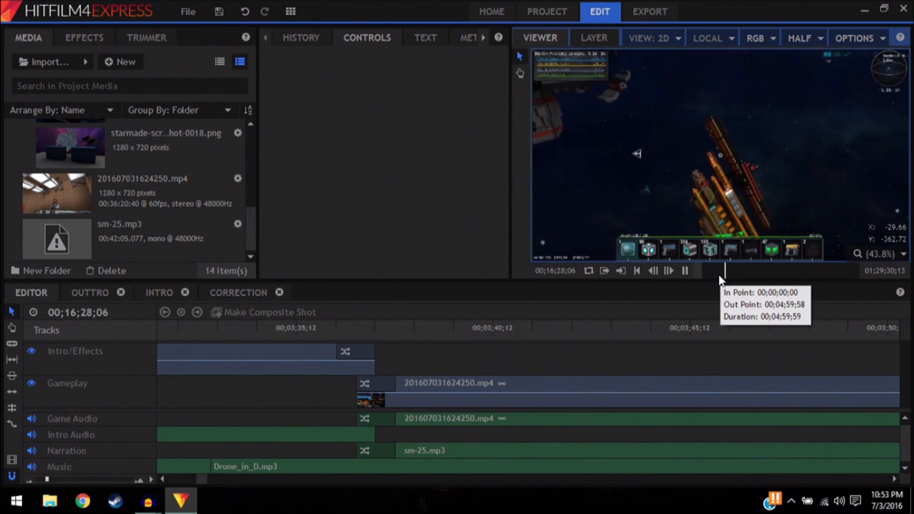
pyautogui.click(685, 273)
pyautogui.click(684, 272)
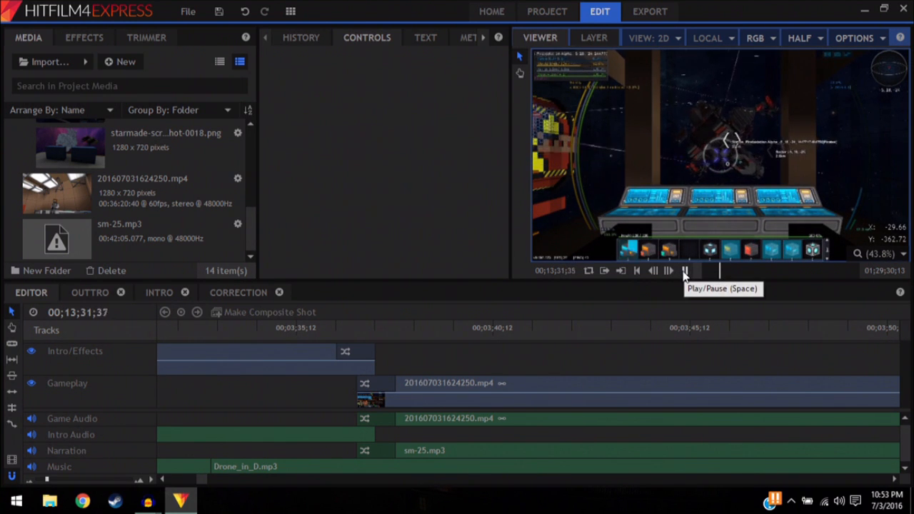
pyautogui.click(685, 273)
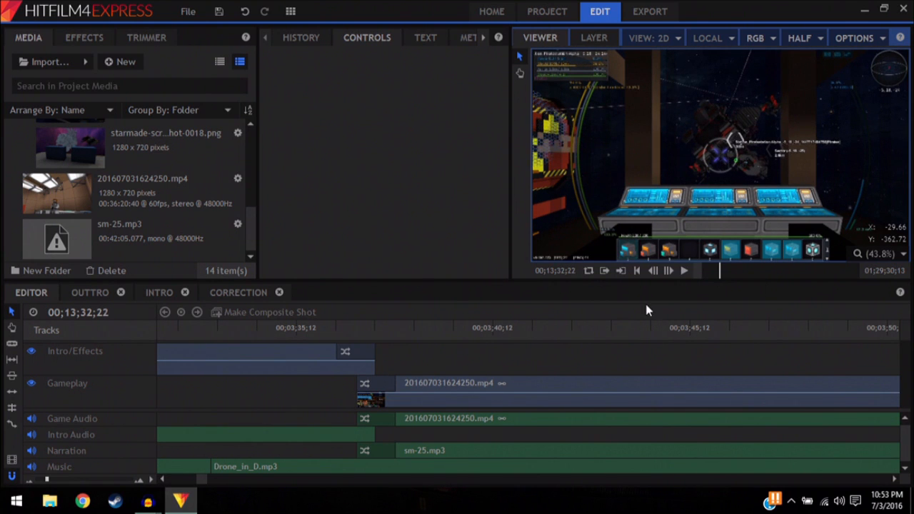
# Step: Cut the Drone_in_D.mp3 clip on the Music track where the outro ends and delete the leftover part beyond it
pyautogui.click(861, 480)
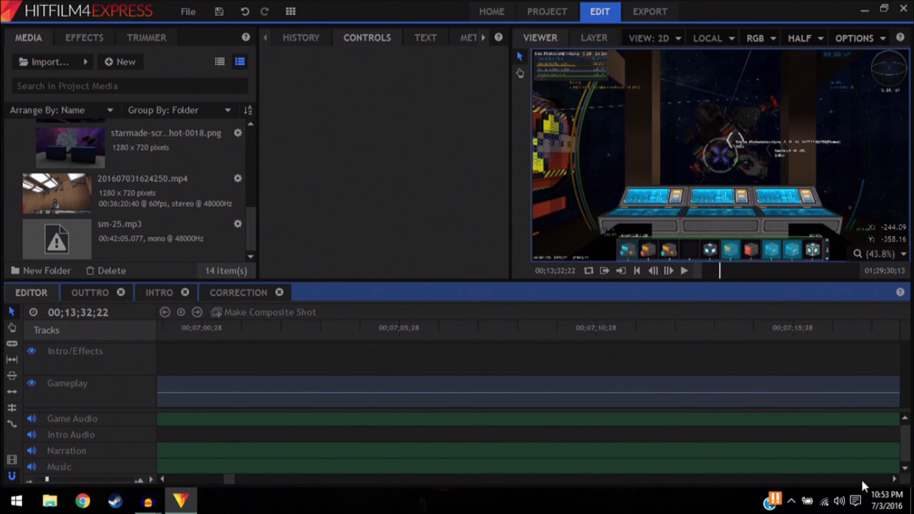
pyautogui.moveTo(229, 480); pyautogui.dragTo(323, 502)
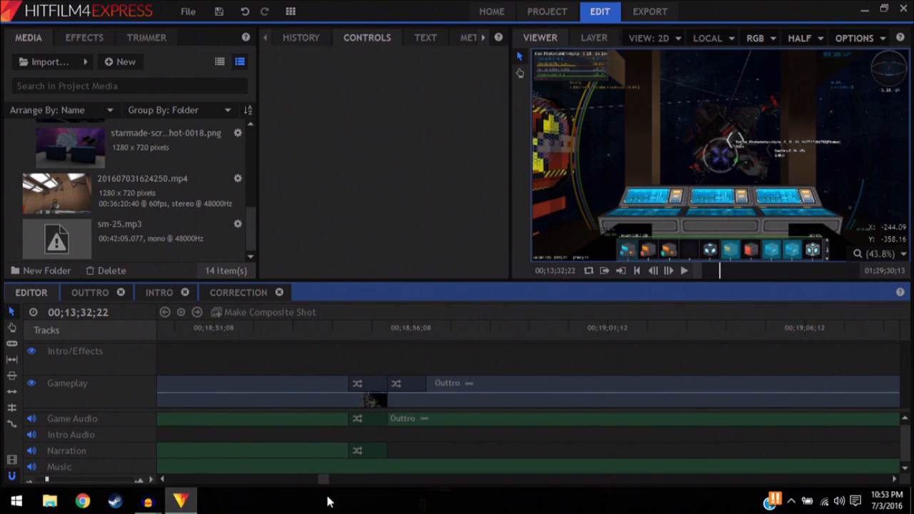
pyautogui.click(894, 480)
pyautogui.click(894, 481)
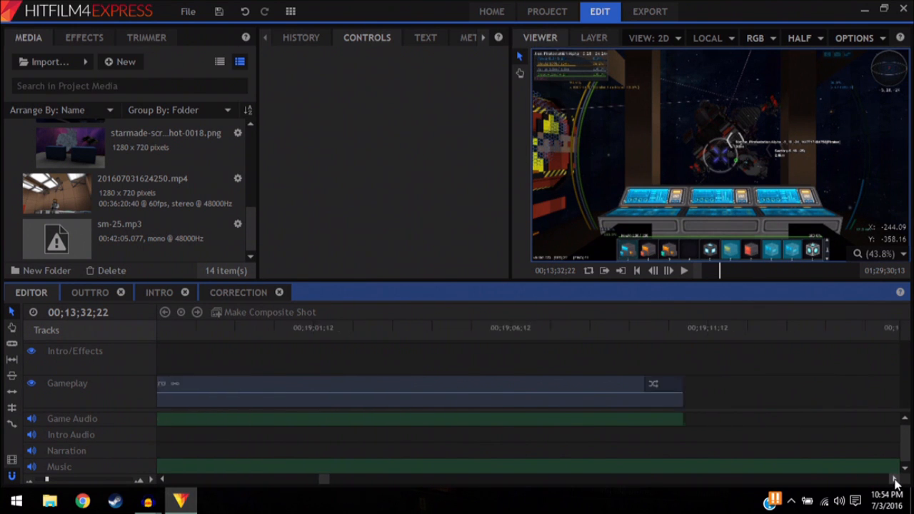
pyautogui.click(12, 343)
pyautogui.click(539, 466)
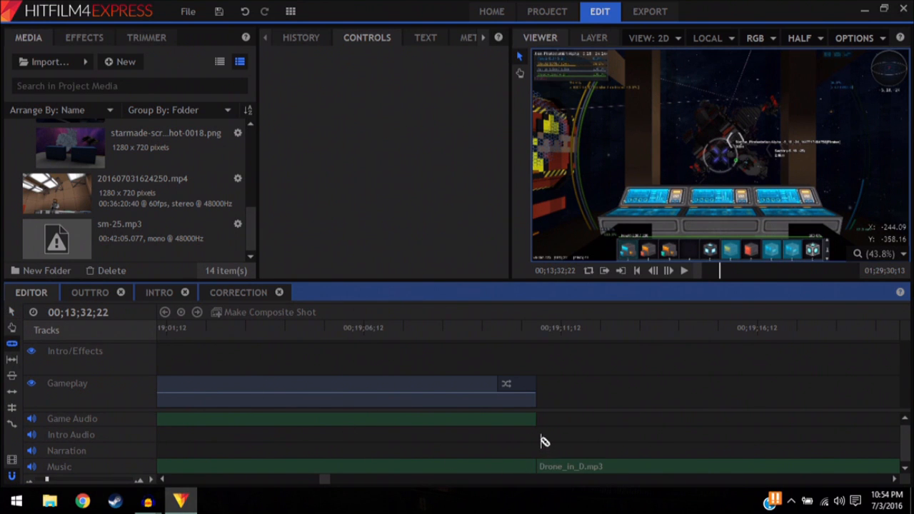
pyautogui.hotkey('ctrl', 'z')
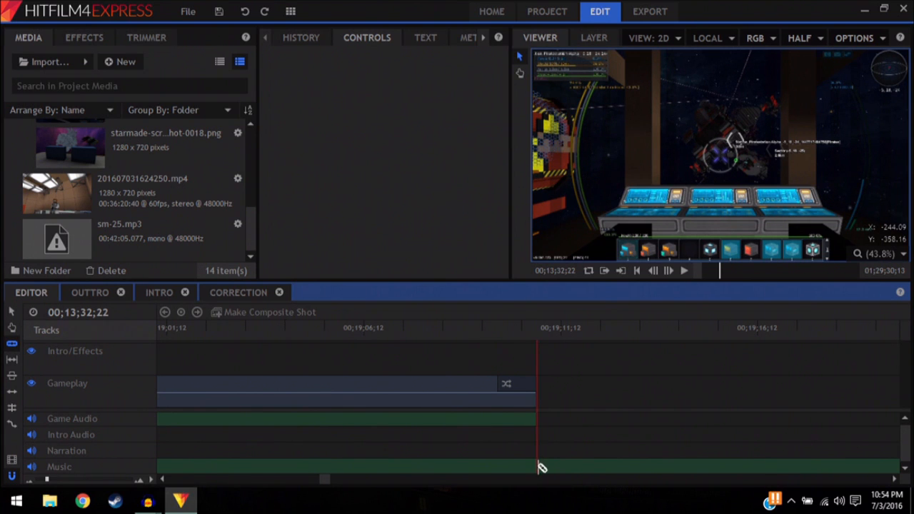
pyautogui.click(539, 465)
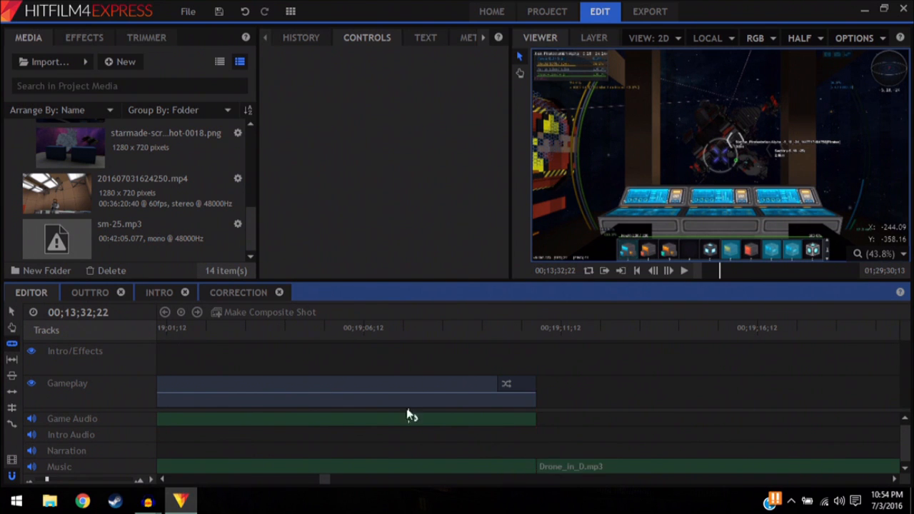
pyautogui.press('v')
pyautogui.click(609, 467)
pyautogui.press('Delete')
# Step: Add an audio Fade transition to the end of the Music track's clip and play the outro's ending to check the fade-out
pyautogui.click(84, 38)
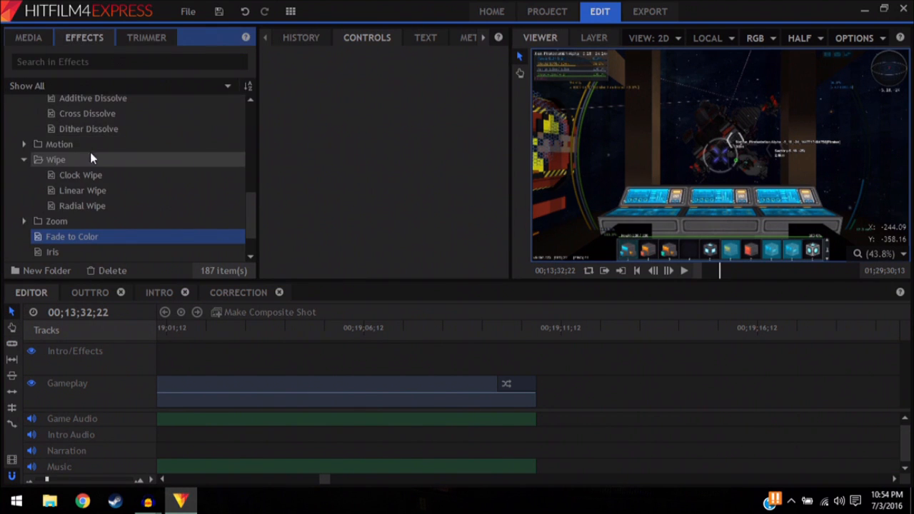
pyautogui.scroll(3, 86, 150)
pyautogui.moveTo(77, 142); pyautogui.dragTo(525, 468)
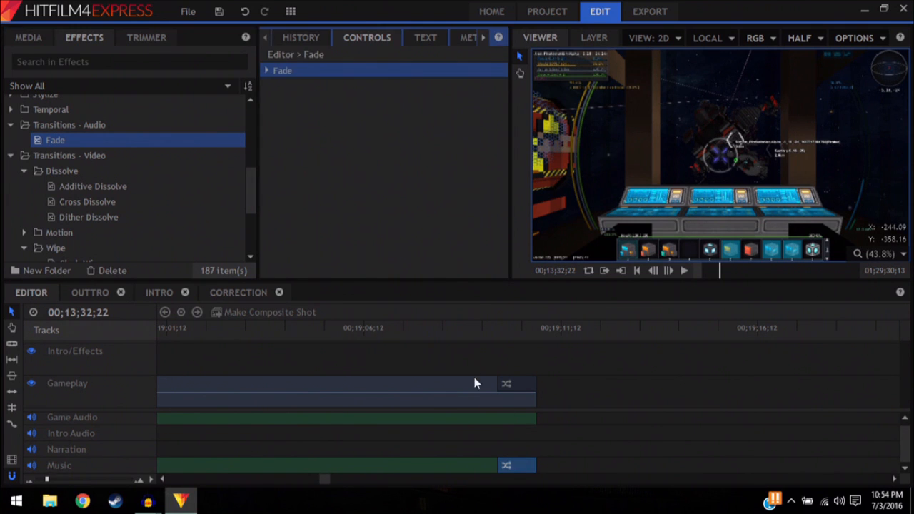
pyautogui.click(447, 332)
pyautogui.click(683, 269)
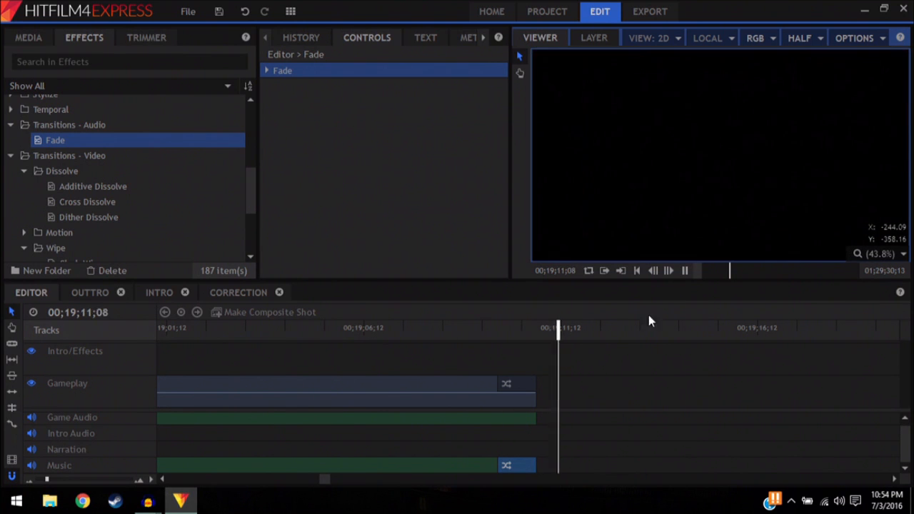
pyautogui.click(684, 270)
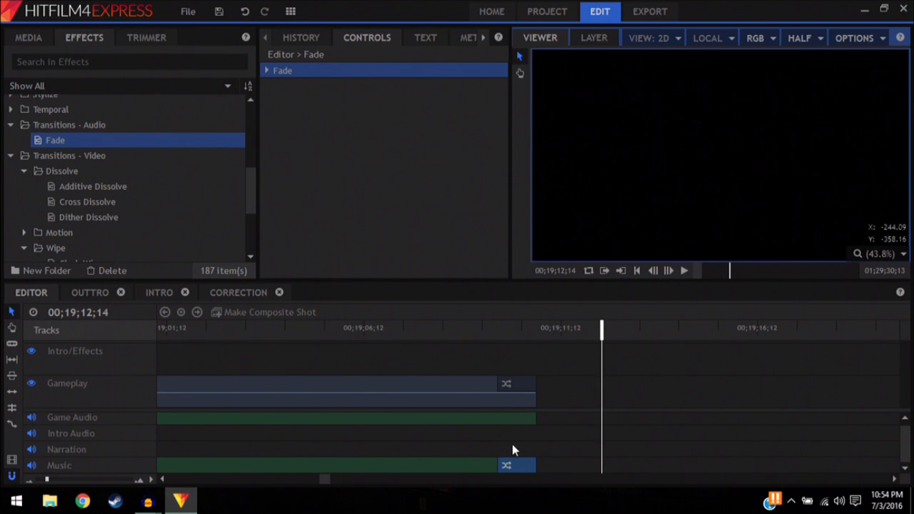
# Step: Open the export settings for the Editor timeline, compare the YouTube and MP4 options, and choose MP4 as the output format
pyautogui.moveTo(330, 480); pyautogui.dragTo(161, 485)
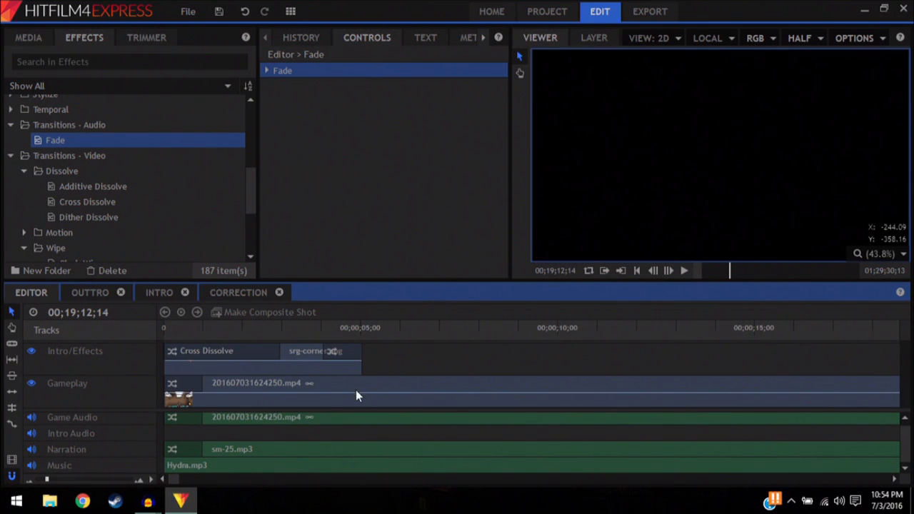
pyautogui.click(652, 13)
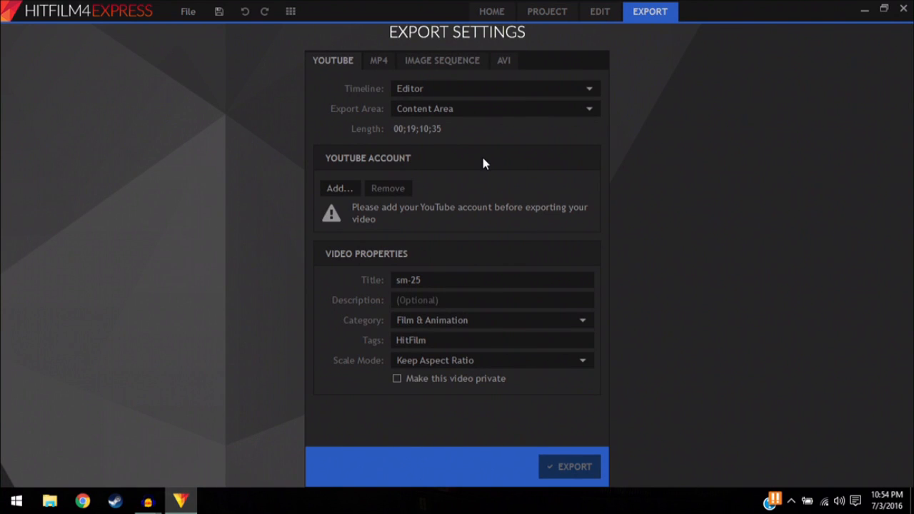
pyautogui.click(383, 63)
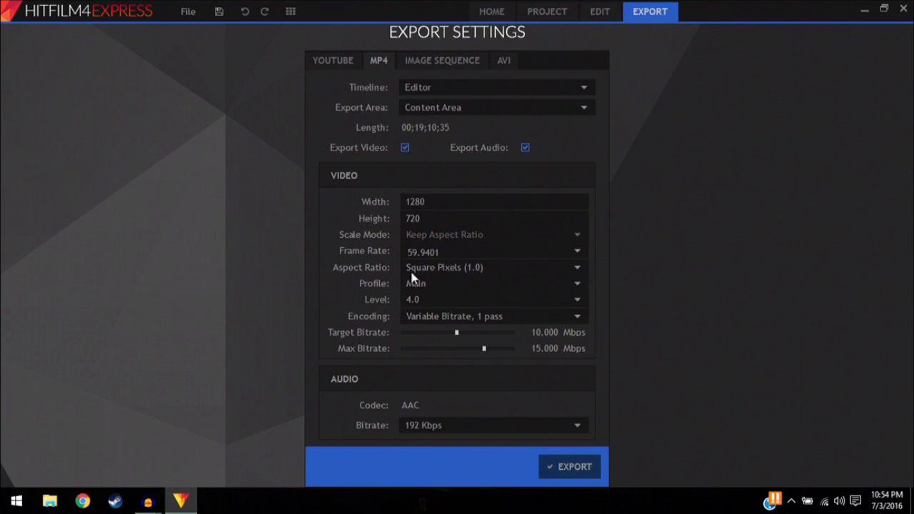
pyautogui.click(333, 62)
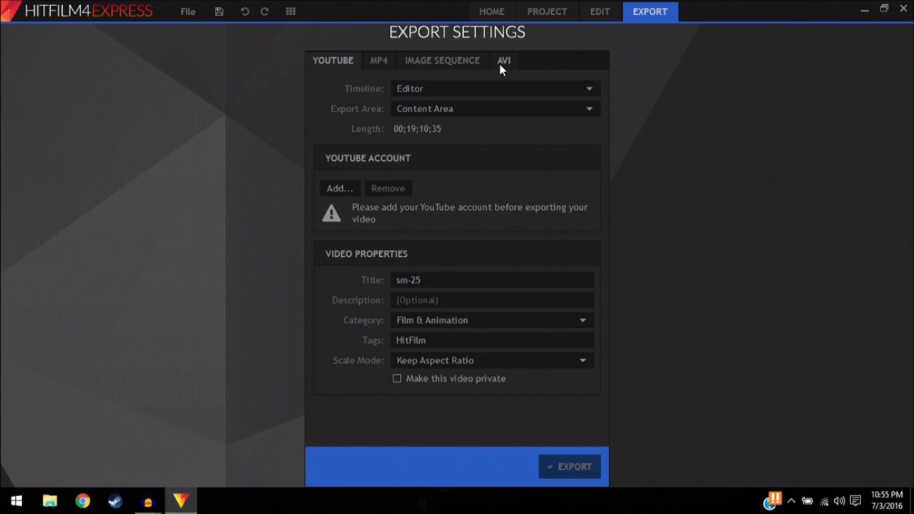
pyautogui.click(383, 61)
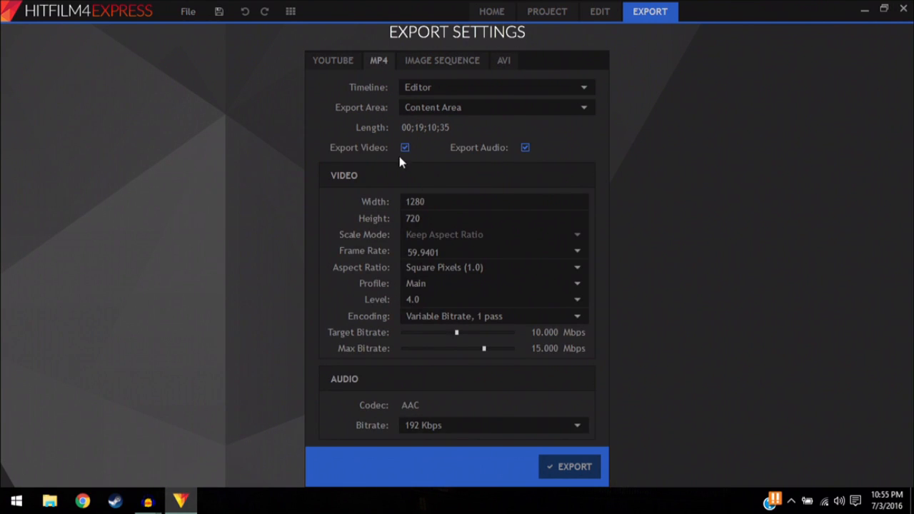